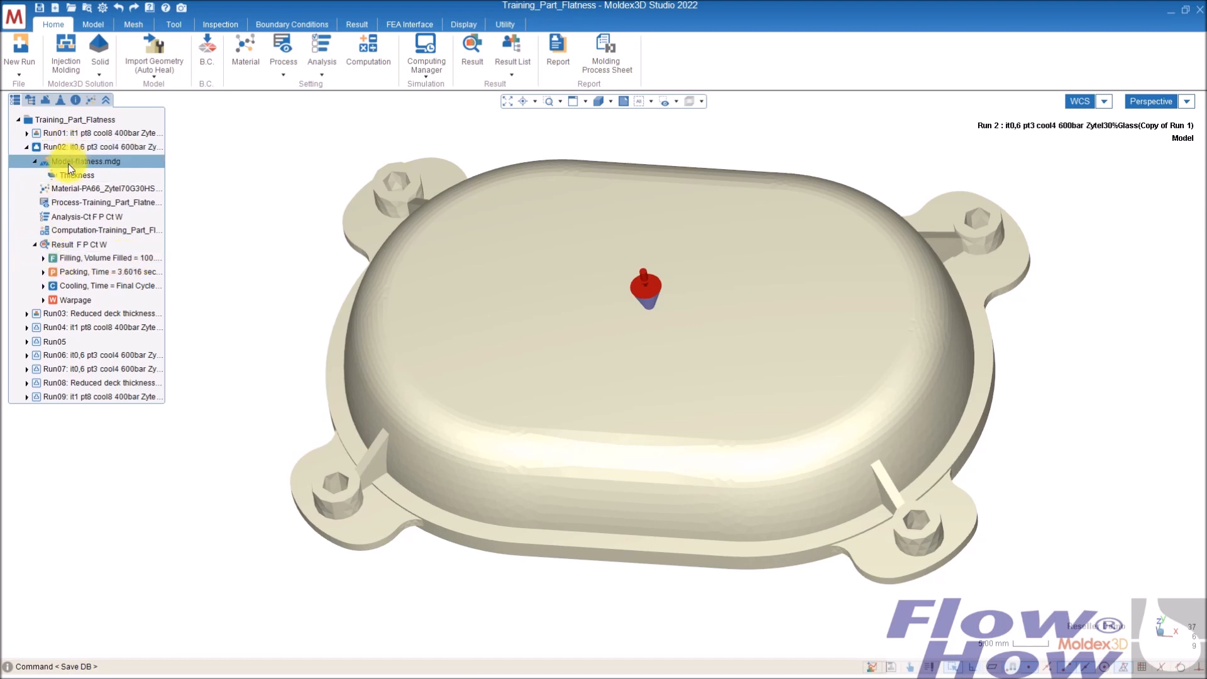
right_click(88, 150)
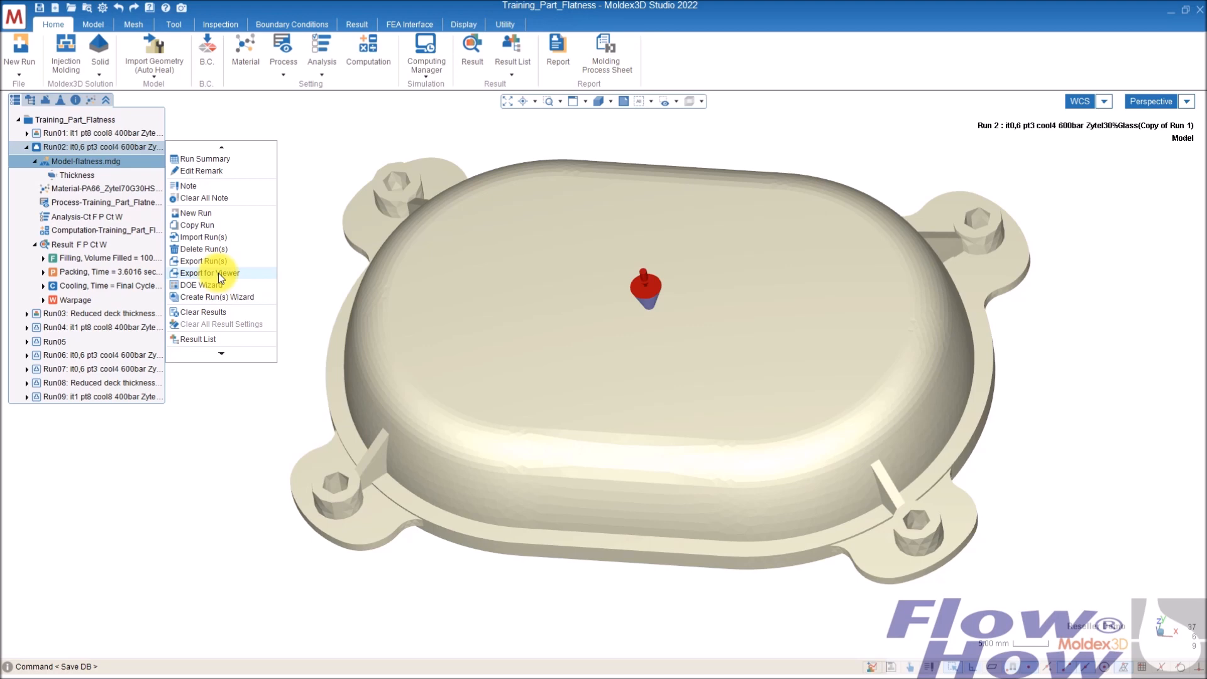
left_click(314, 173)
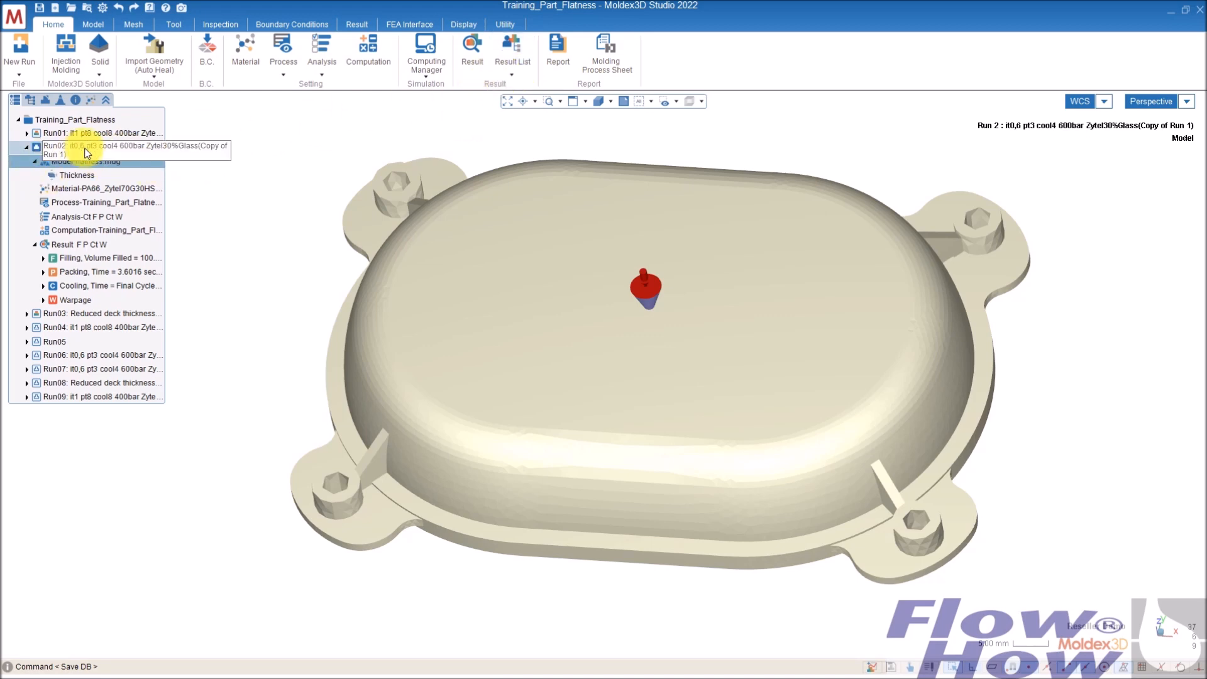
Step: Start a new result list for Run02 and add Melt Front Time from the Filling results
right_click(161, 145)
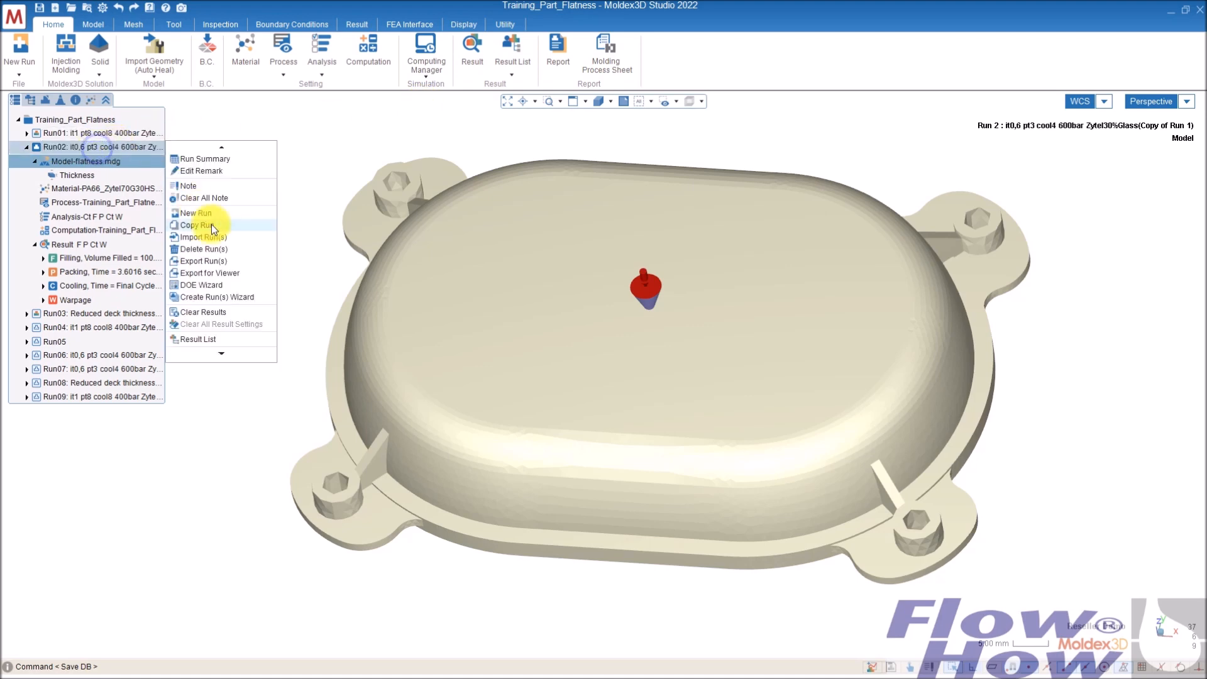
mouse_move(206, 340)
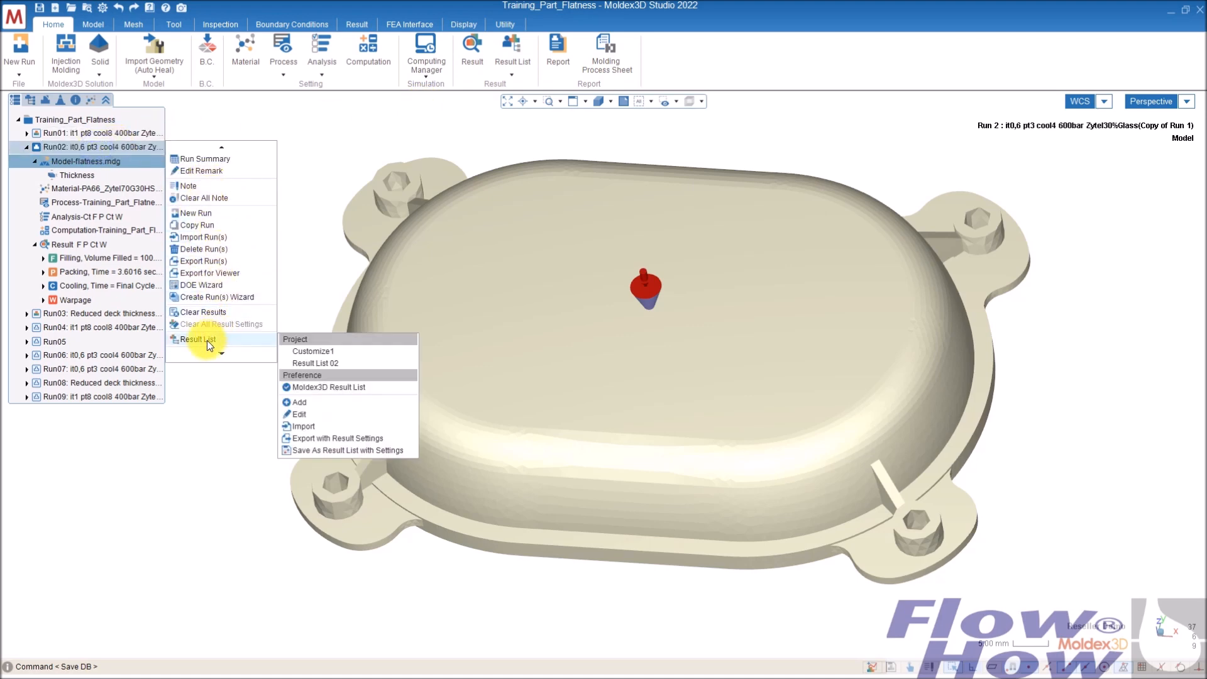
left_click(302, 403)
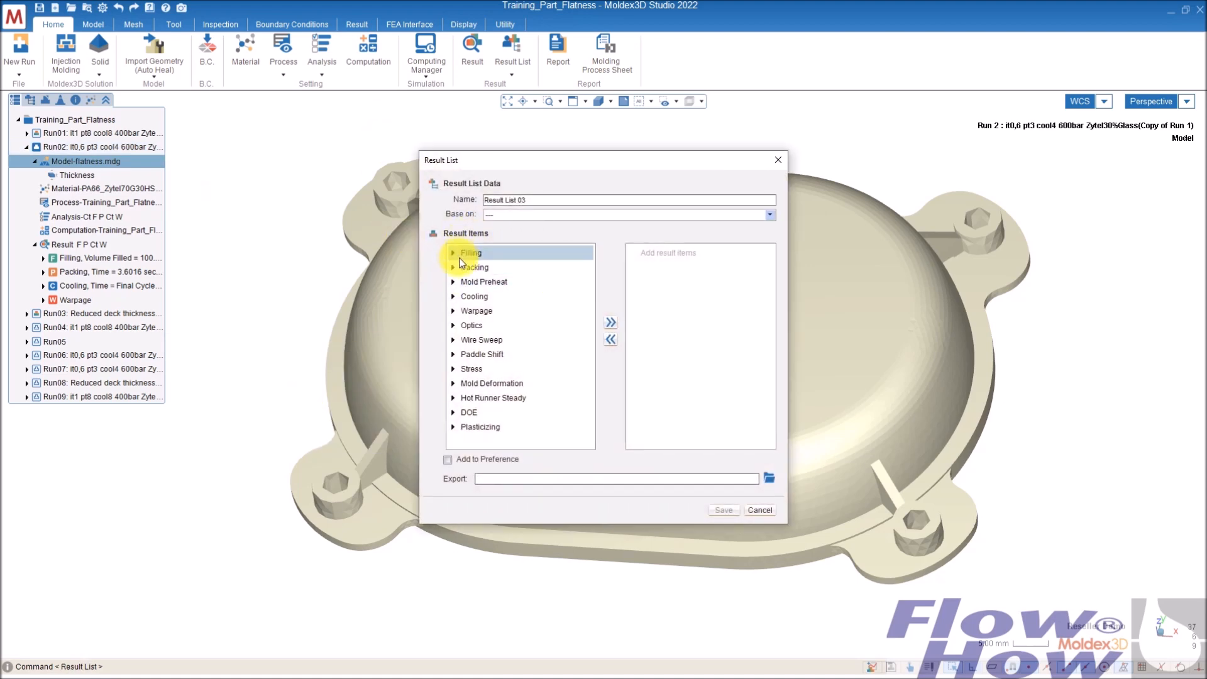
double_click(469, 254)
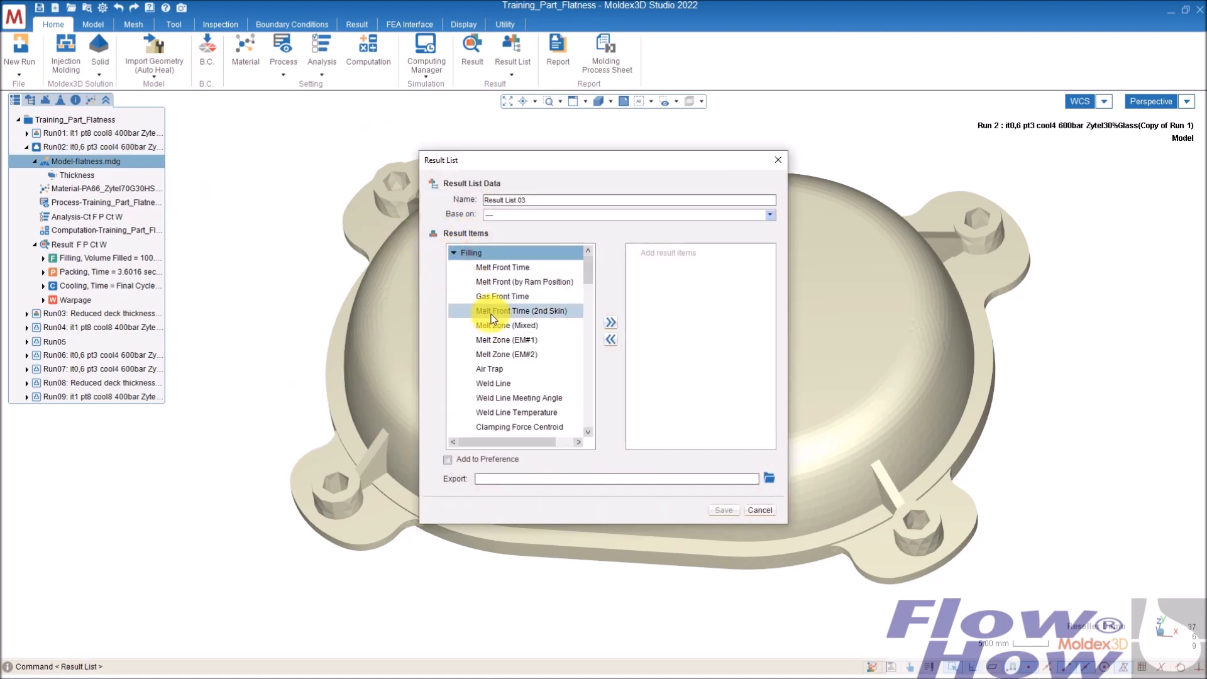
left_click(531, 271)
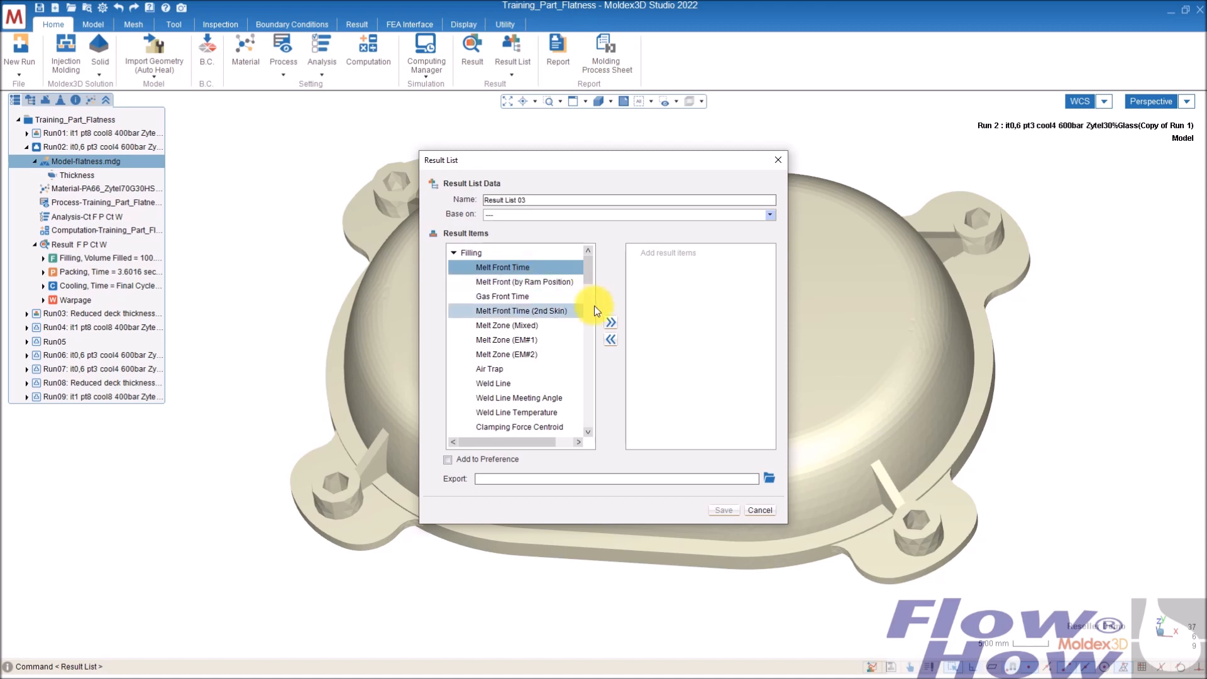
left_click(612, 323)
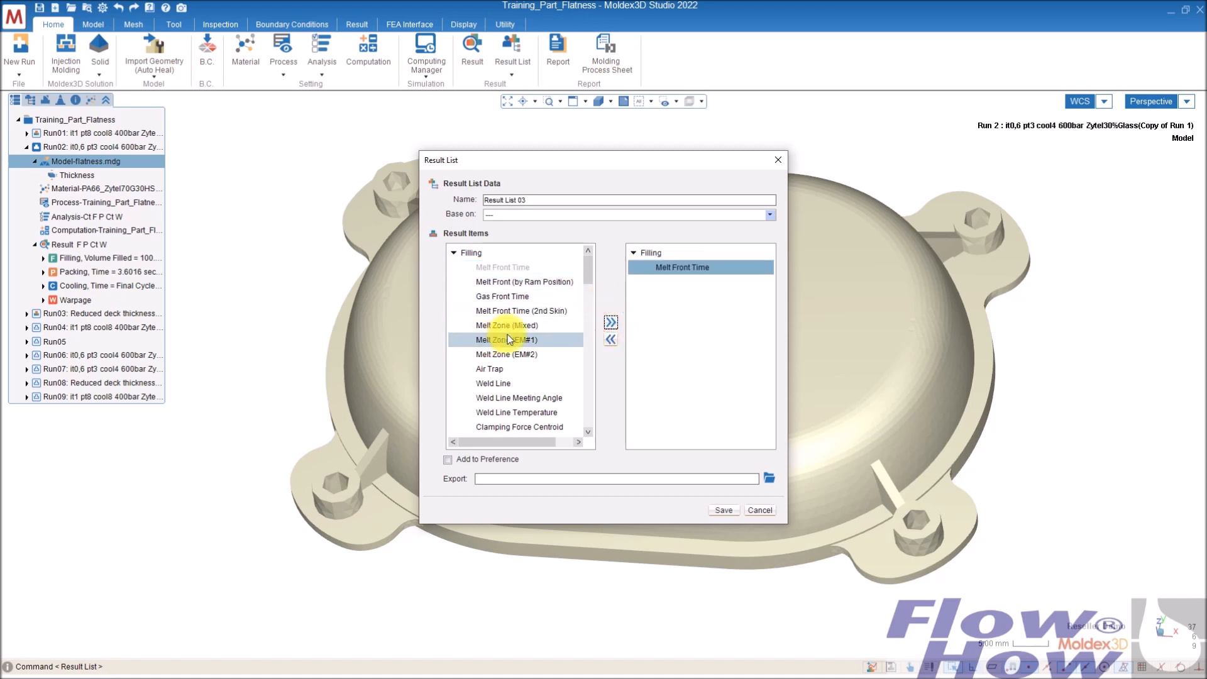
Step: Add Molten Core from the Packing results to the new result list and save the list
left_click_drag(586, 269, 597, 349)
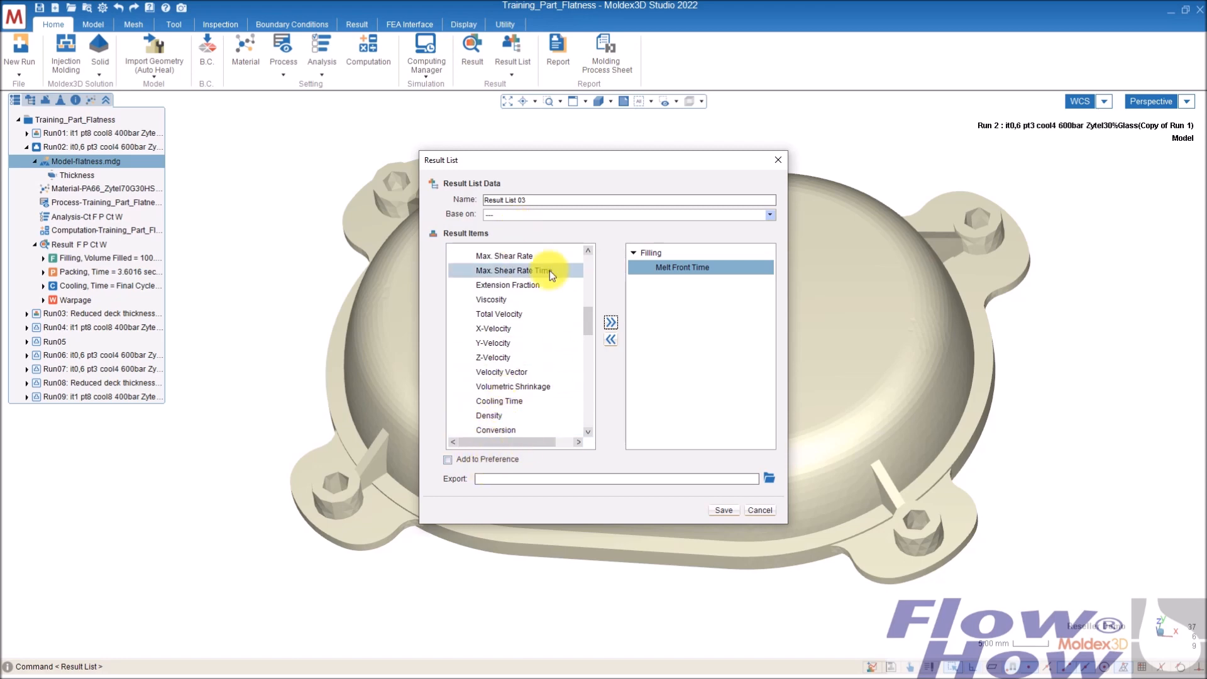
left_click_drag(591, 326, 591, 259)
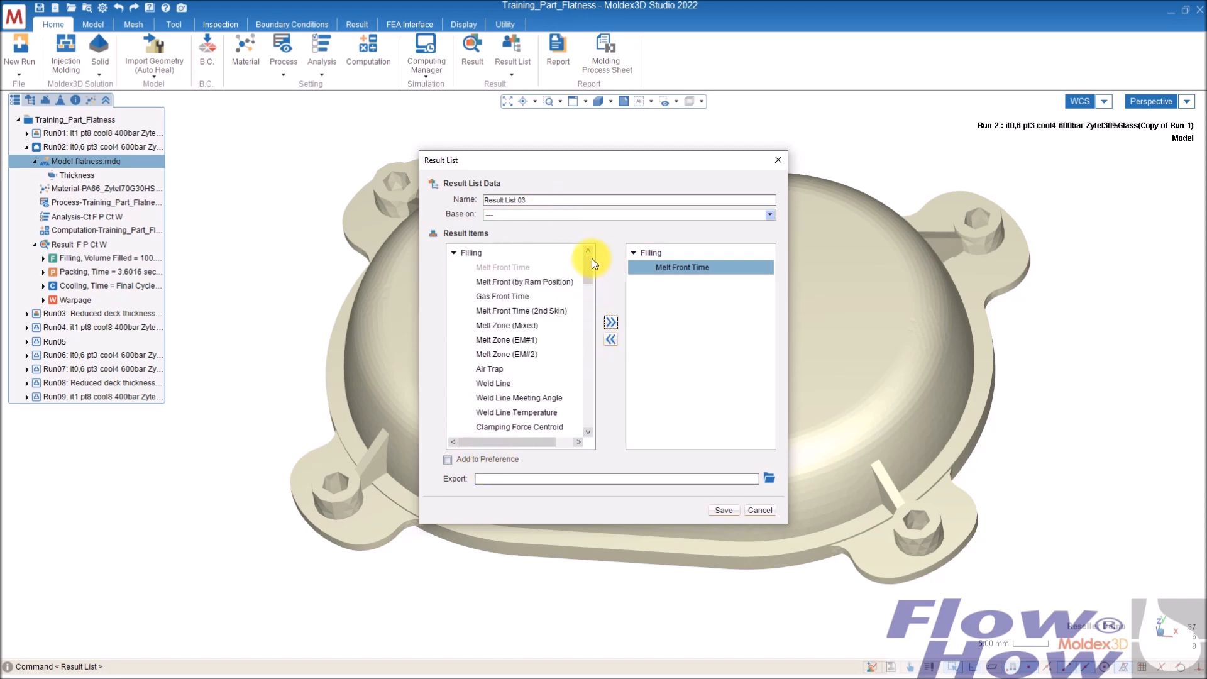
left_click(453, 252)
left_click(452, 266)
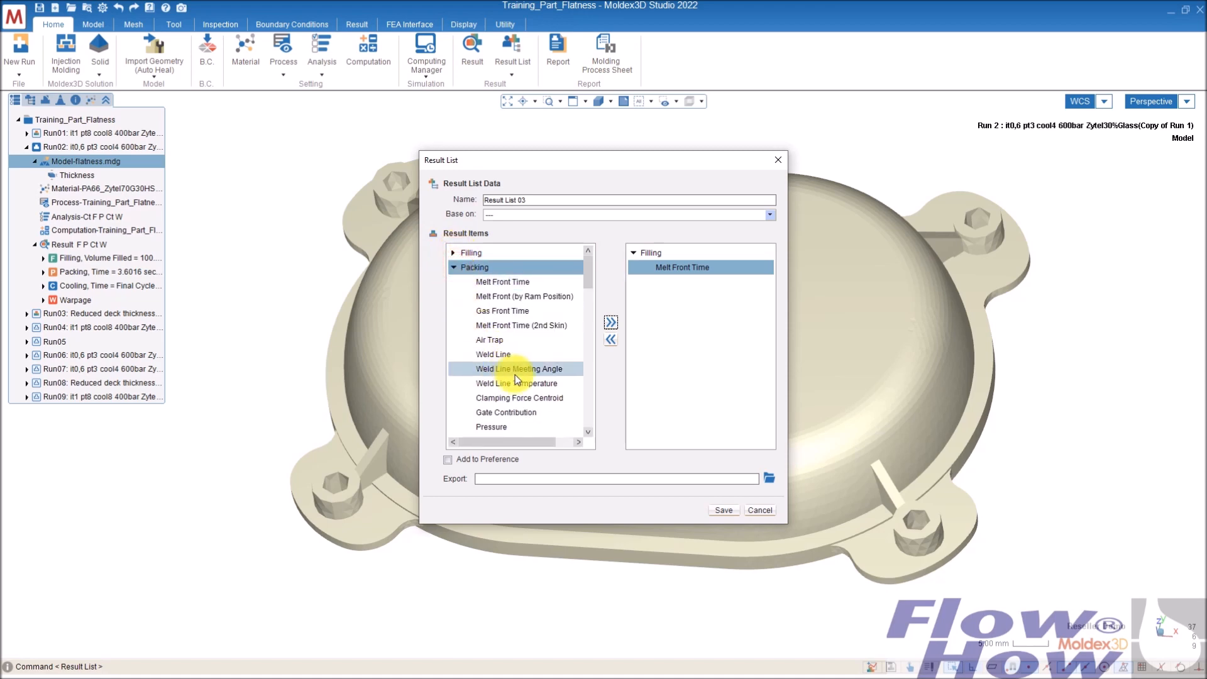
scroll(513, 382, "down", 2)
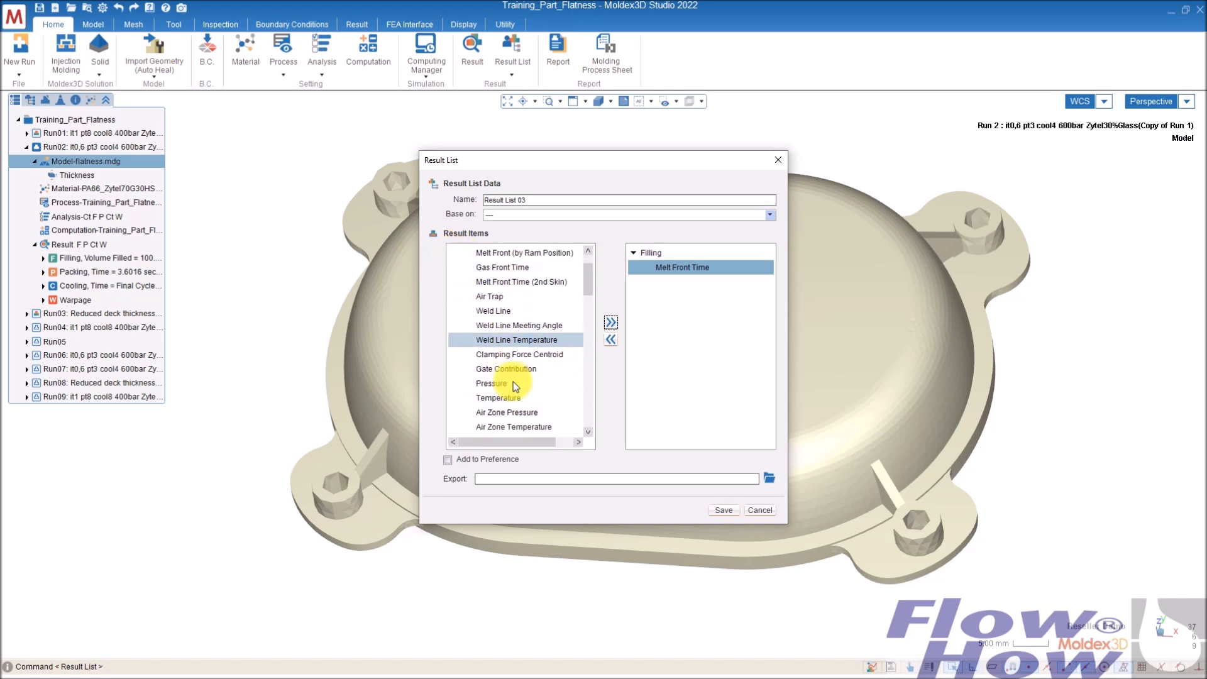
scroll(503, 389, "down", 3)
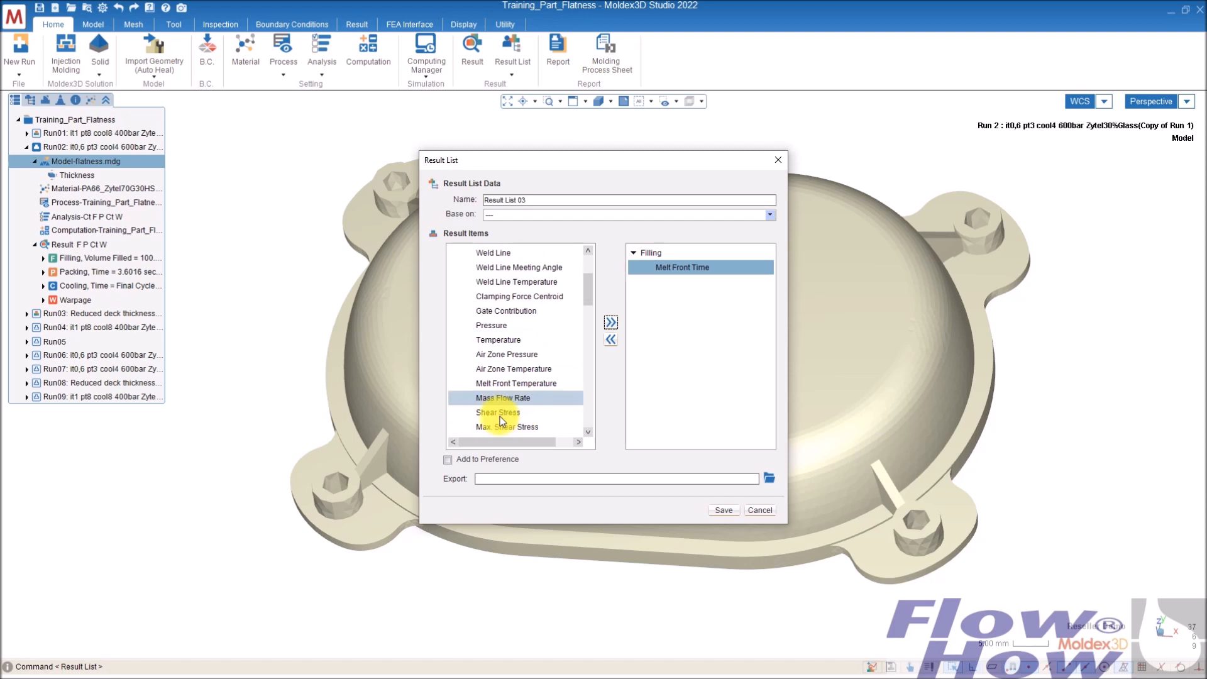
scroll(494, 406, "down", 3)
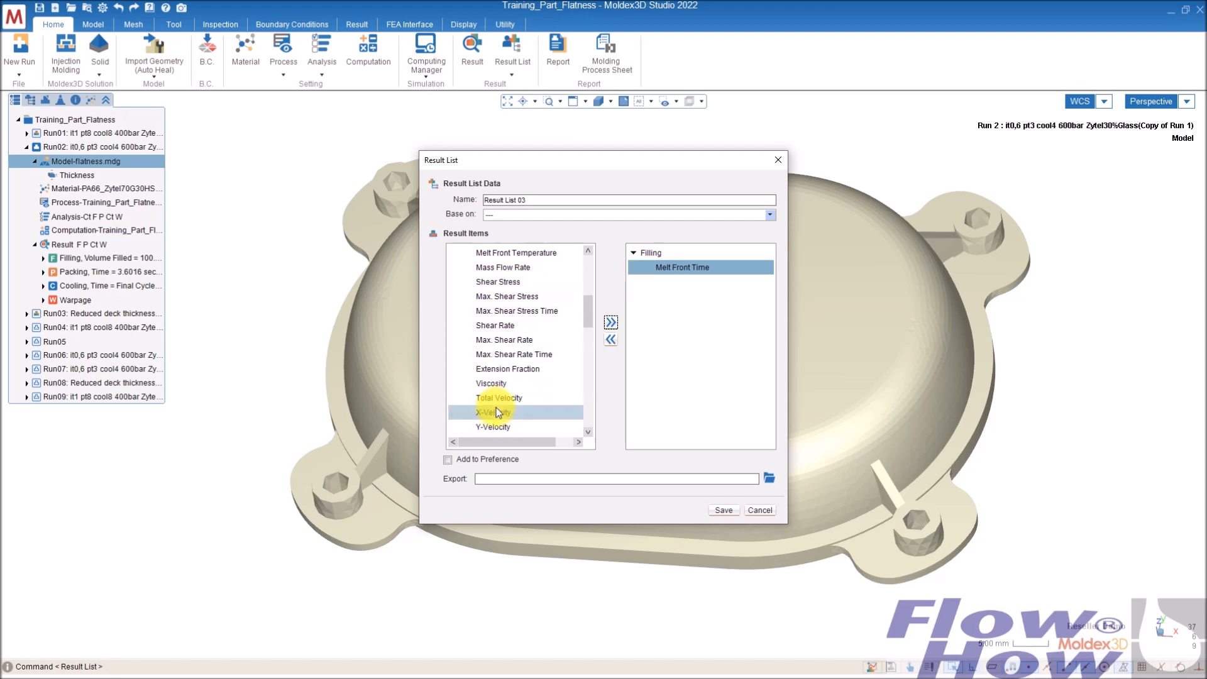
scroll(500, 390, "down", 4)
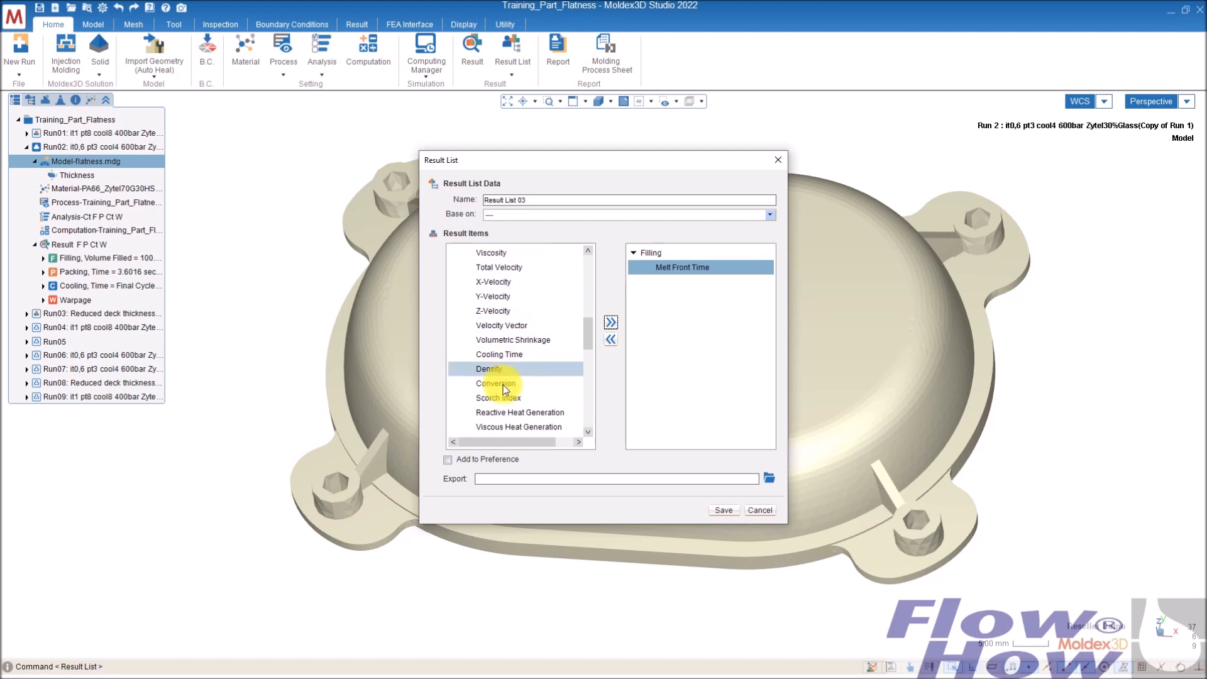
scroll(503, 384, "down", 2)
left_click(500, 397)
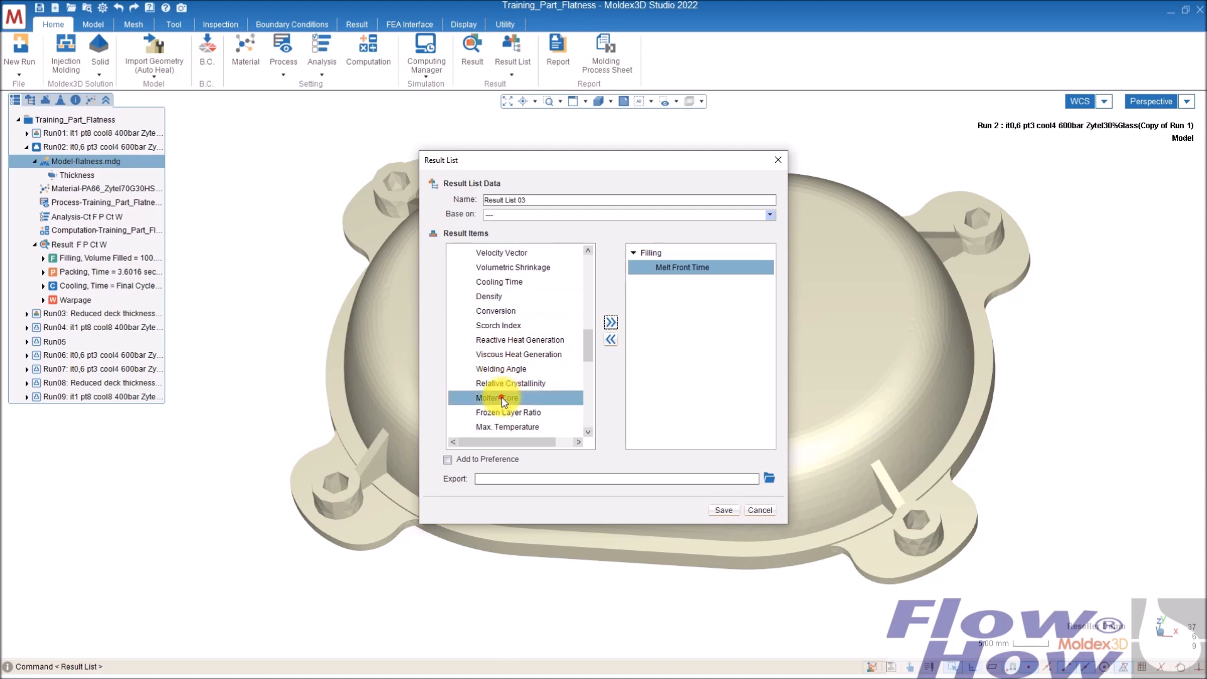
left_click(610, 323)
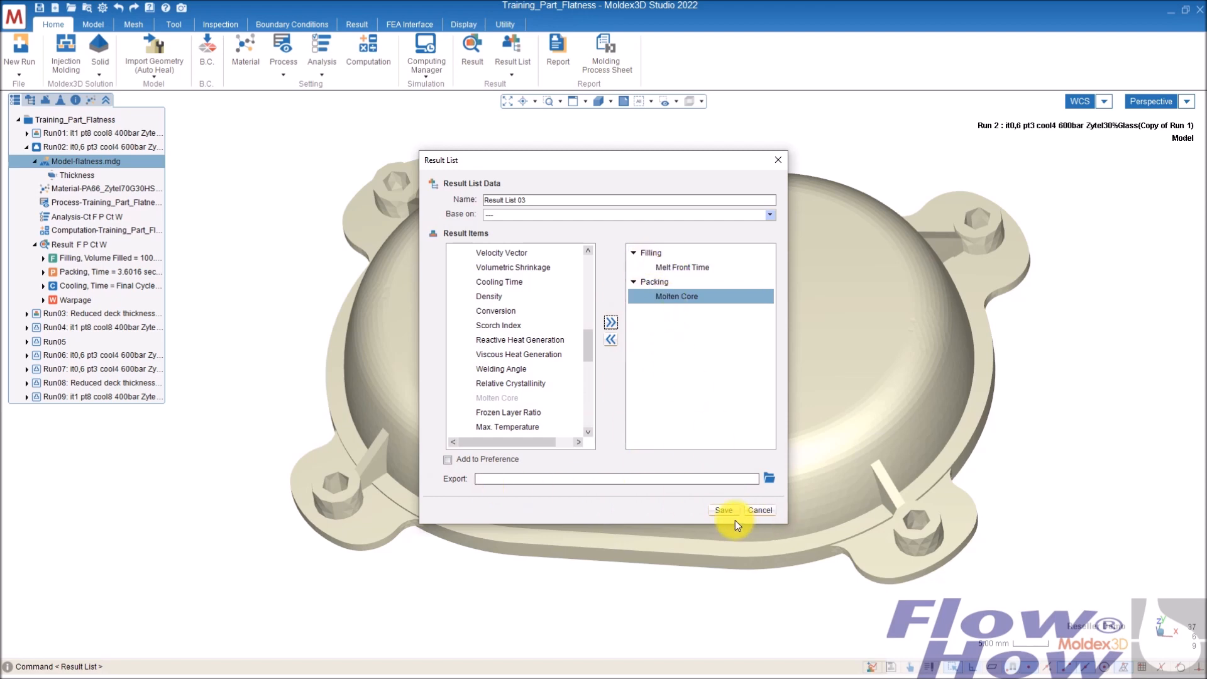
left_click(721, 510)
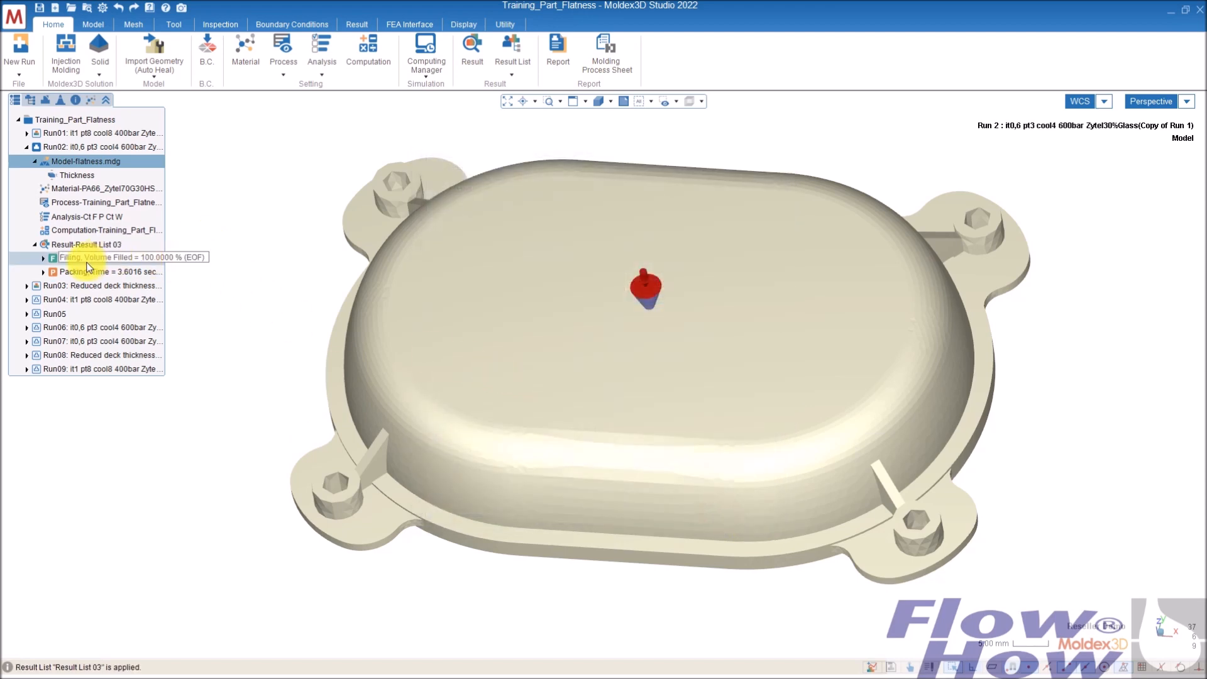
Step: Expand the Filling and Packing results of Run02 to check which result items each contains
left_click(44, 257)
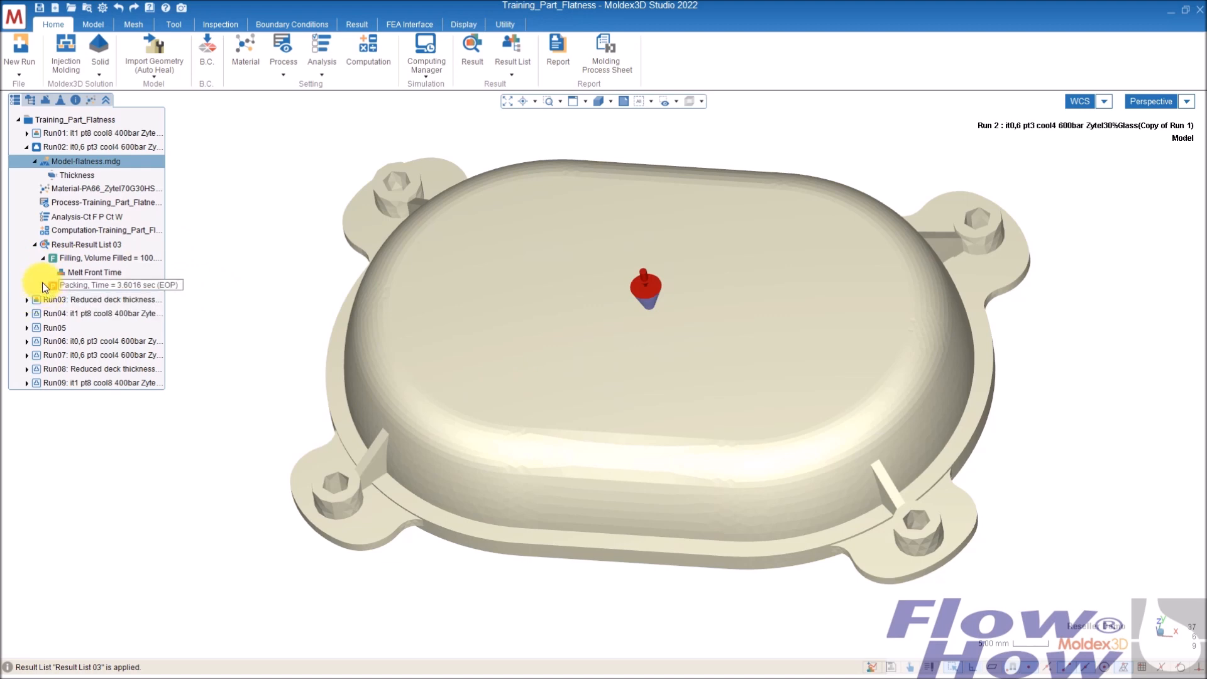
left_click(43, 284)
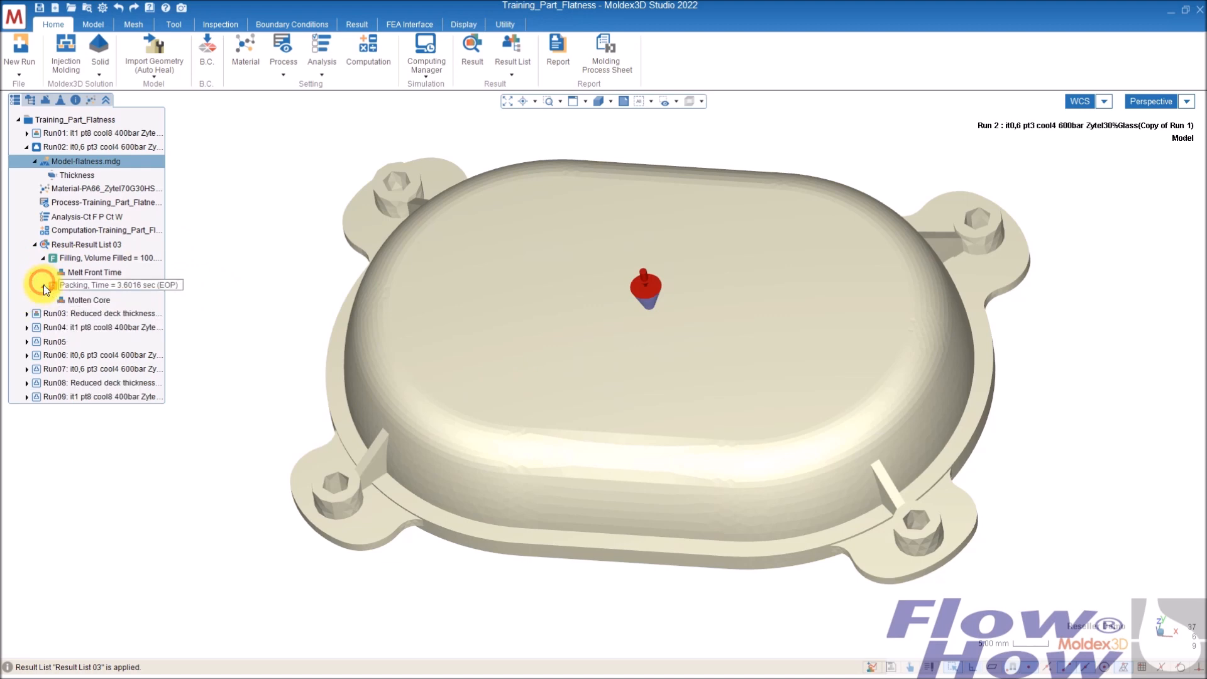
right_click(87, 151)
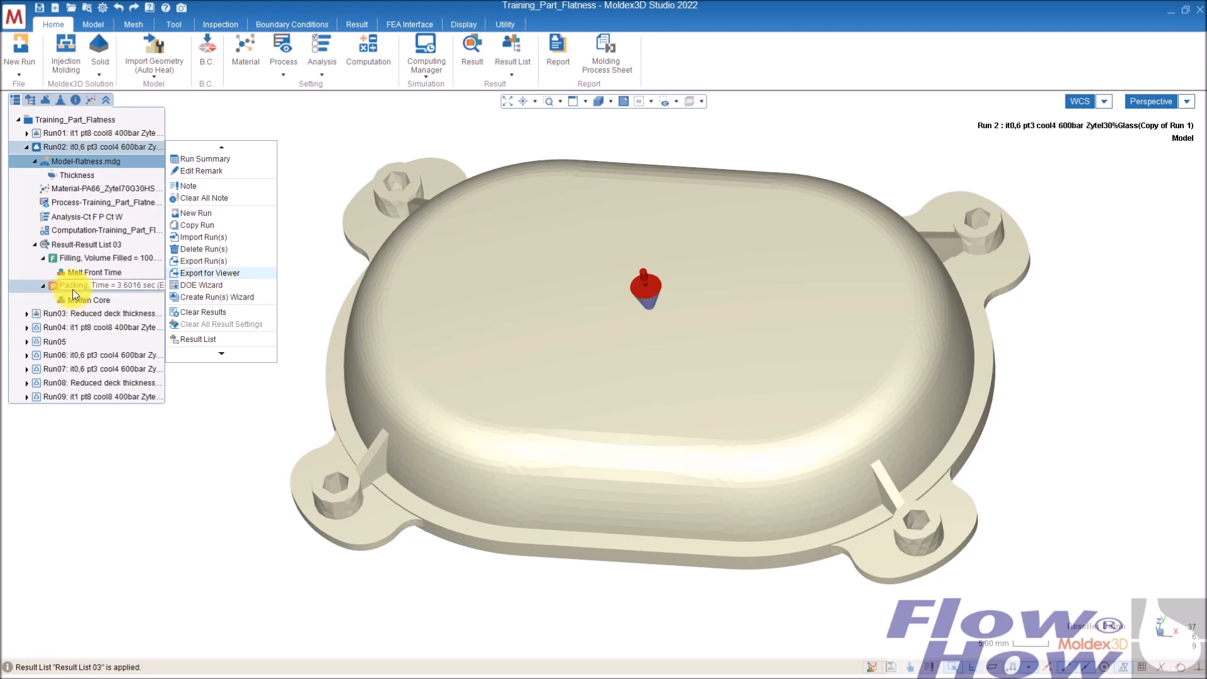
mouse_move(210, 357)
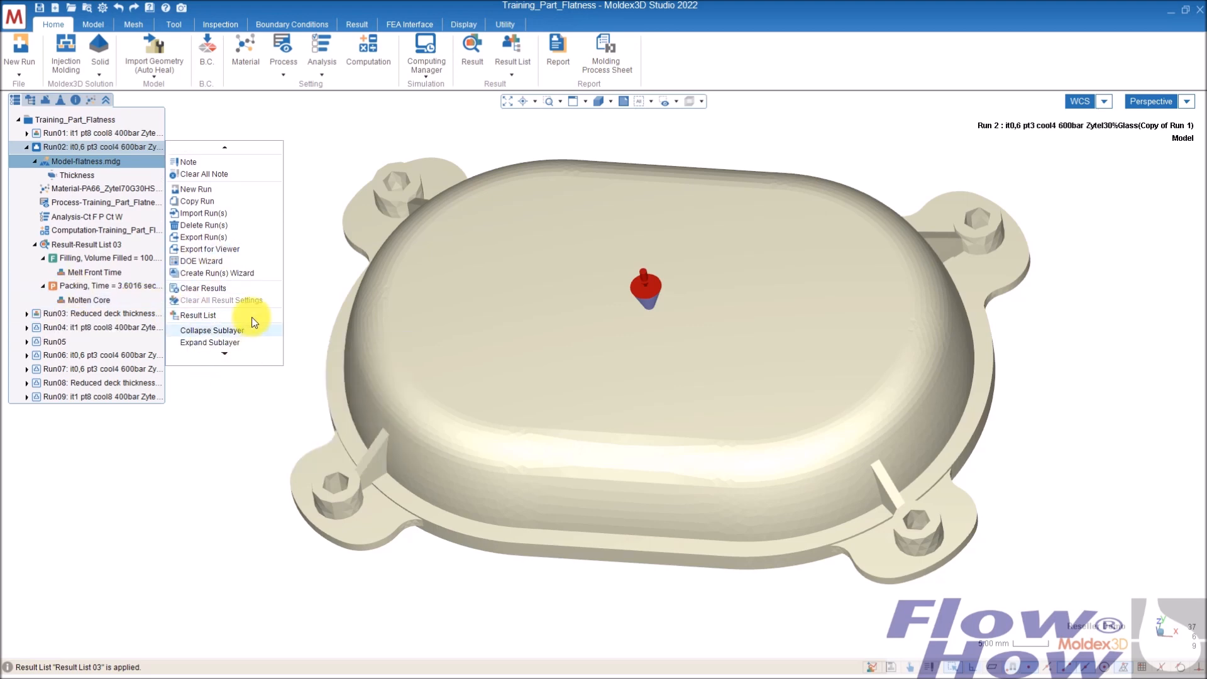
left_click(340, 138)
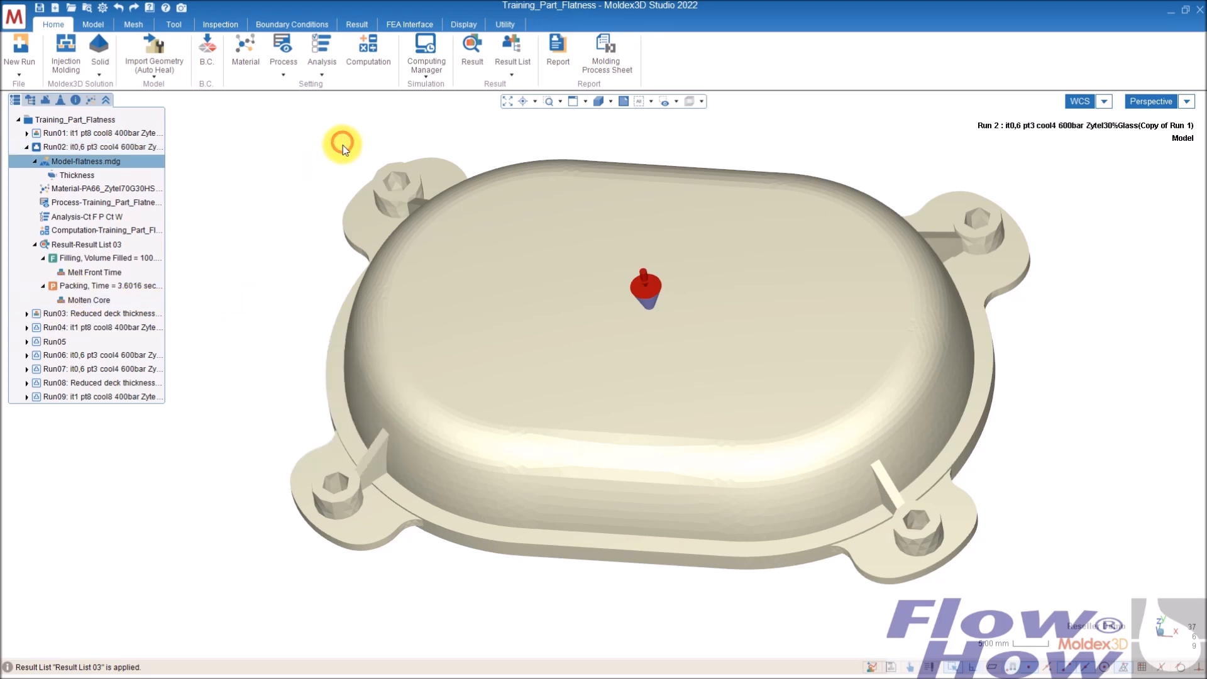
Step: Apply the preference Moldex3D Result List to Run02
right_click(100, 151)
mouse_move(210, 344)
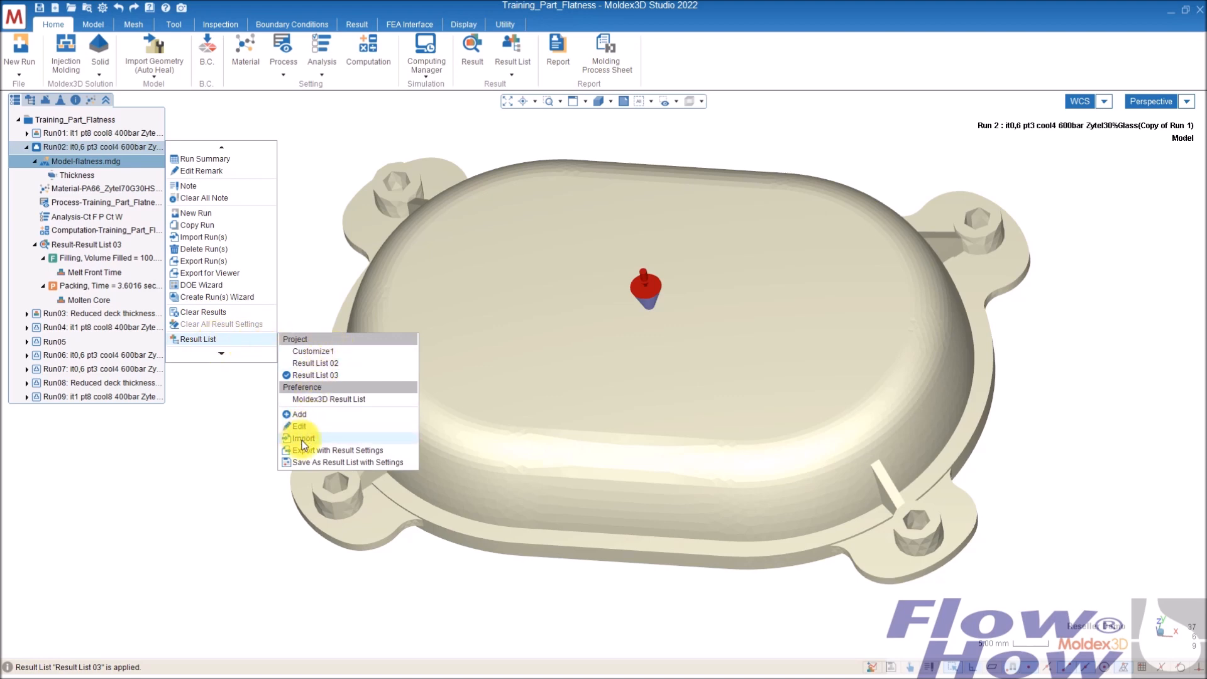
left_click(317, 400)
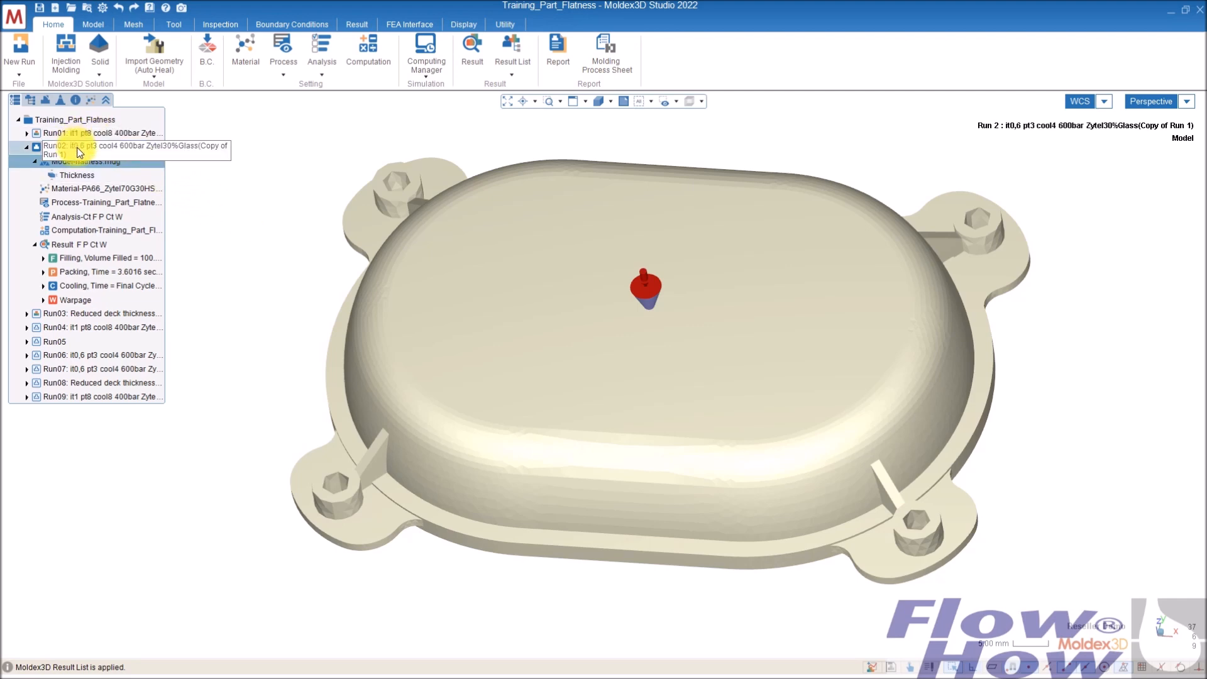
Step: Export Run2 for the viewer under the name Training_Part_Flatness(Exported)
right_click(80, 153)
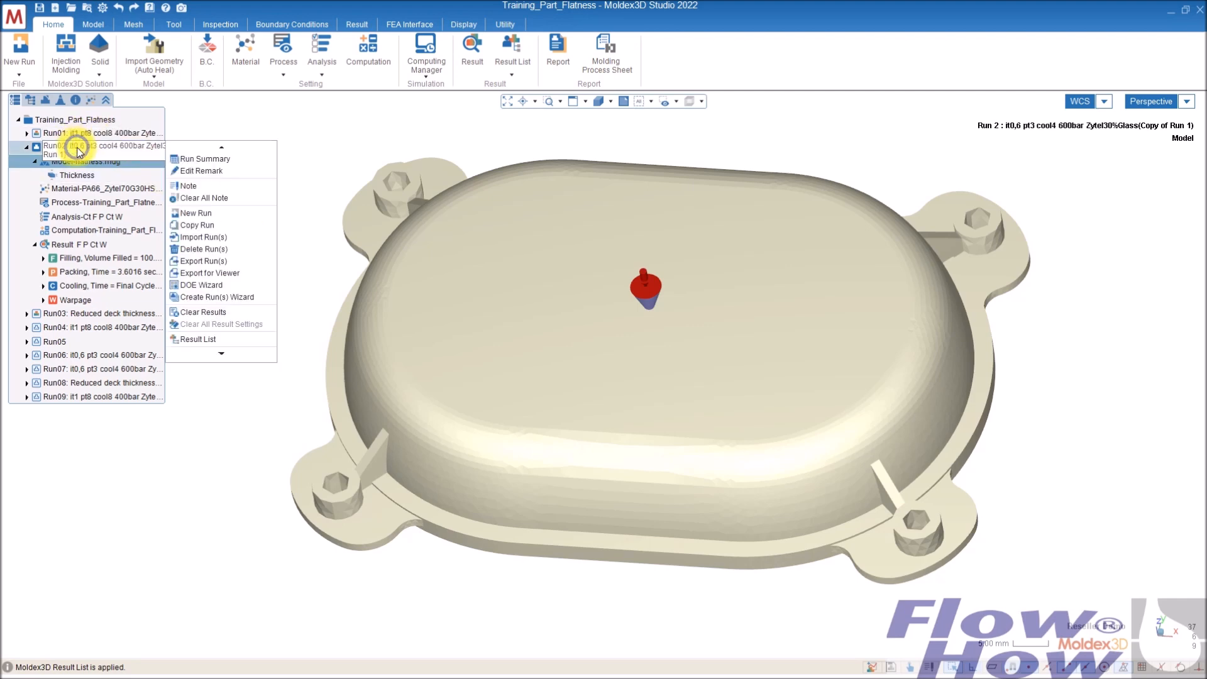
left_click(208, 274)
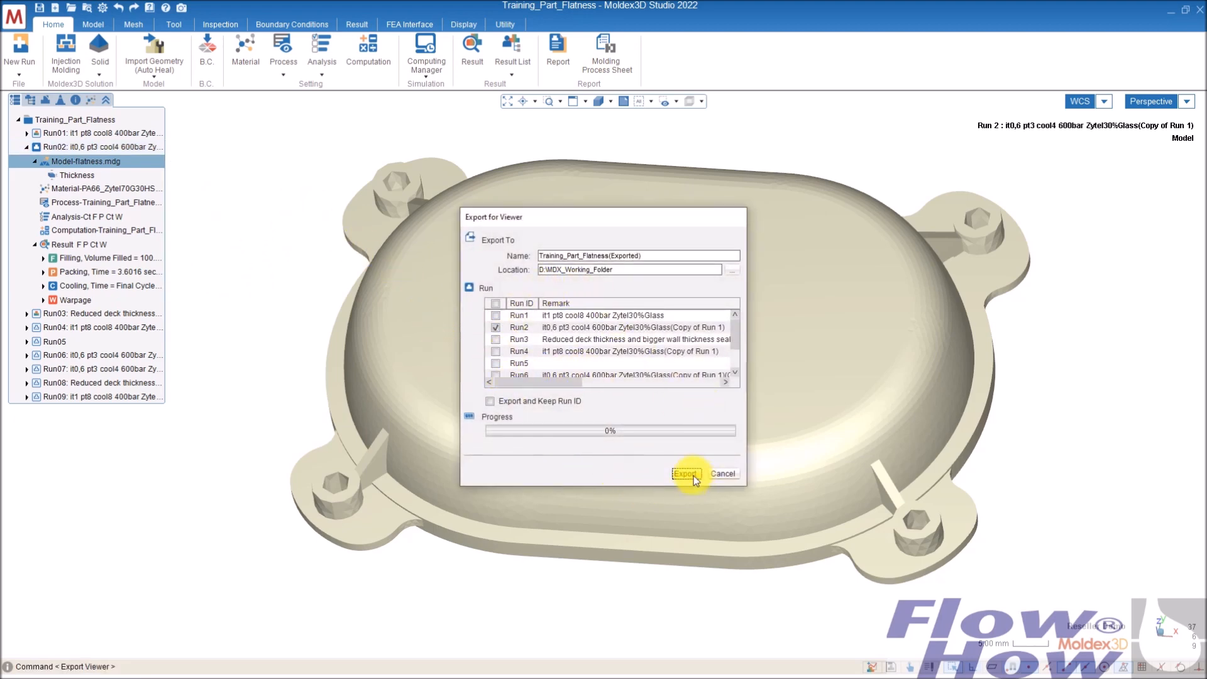
left_click(736, 271)
left_click(961, 545)
left_click(685, 475)
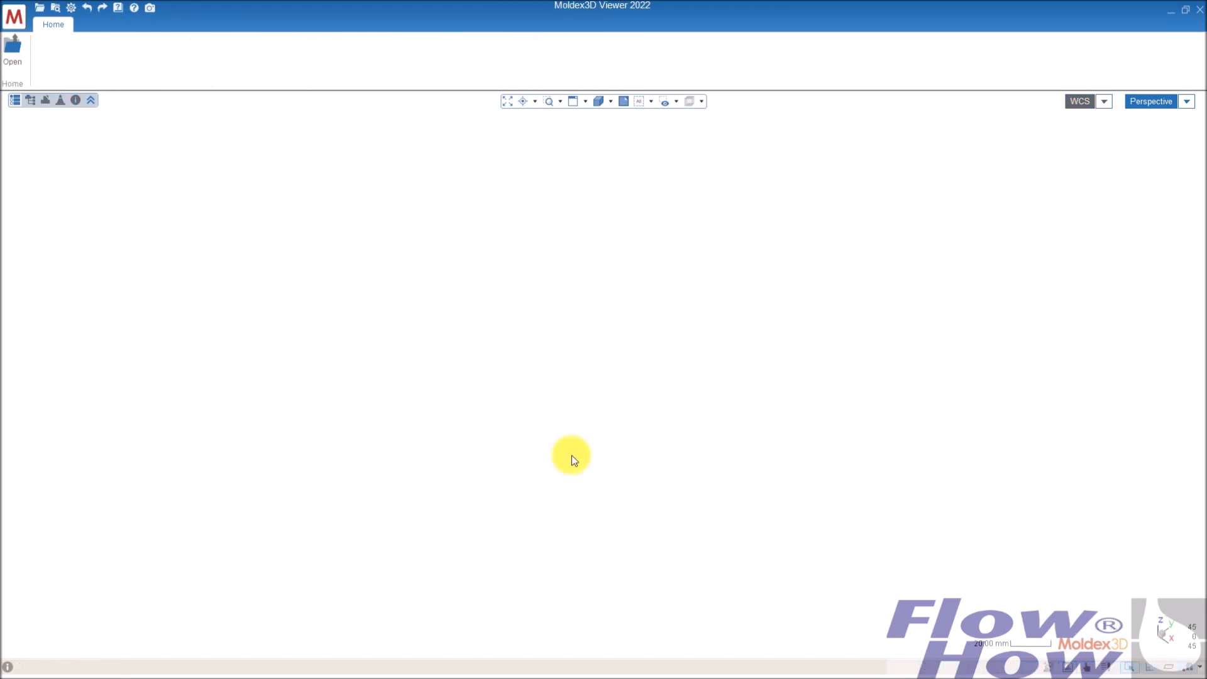
Step: Switch to Moldex3D Viewer and open Training_Part_Flatness(Exported).mrmv from the D: drive
left_click(13, 50)
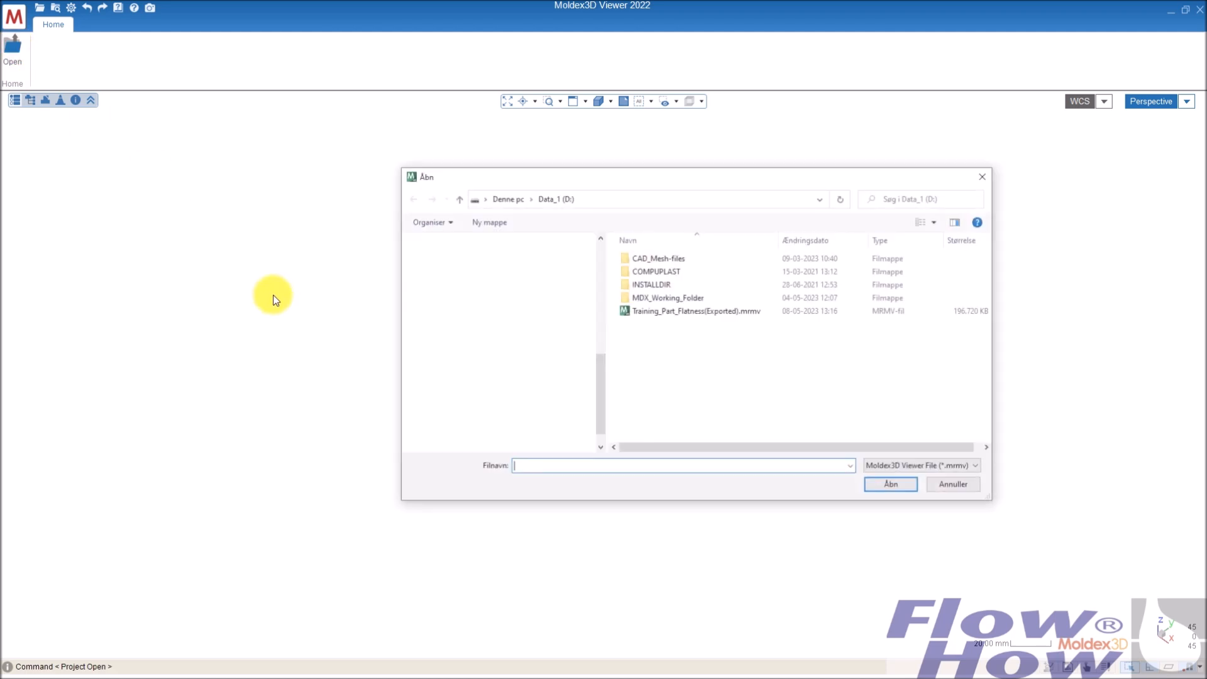
left_click(695, 312)
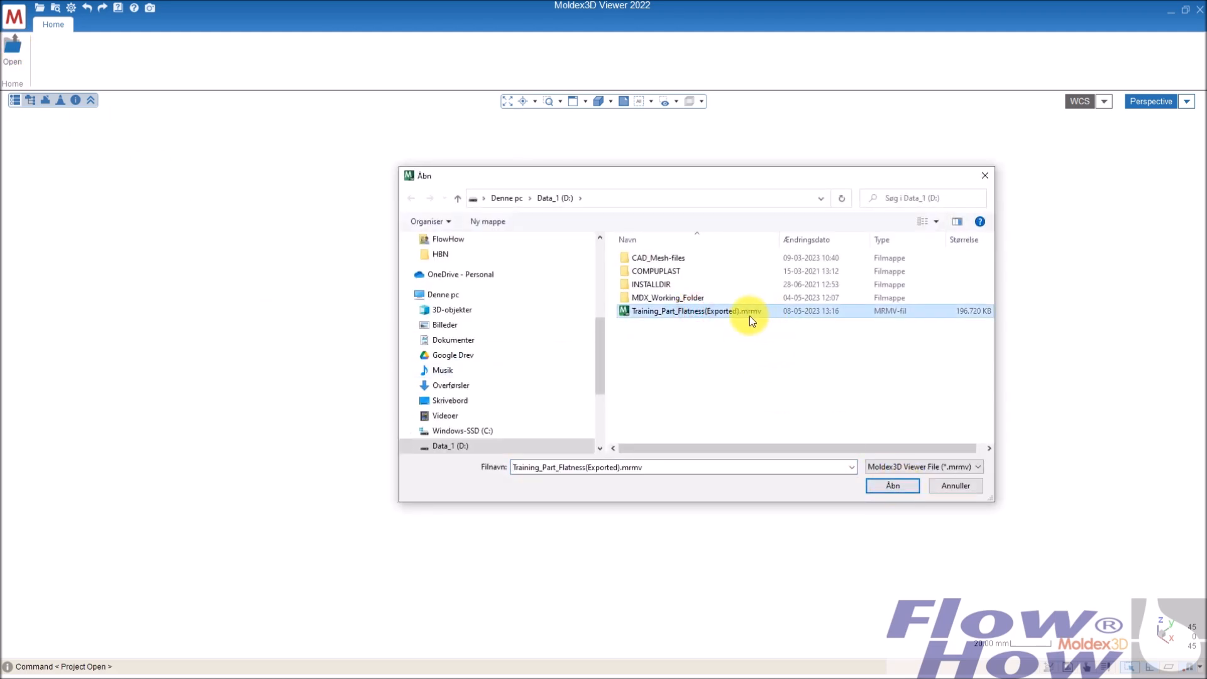
left_click(907, 485)
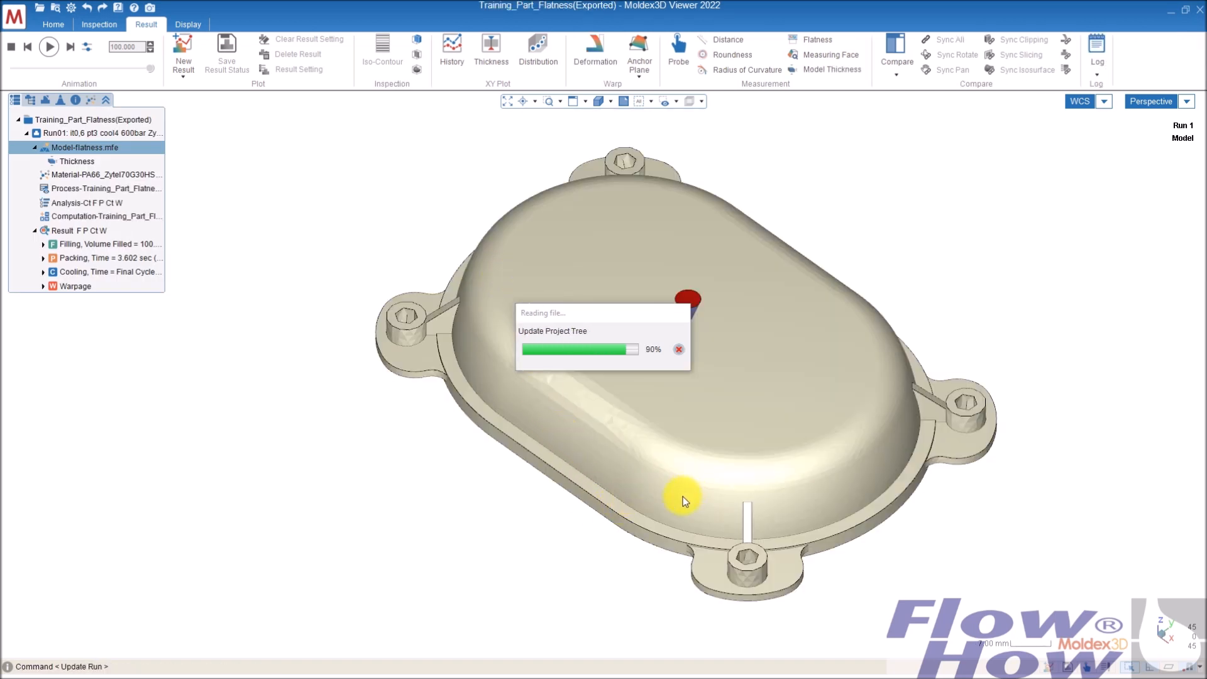
mouse_move(679, 493)
middle_mouse_down()
mouse_move(712, 445)
mouse_move(984, 265)
mouse_move(635, 326)
mouse_move(760, 460)
mouse_move(722, 531)
mouse_move(742, 440)
mouse_move(654, 477)
mouse_move(833, 407)
mouse_move(727, 463)
mouse_move(694, 433)
mouse_move(714, 425)
mouse_move(635, 415)
middle_mouse_up()
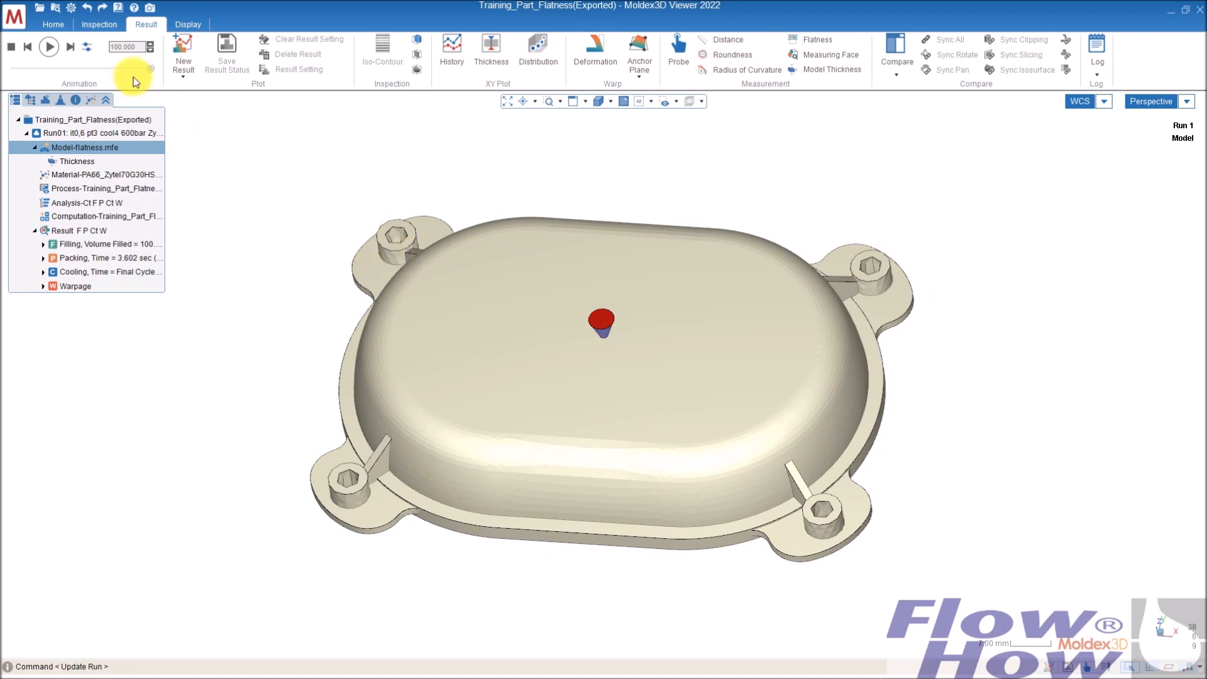
left_click(99, 24)
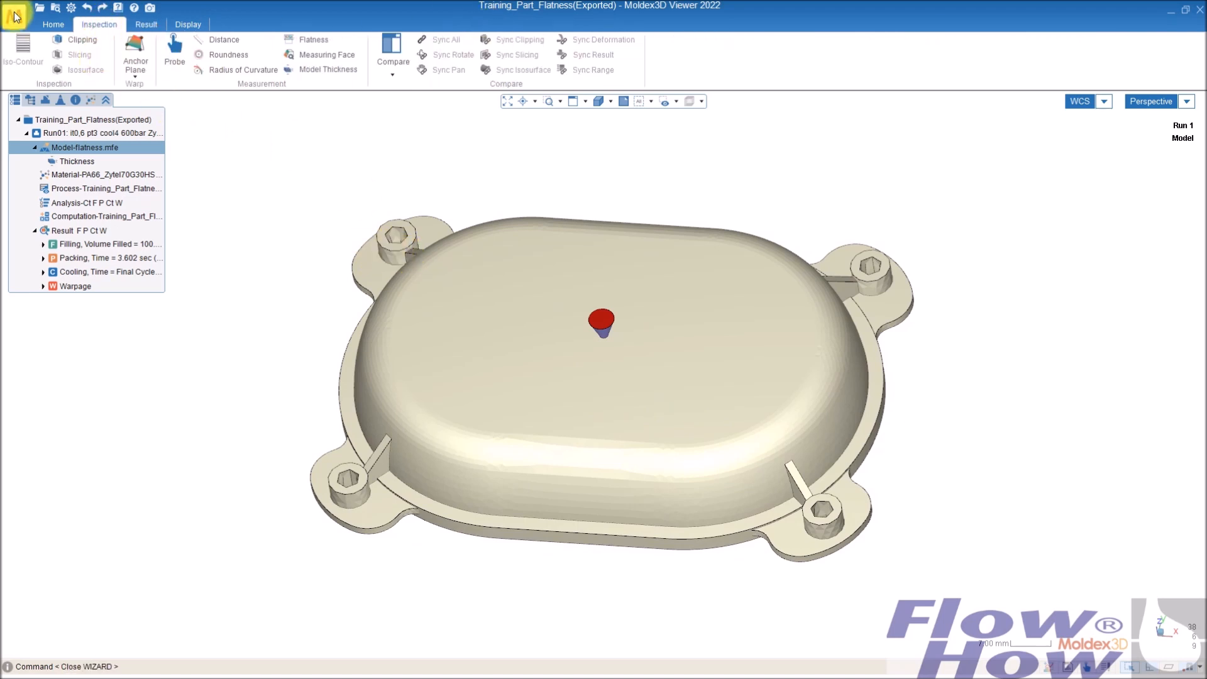
left_click(56, 24)
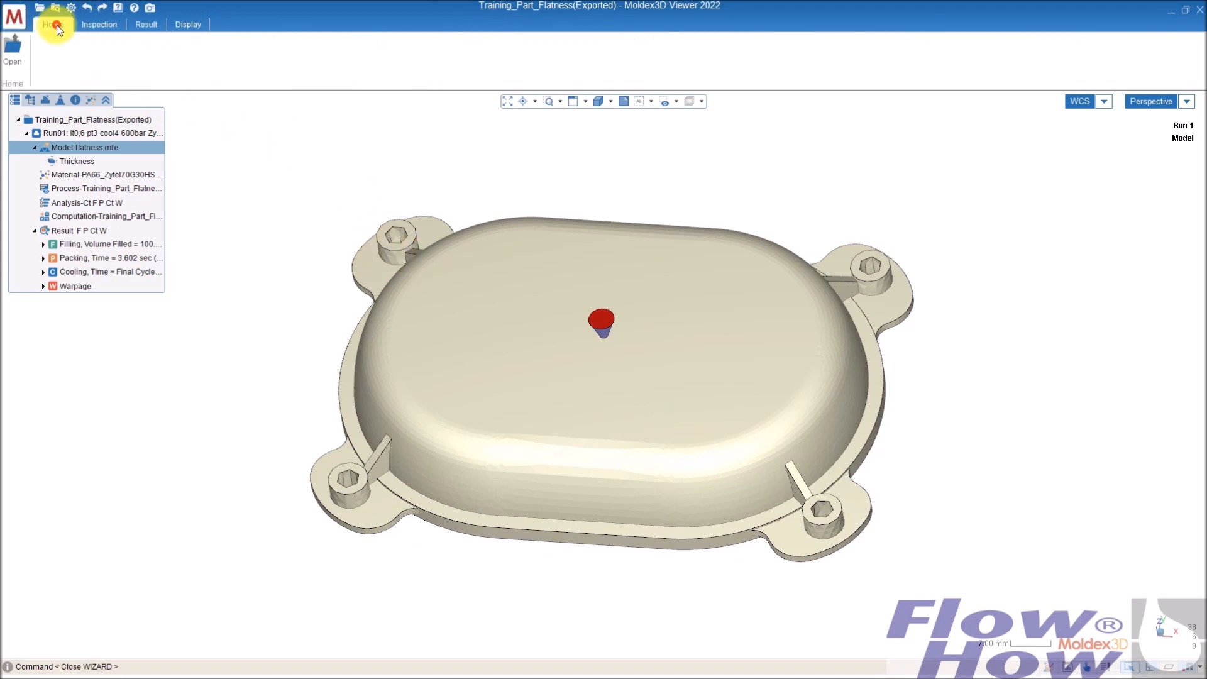
left_click(99, 24)
left_click(145, 25)
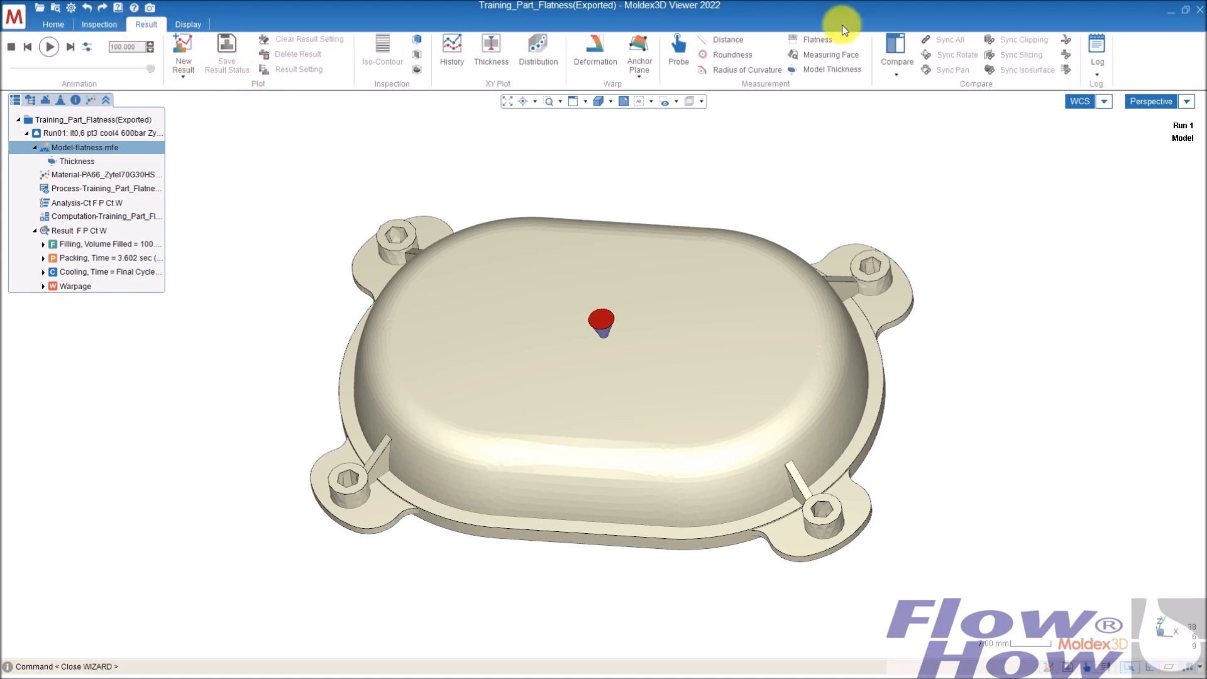
left_click(187, 25)
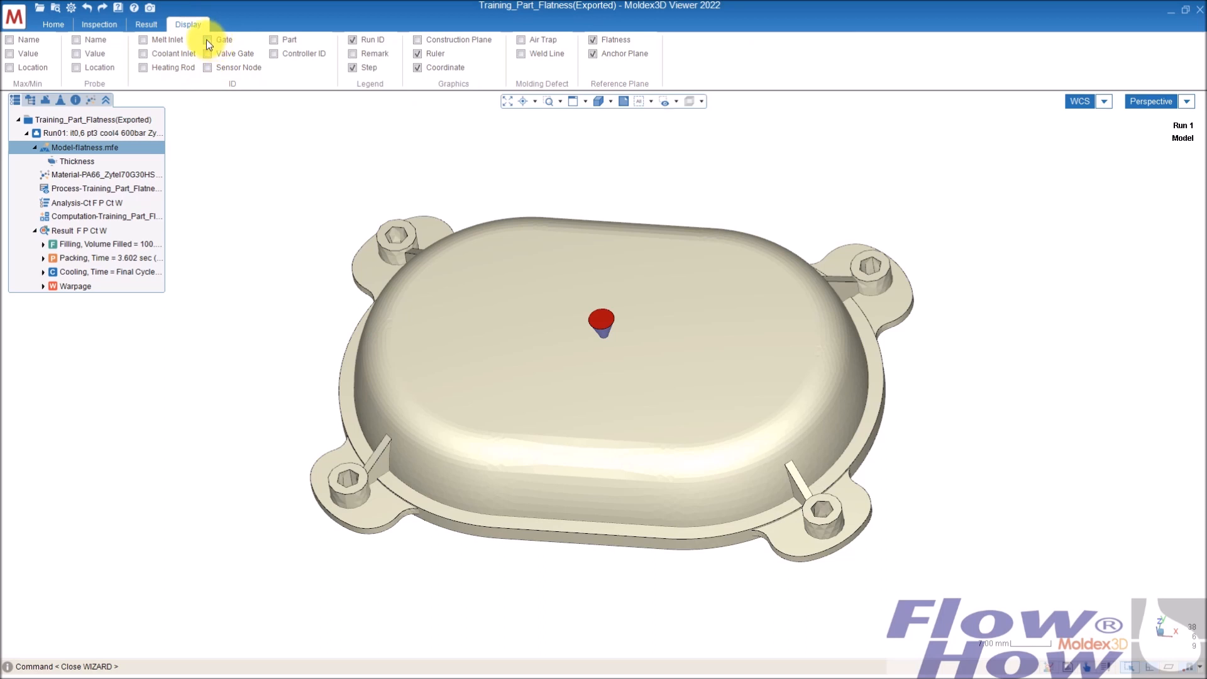
left_click(143, 40)
middle_click_drag(600, 361, 626, 278)
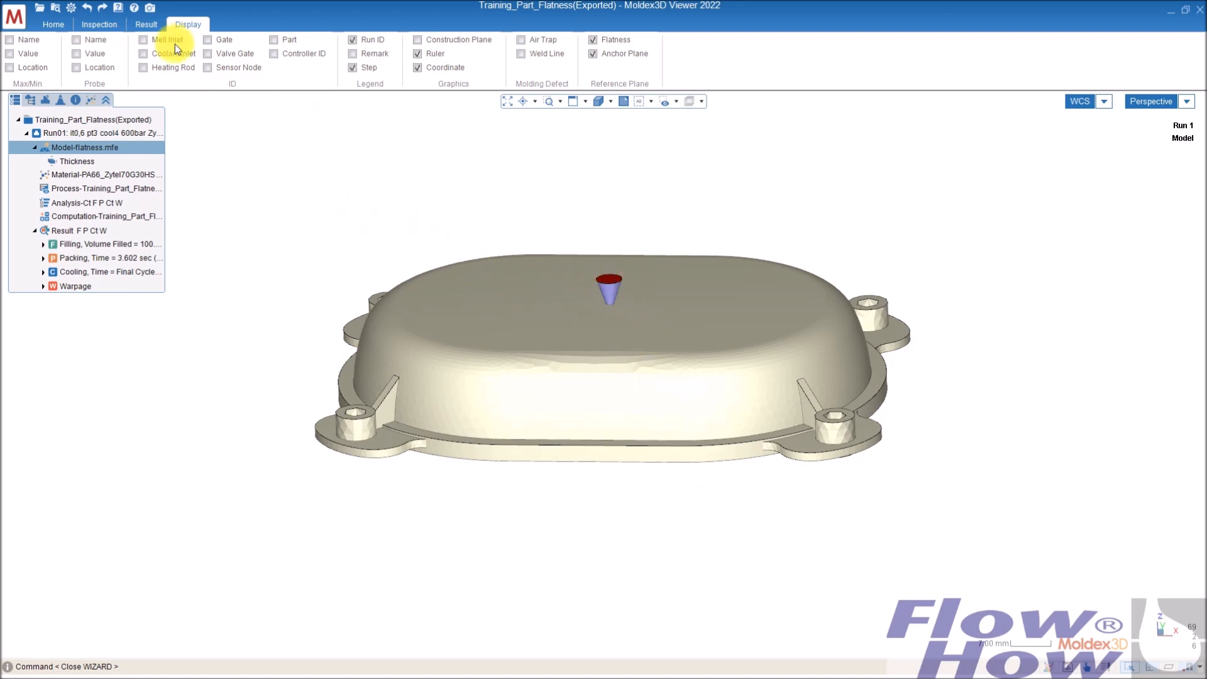
left_click(99, 25)
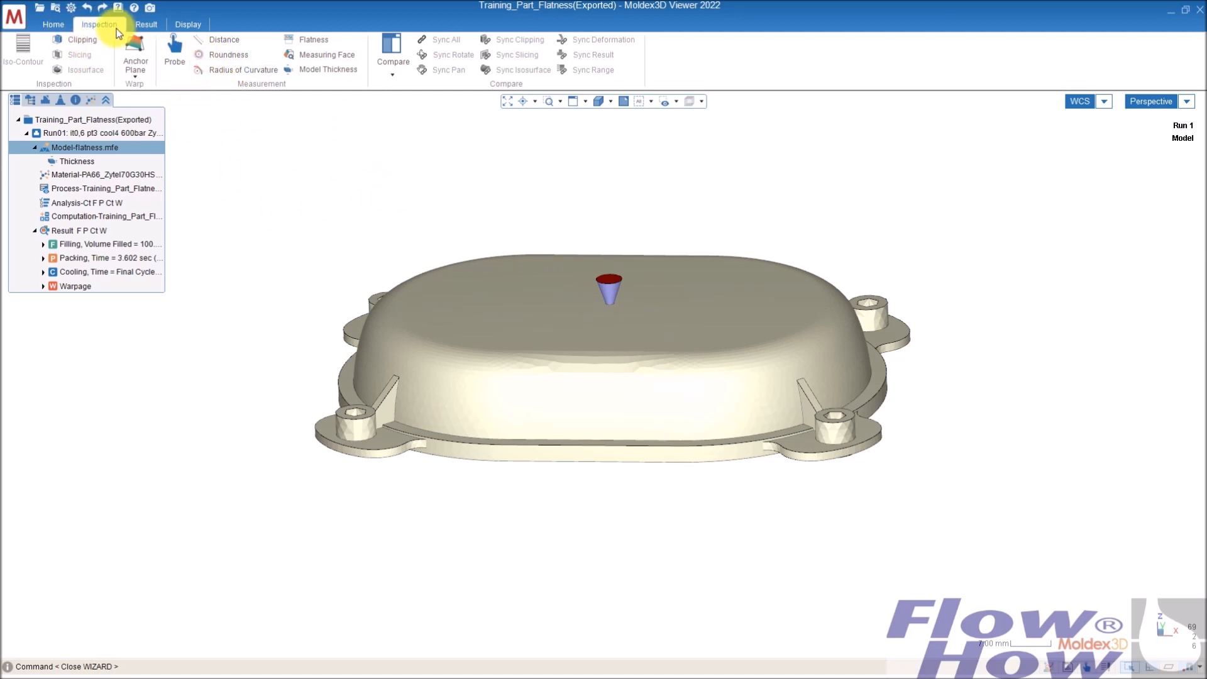
left_click(146, 24)
middle_click_drag(463, 227, 735, 343)
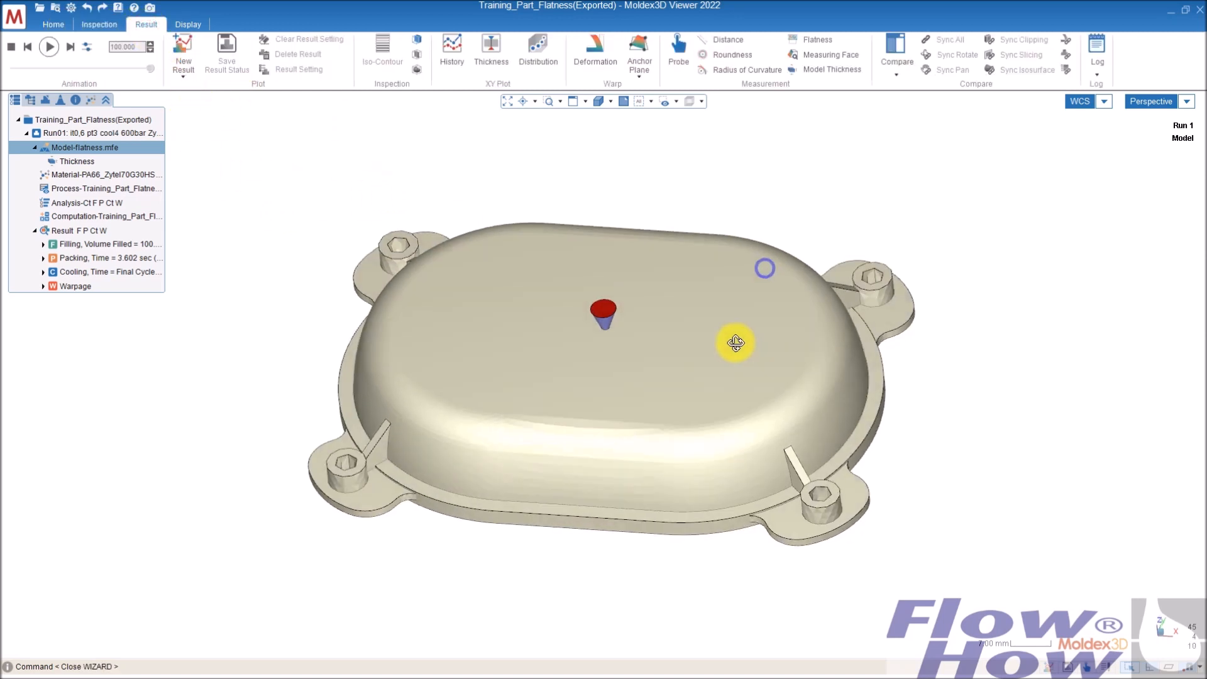
Step: Expand the Filling results and widen the project tree so its entry names are fully readable
left_click(43, 244)
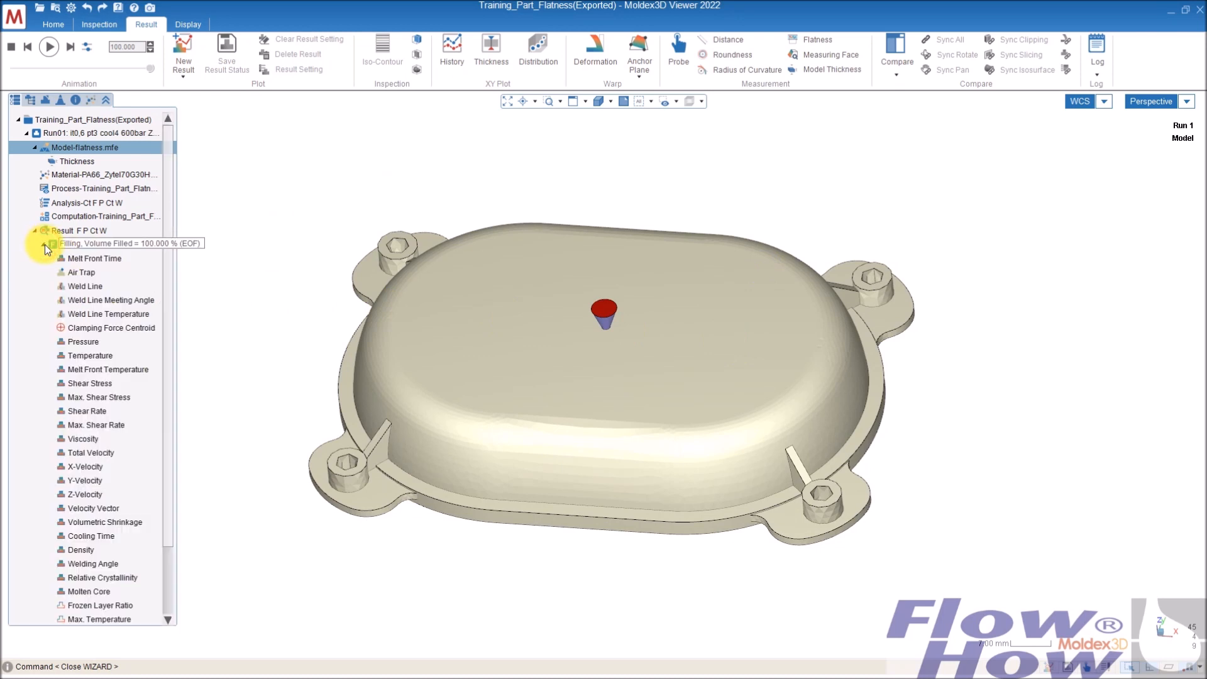
left_click_drag(179, 213, 231, 223)
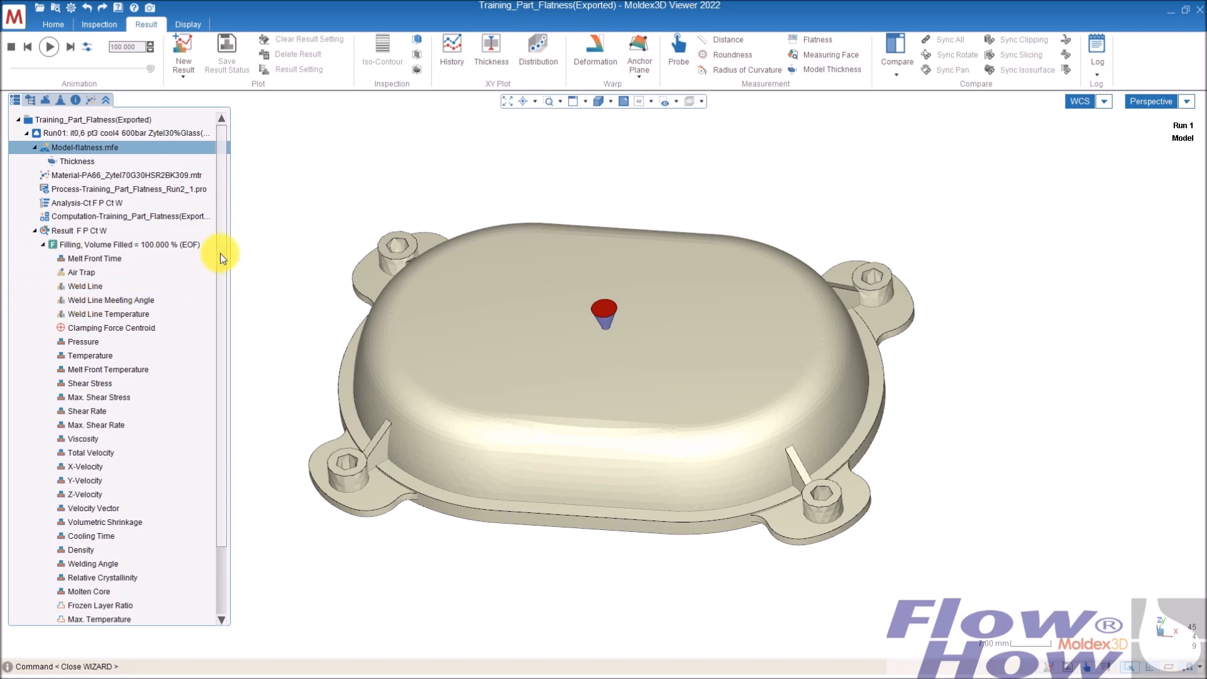
Step: Examine the part from different angles, window-zoom on one of its screw bosses and fit the whole model in view again
right_click_drag(655, 335, 675, 311)
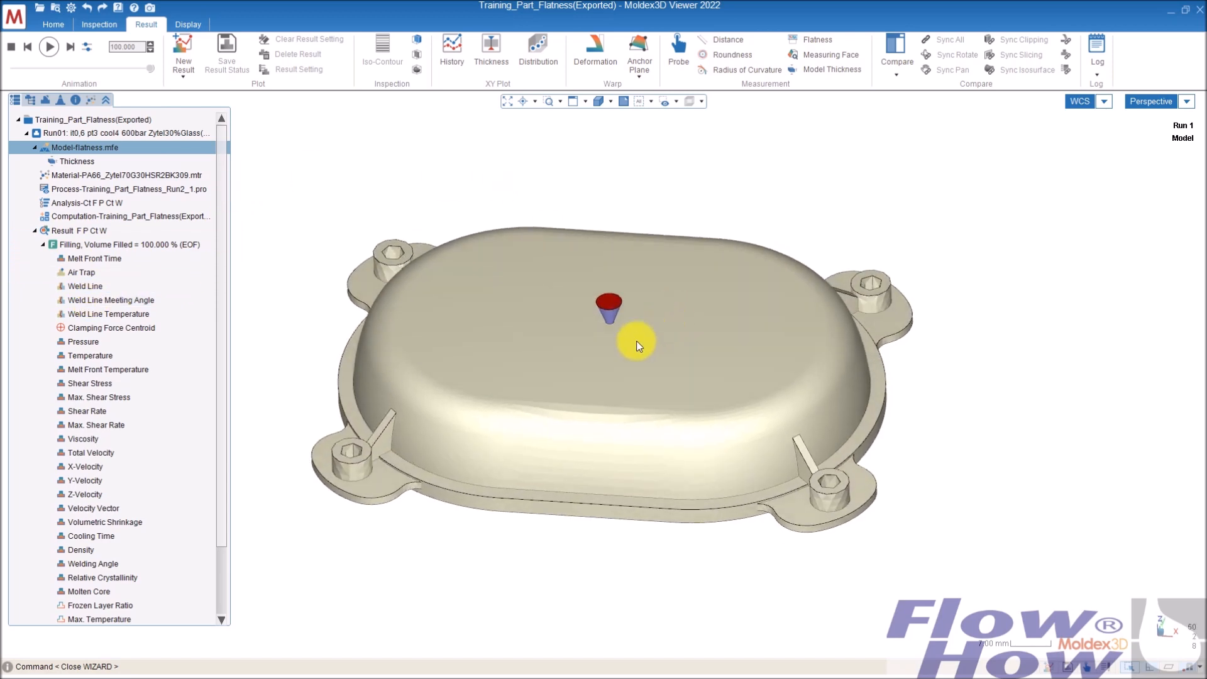
right_click_drag(579, 330, 676, 302, "shift")
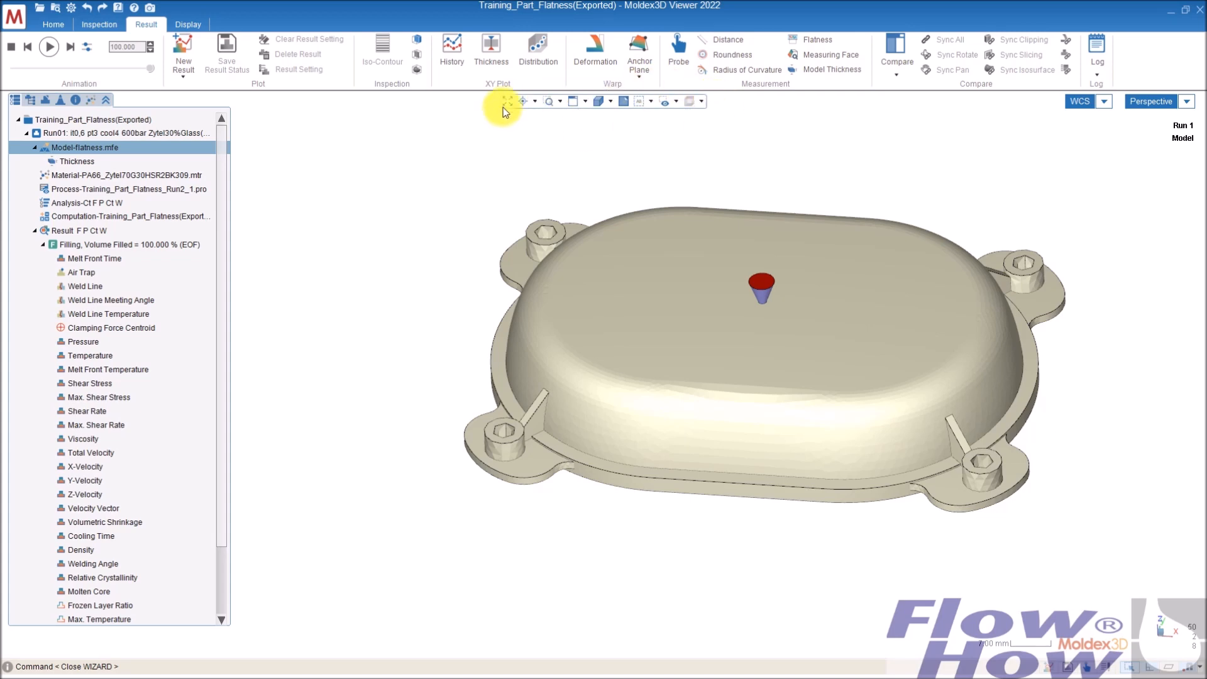
left_click(511, 101)
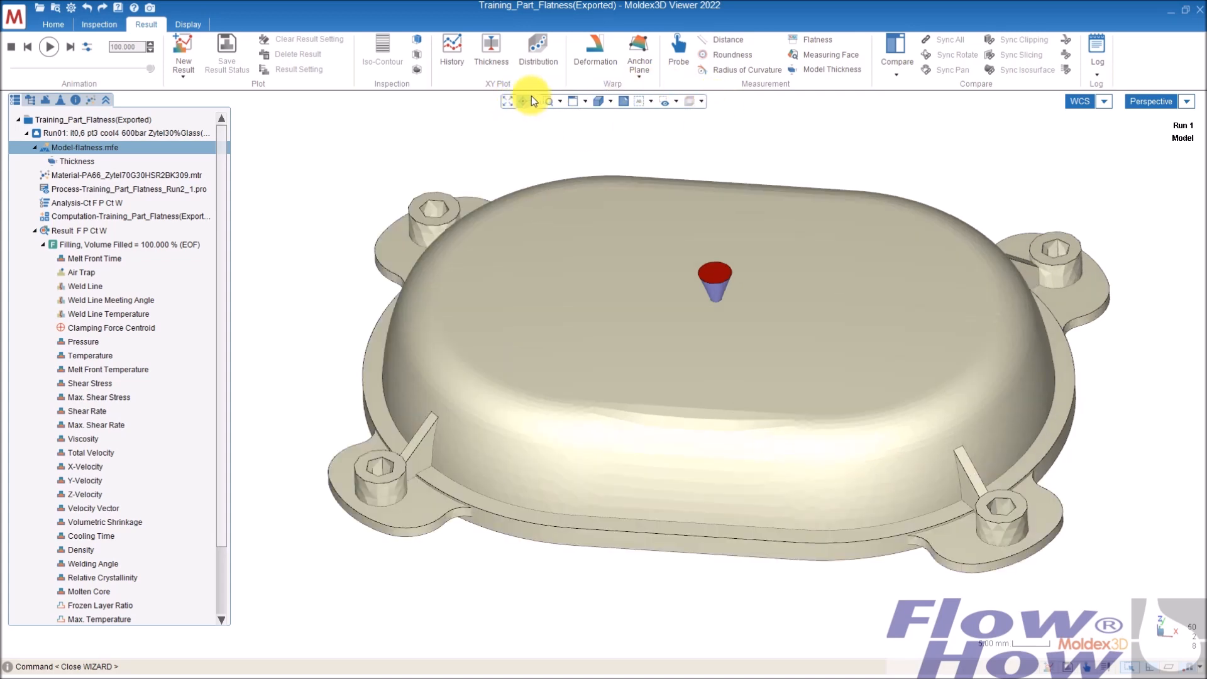
left_click(523, 102)
left_click_drag(691, 207, 774, 365)
middle_click_drag(586, 304, 629, 279)
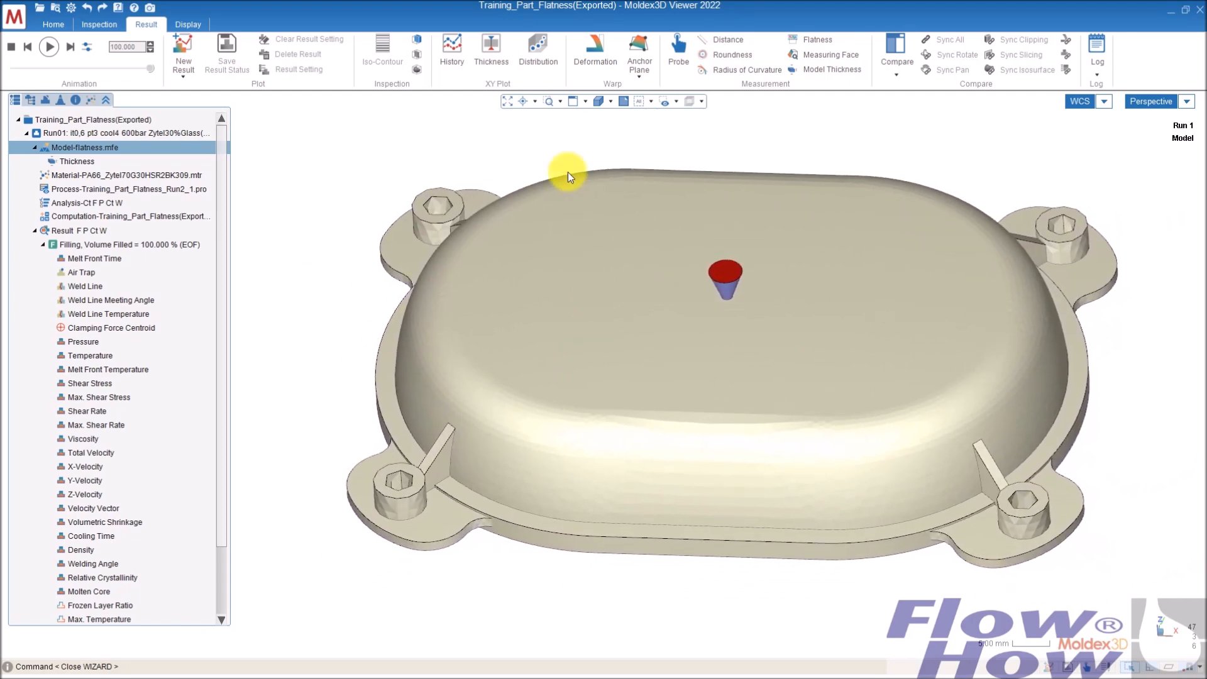
left_click(559, 102)
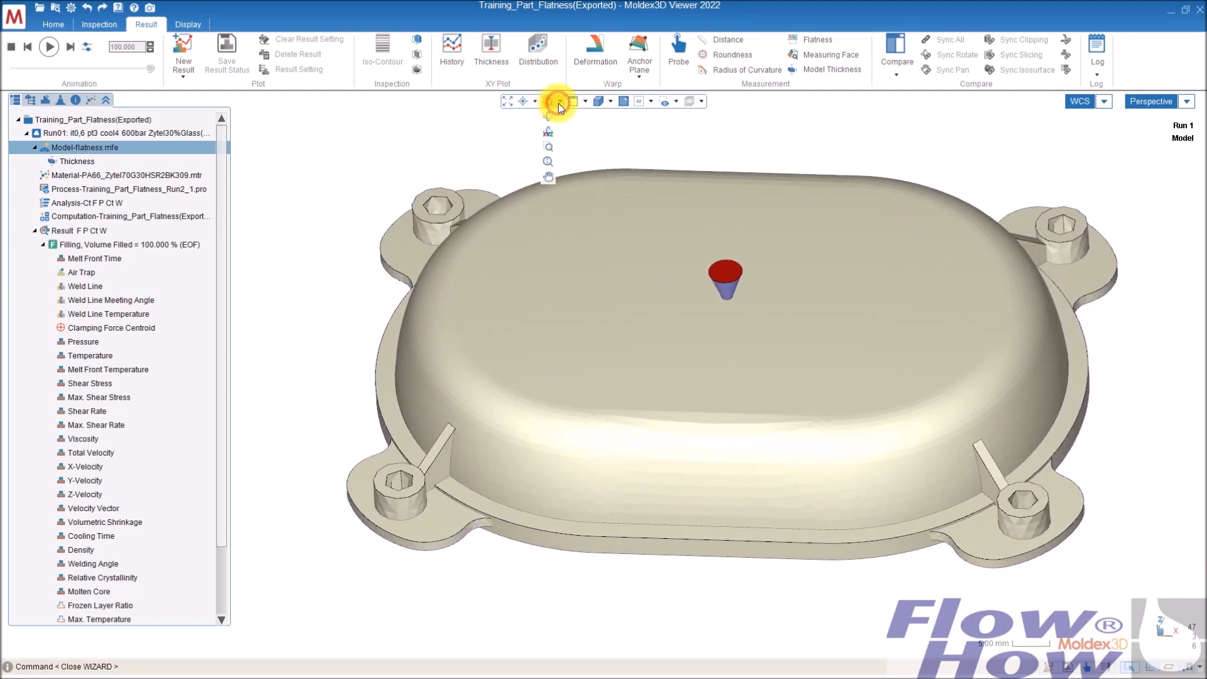
left_click(545, 149)
left_click_drag(385, 162, 585, 255)
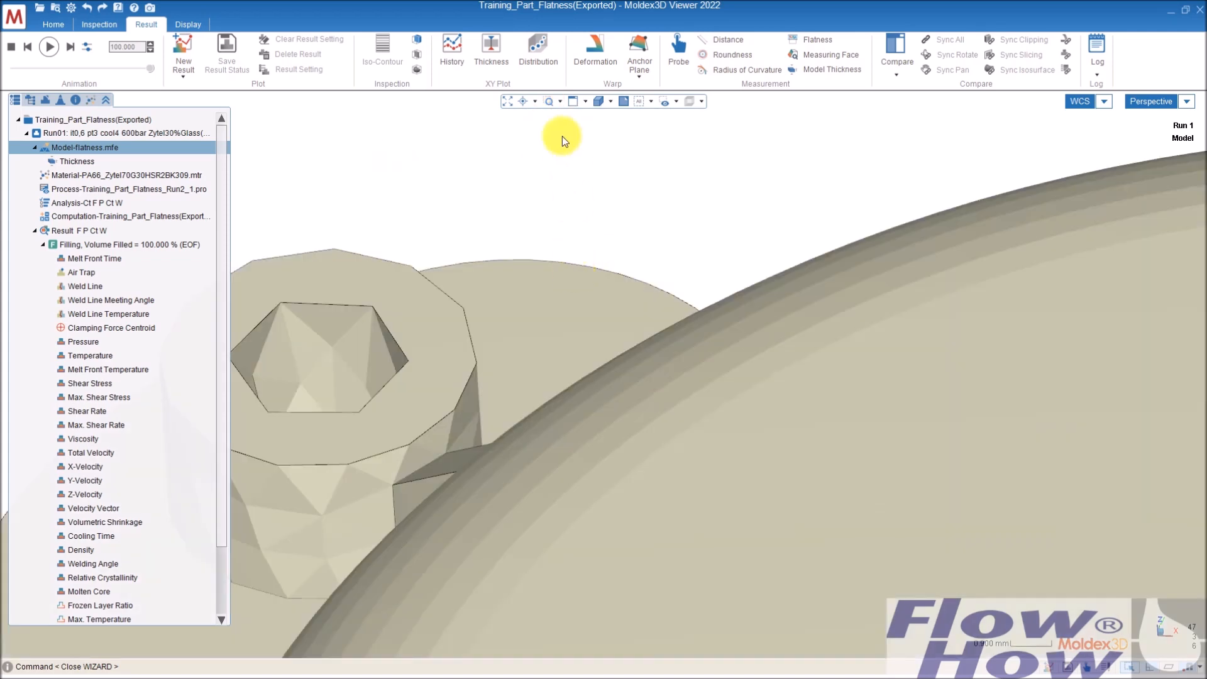
left_click(509, 102)
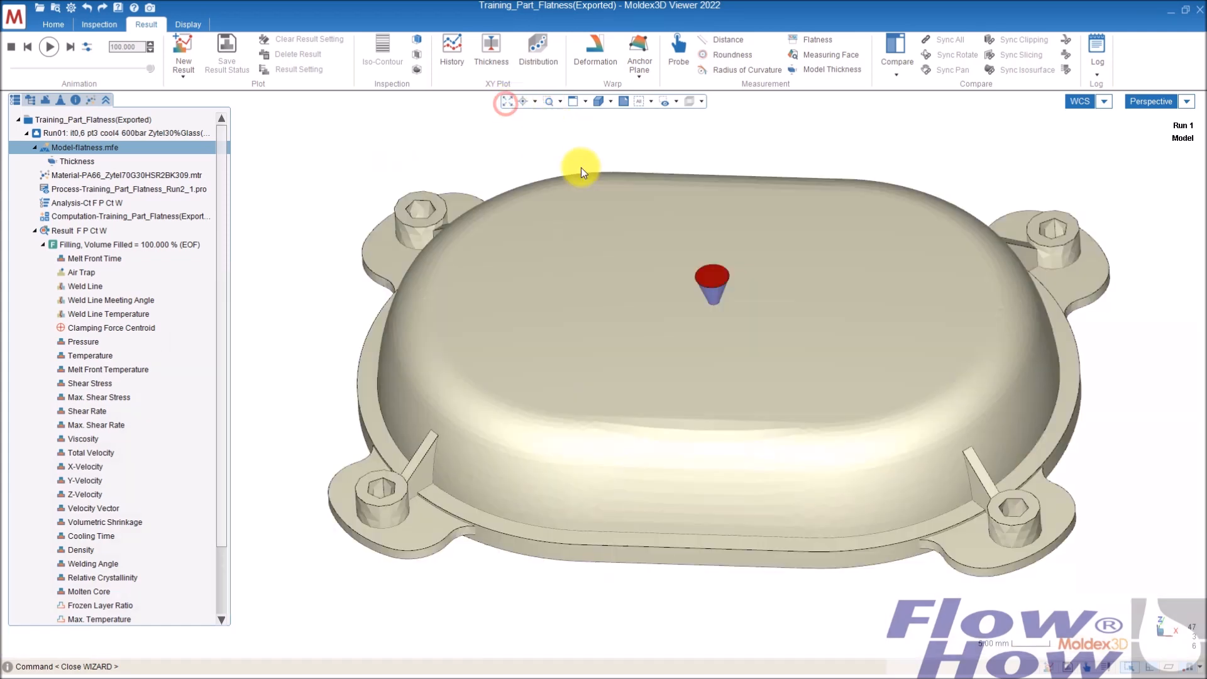
Step: Compare the part's display without edge lines and with mesh lines, and return to shading with feature edges
left_click(610, 103)
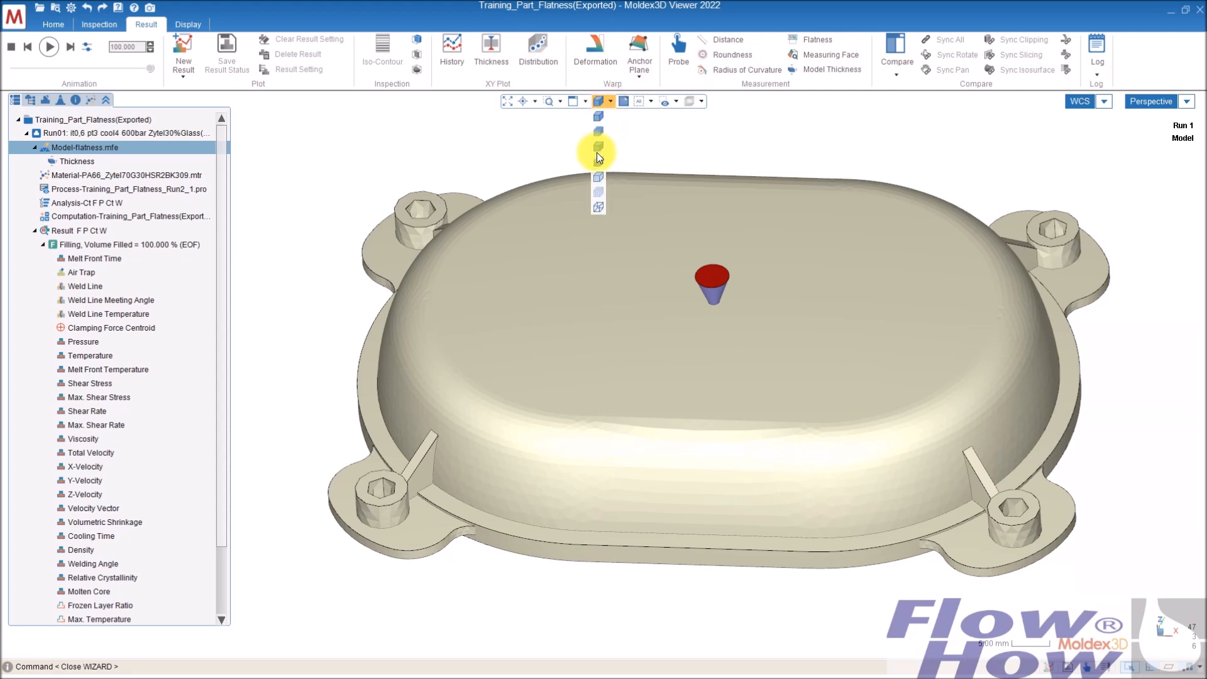
left_click(598, 146)
left_click(610, 102)
left_click(597, 167)
left_click(610, 102)
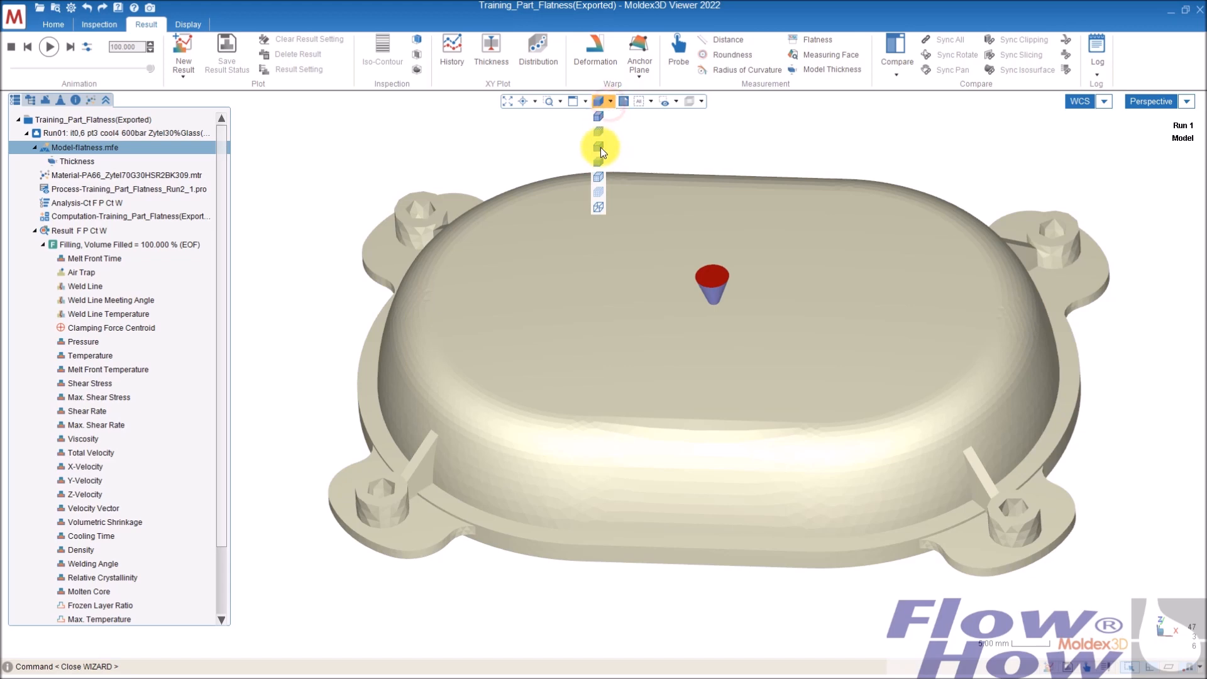
left_click(594, 133)
left_click(610, 102)
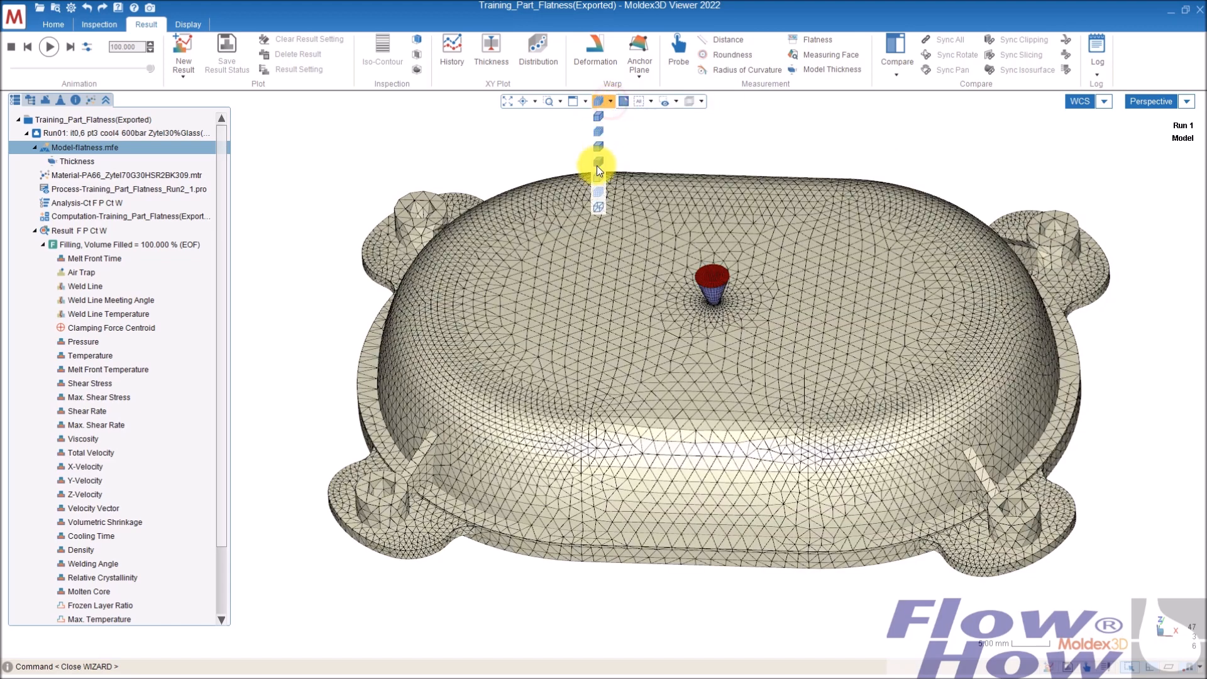
left_click(597, 164)
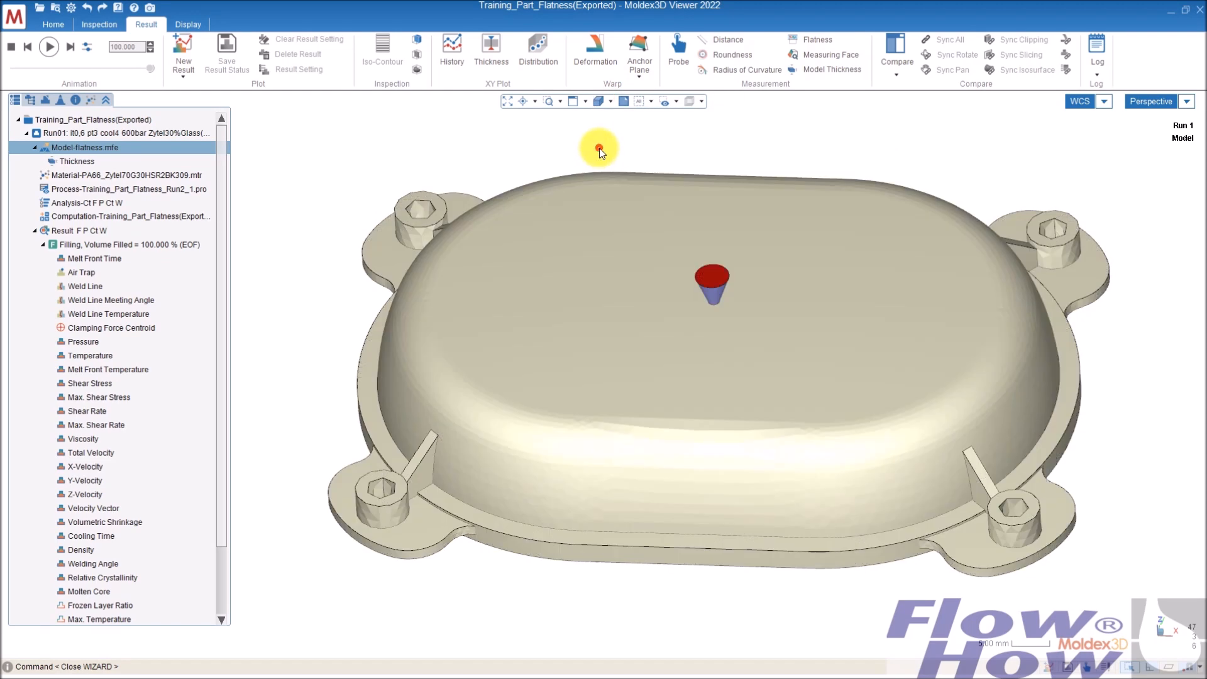
Step: Switch the gradient background on and off to try it behind the part
left_click(624, 103)
left_click(625, 103)
left_click(624, 104)
left_click(625, 103)
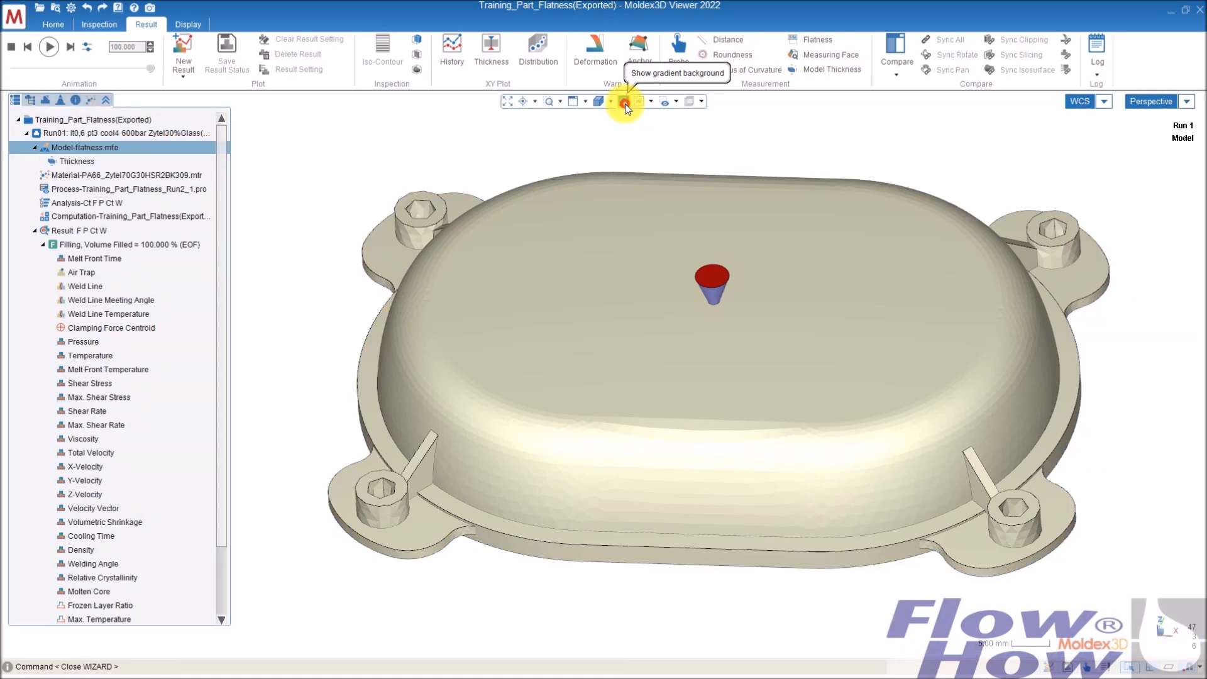
left_click(692, 101)
left_click(693, 102)
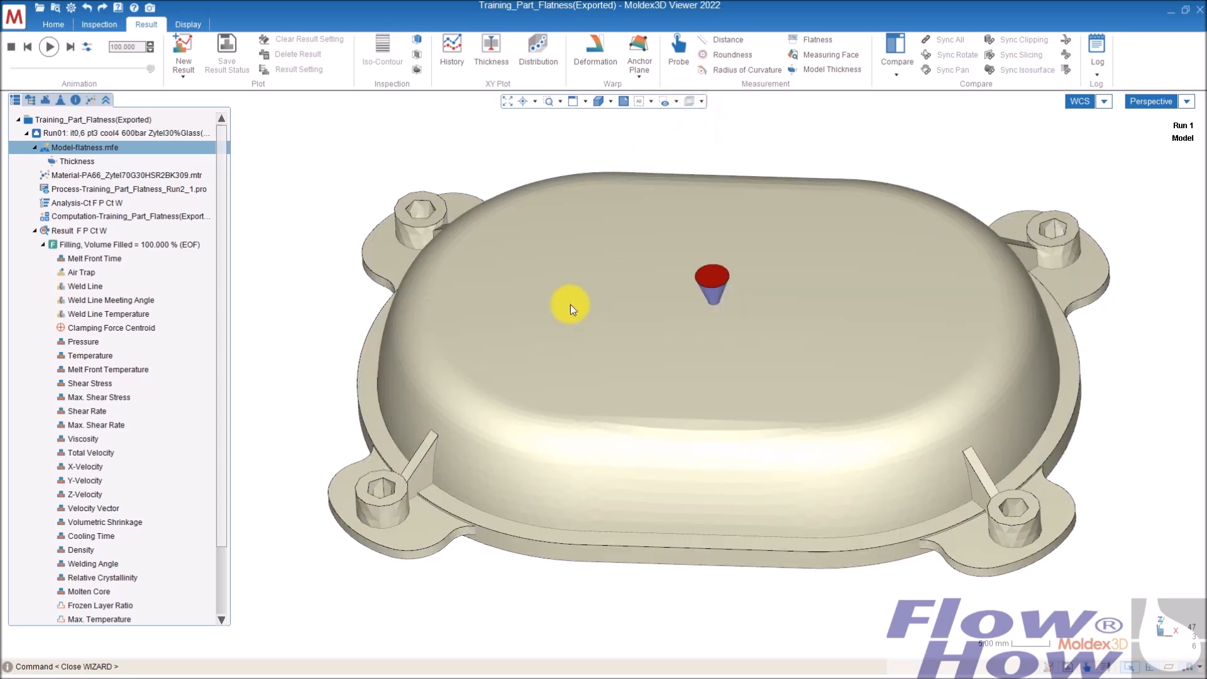
Step: Display the Melt Front Time result of Filling and move its animation position to 57
right_click_drag(555, 368, 528, 359)
scroll(407, 345, "down", 4)
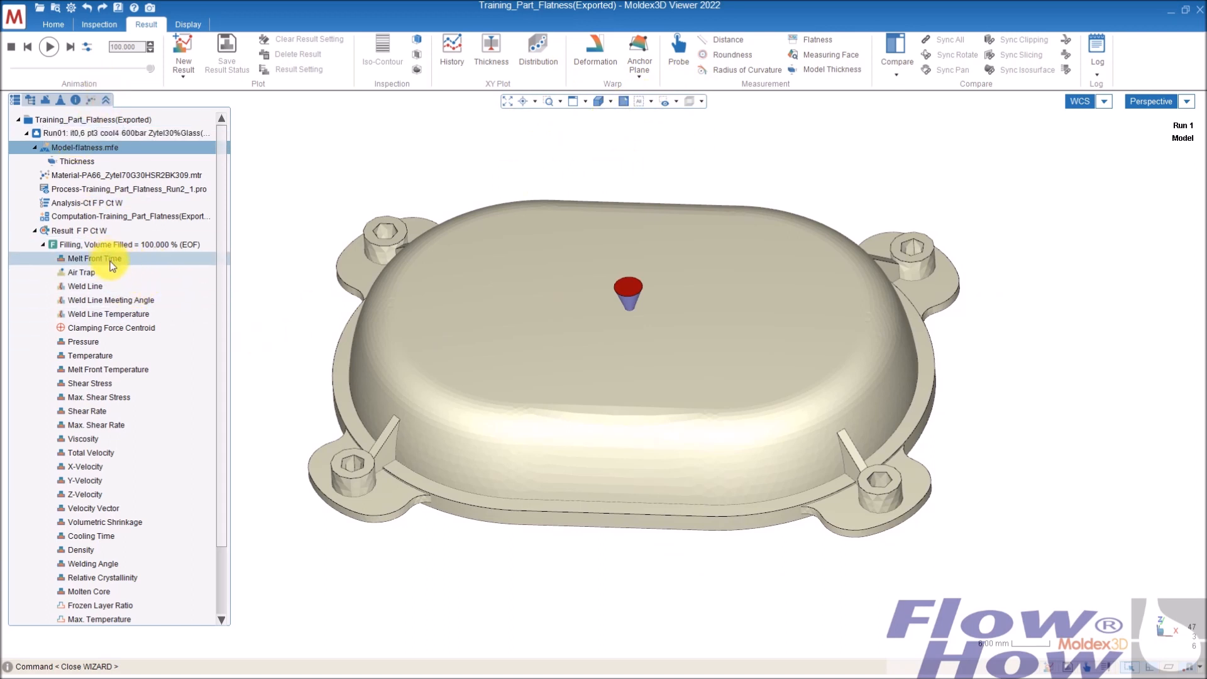
left_click(41, 245)
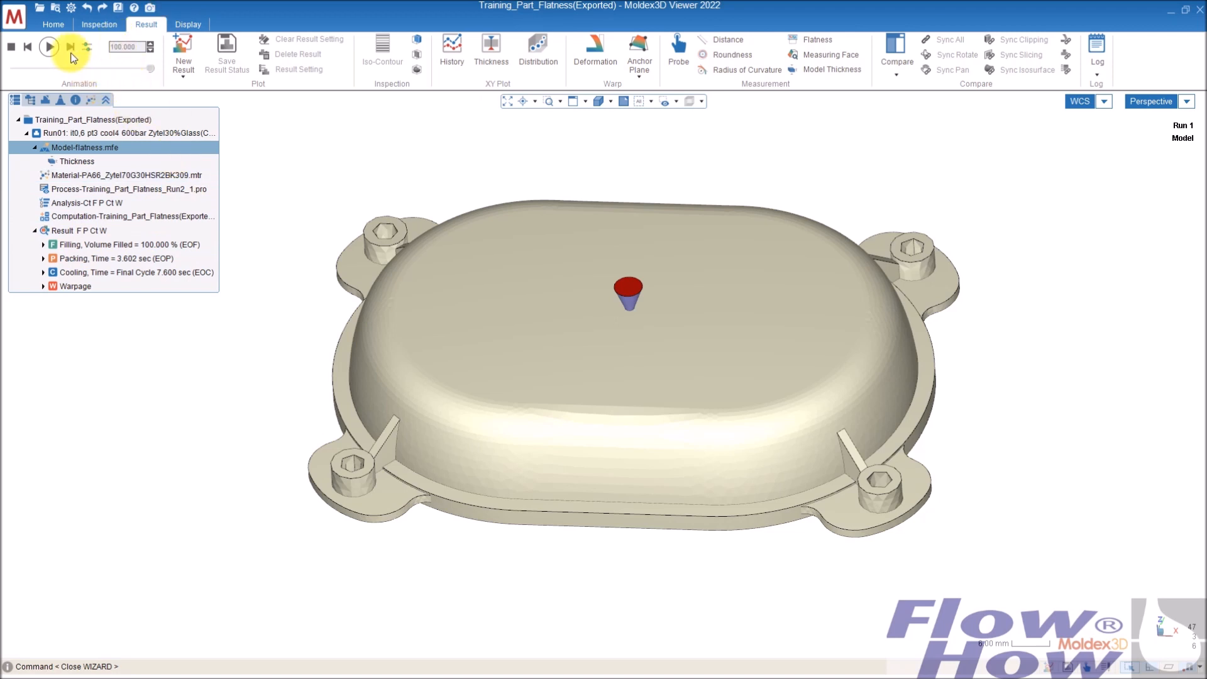
left_click(43, 245)
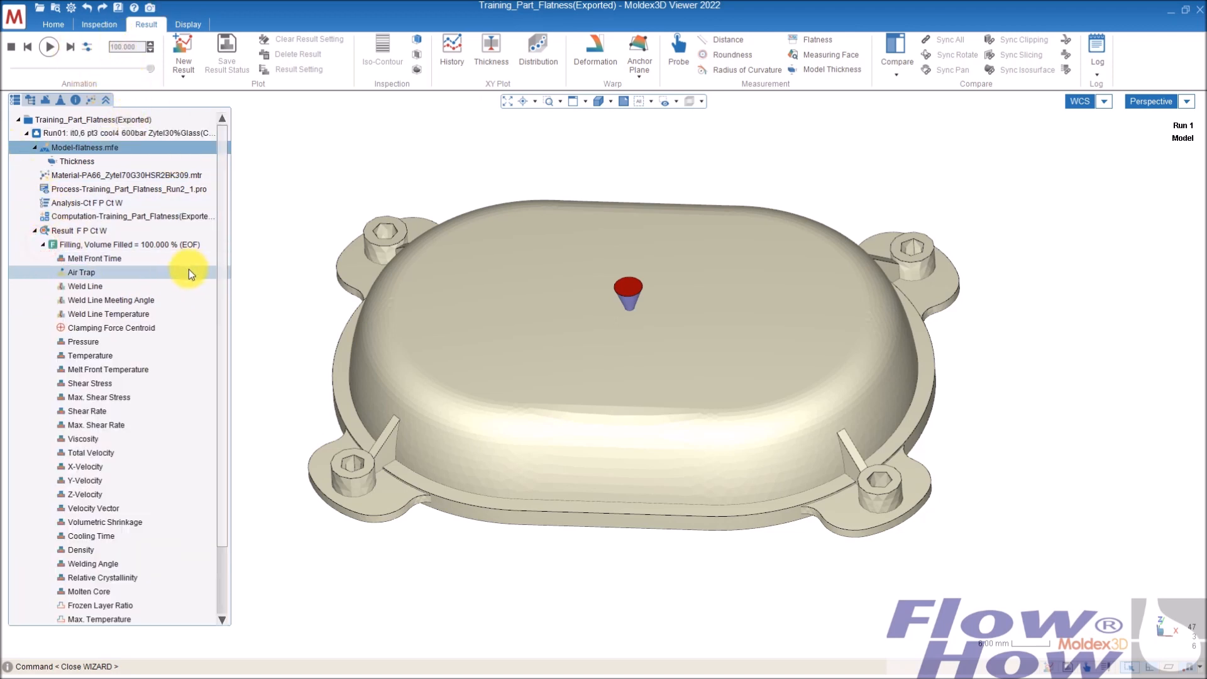
left_click(113, 259)
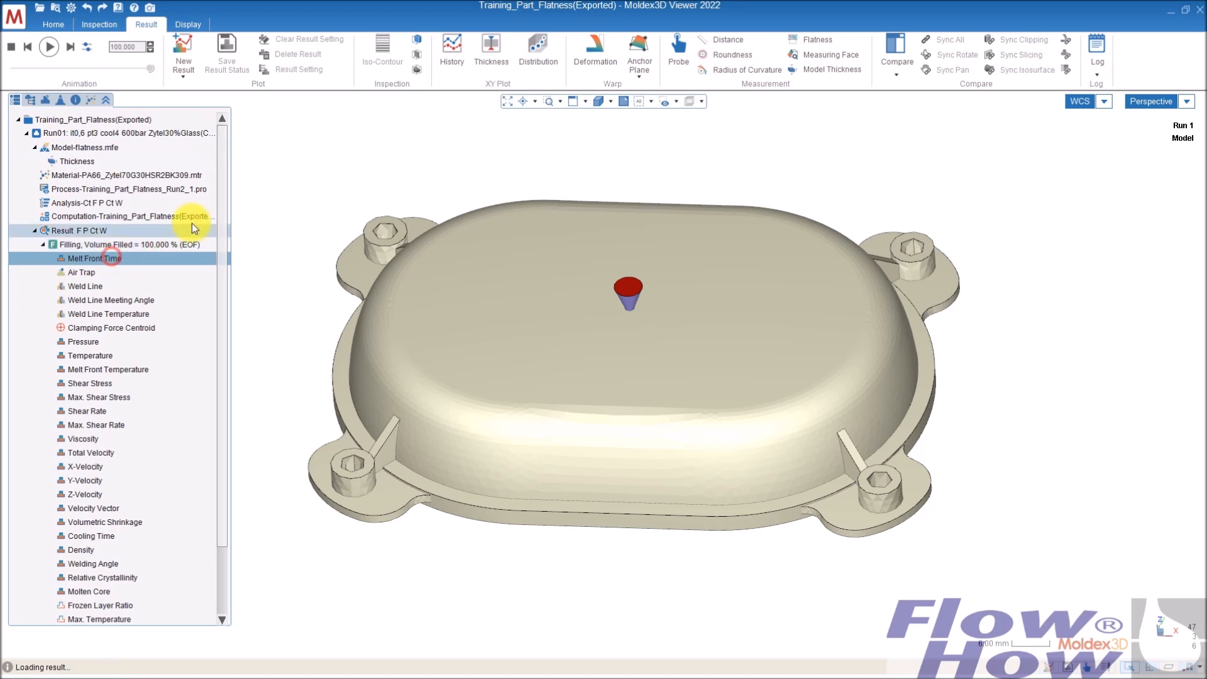
middle_click_drag(846, 299, 755, 297)
left_click_drag(151, 66, 93, 81)
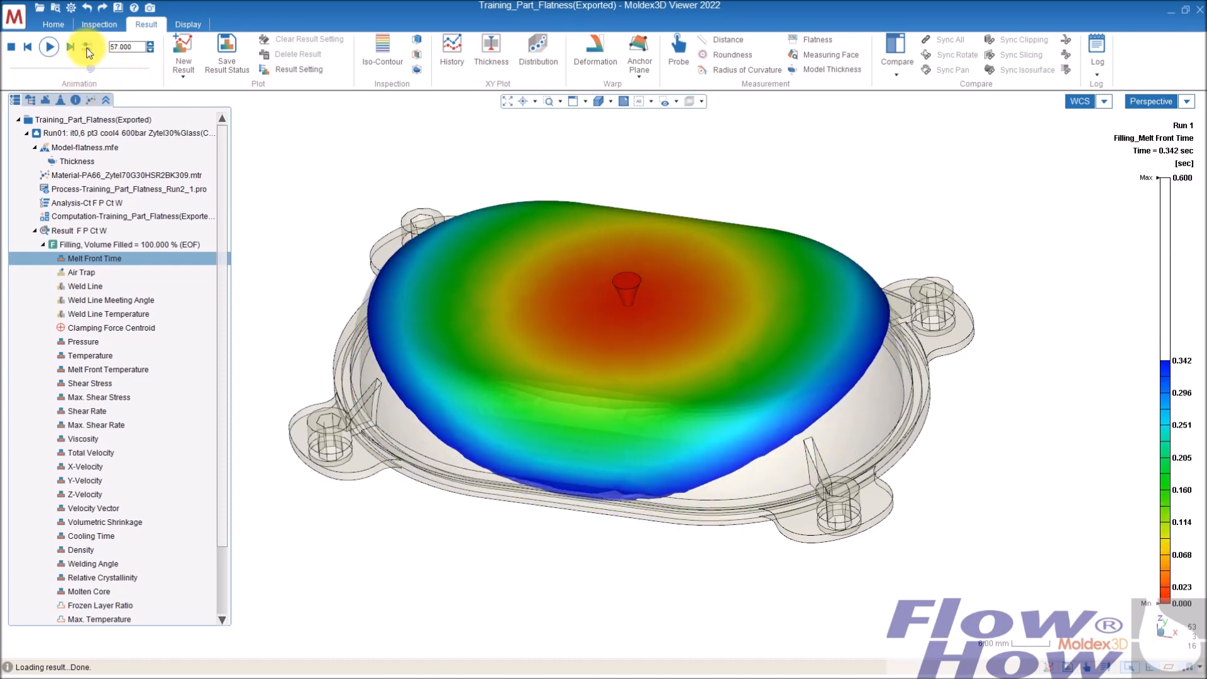
Step: Enable Single Color for the melt front animation's color legend, keeping blue with an orange front color
left_click(87, 49)
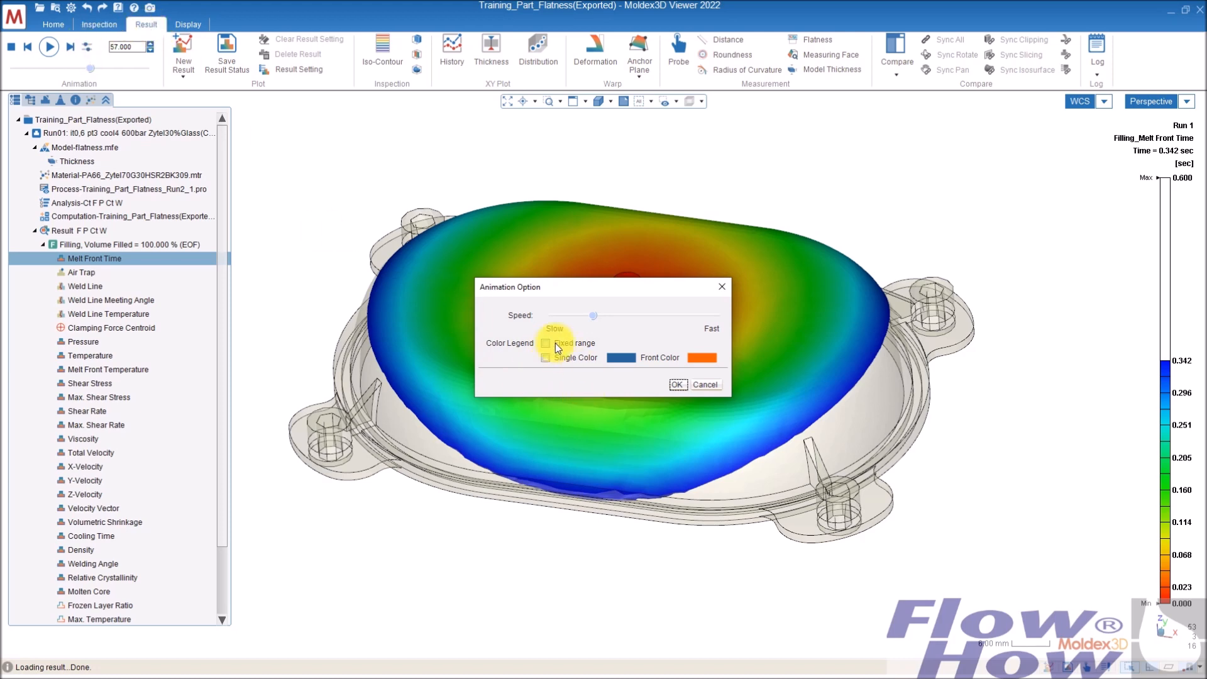
left_click(546, 358)
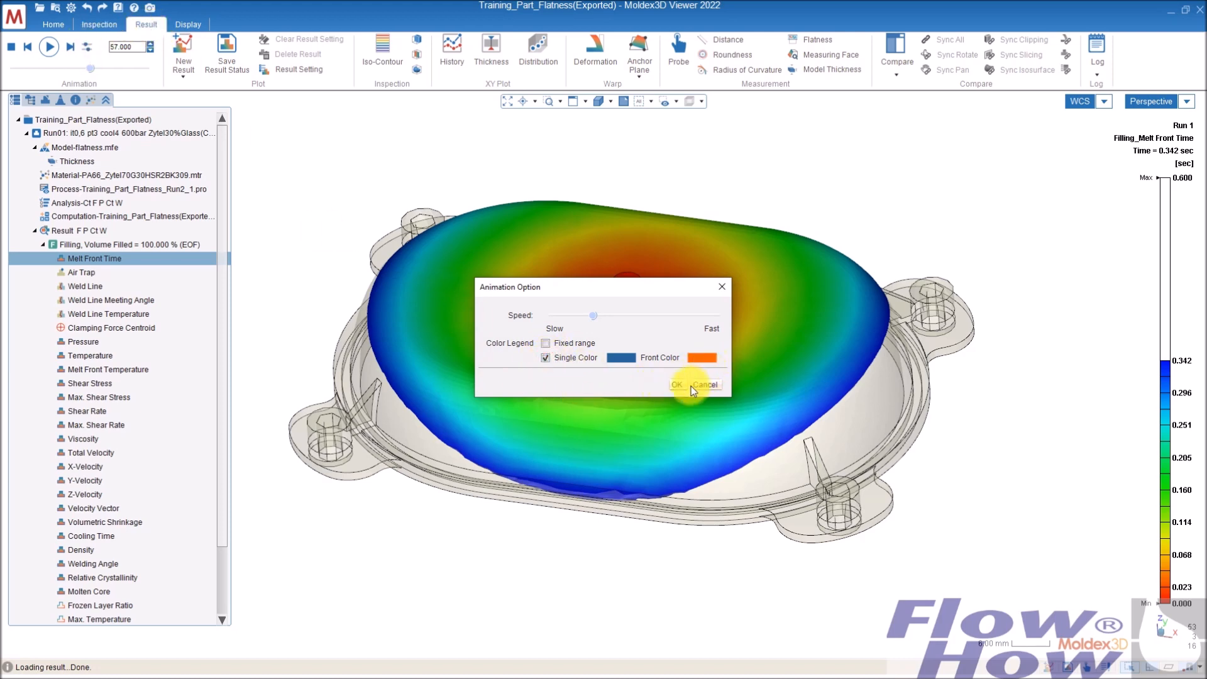
left_click(676, 384)
Step: Display the model without edge lines and turn the part over to view its underside
middle_click_drag(674, 386, 673, 189)
left_click(611, 101)
left_click(603, 149)
middle_click_drag(676, 290, 538, 216)
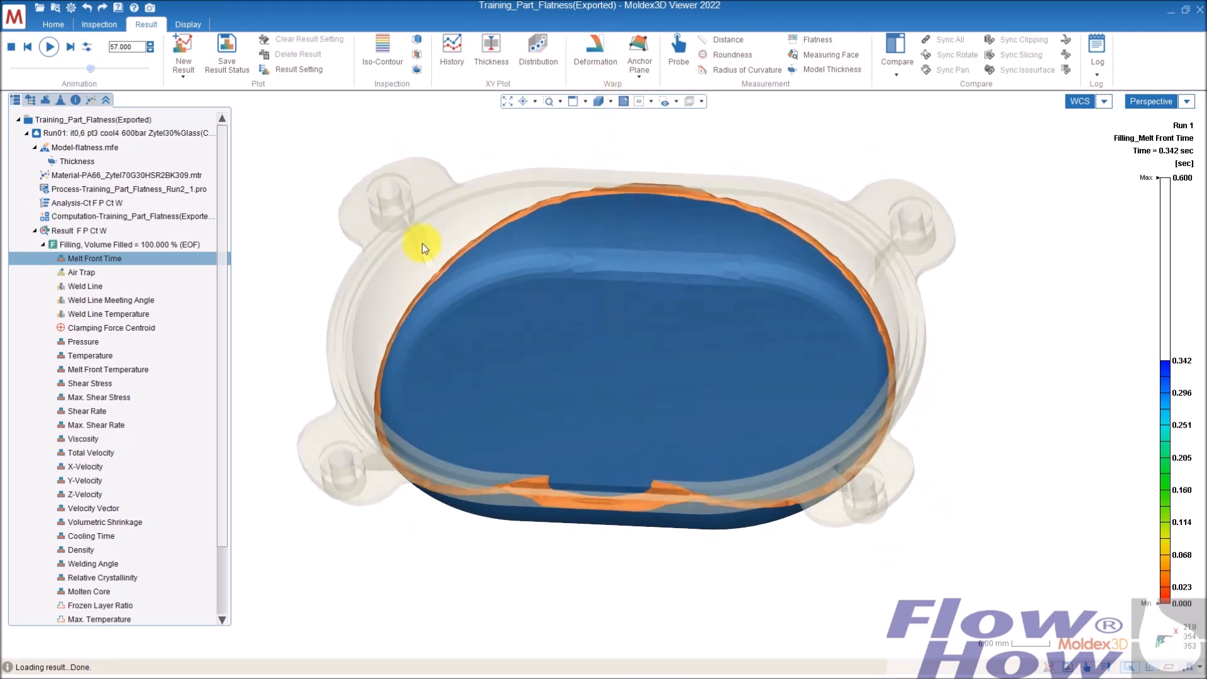
Step: Move the melt front animation to 77, play it and pause it
left_click_drag(91, 68, 118, 69)
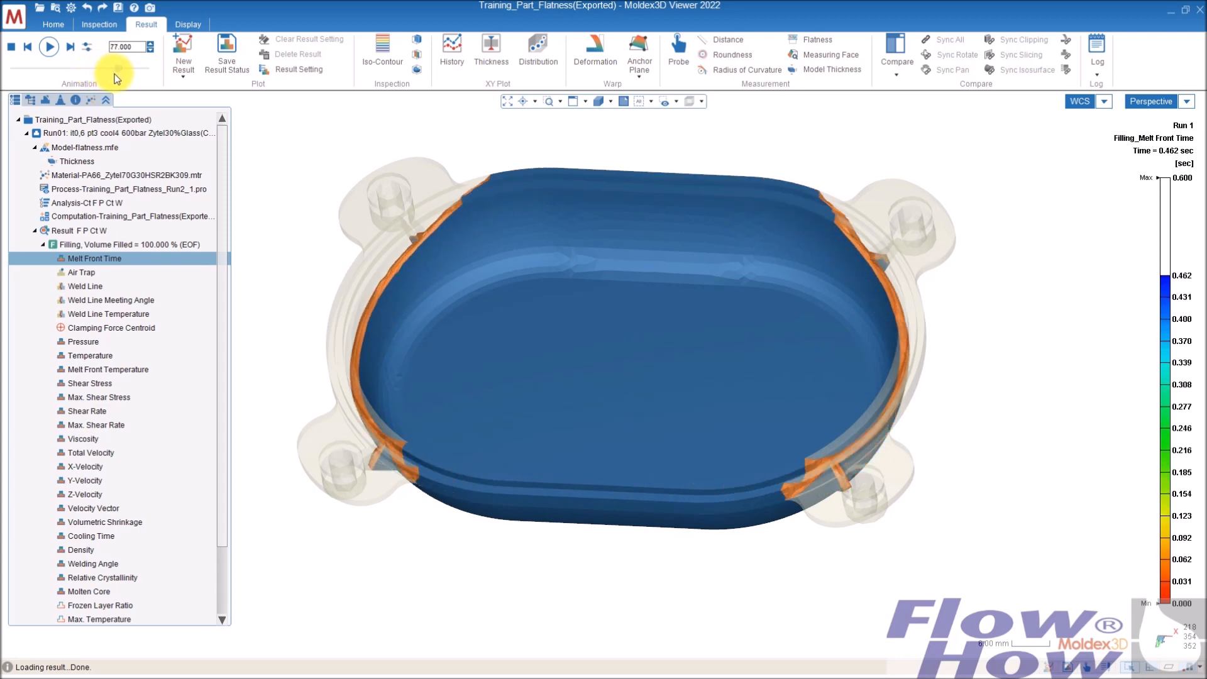
left_click(50, 48)
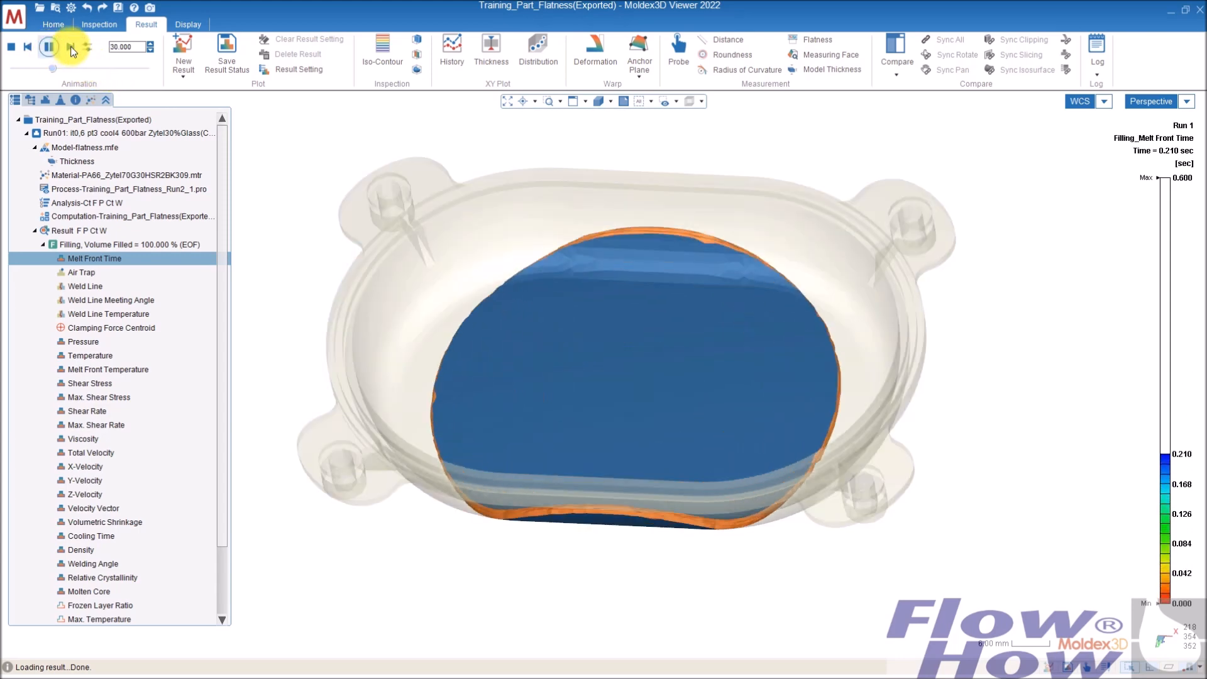
left_click(51, 47)
Step: Slow down the animation speed, replay the melt front animation and pause it partway through filling
left_click(87, 47)
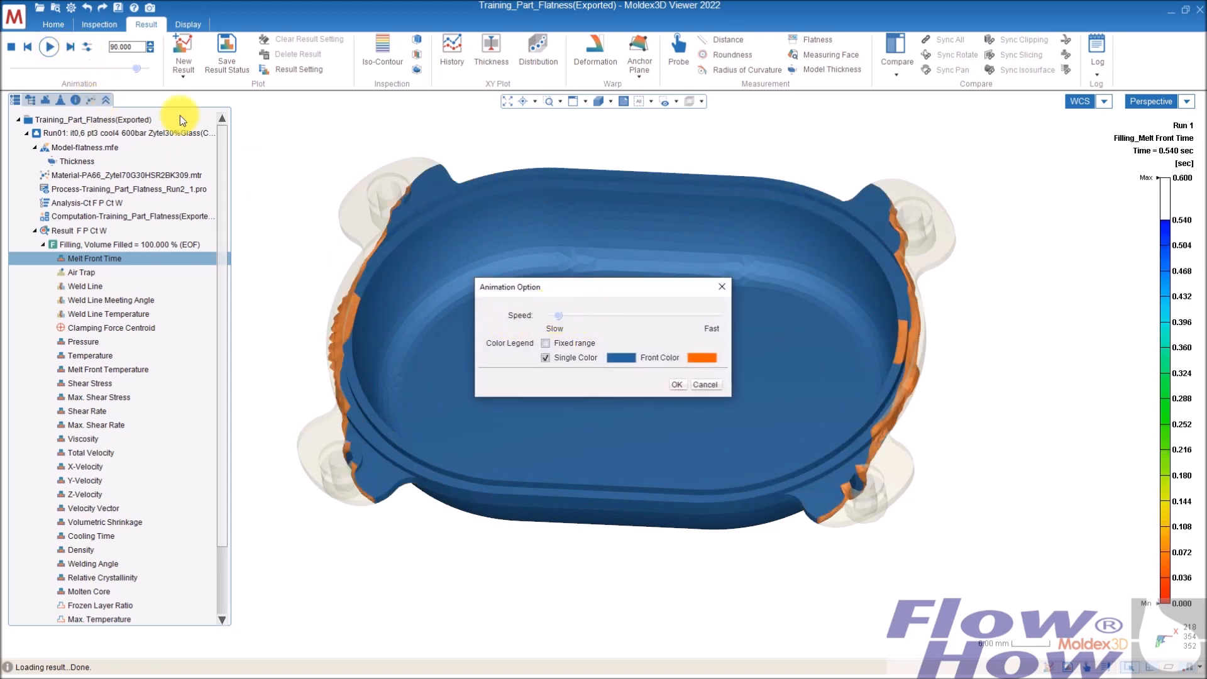
left_click(672, 384)
left_click(50, 46)
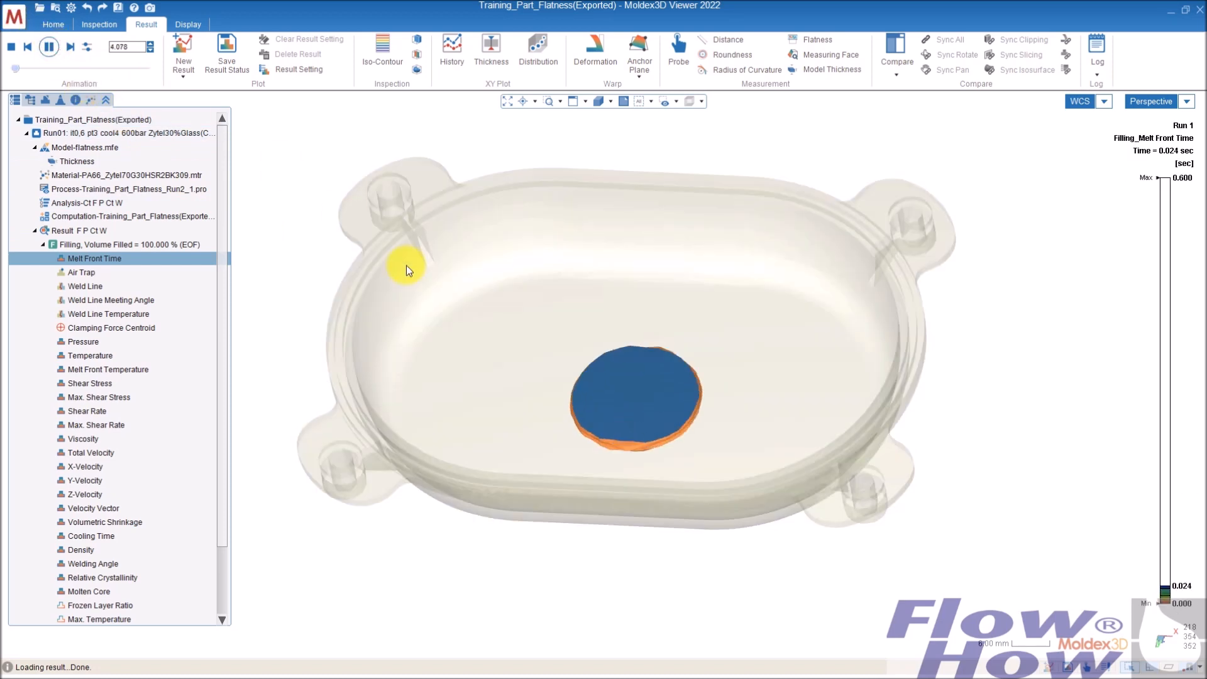
left_click(42, 49)
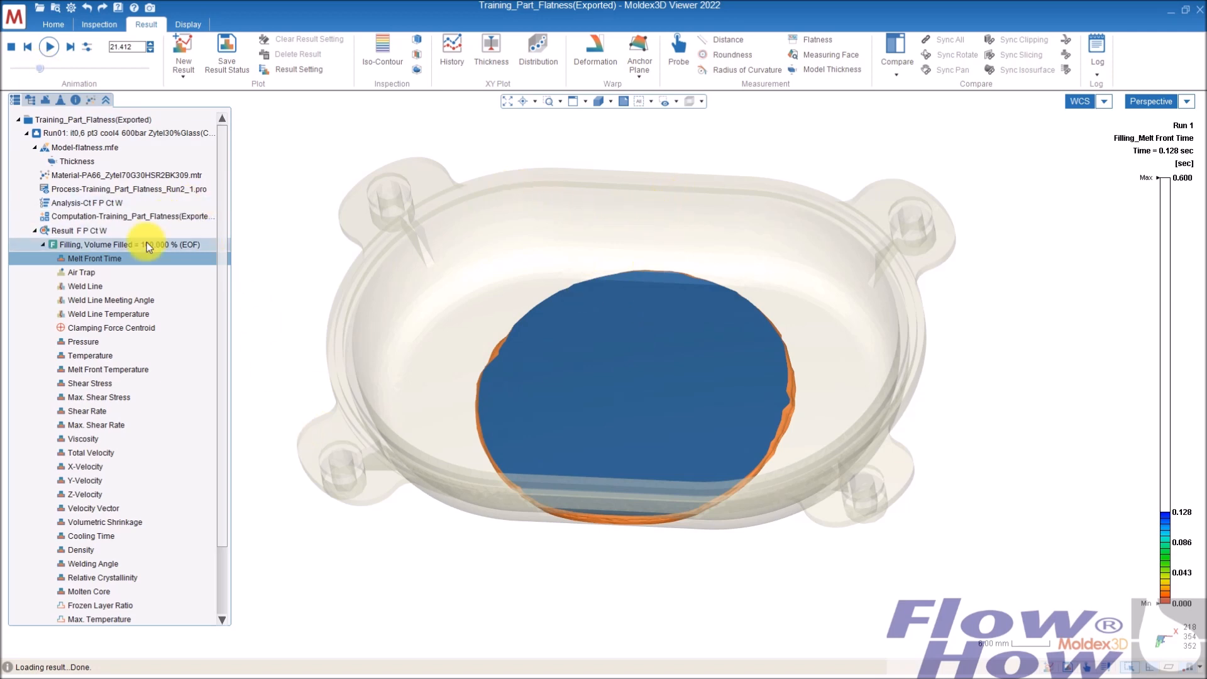
Step: Examine the Air Trap and Weld Line results of Filling on the part
left_click(80, 272)
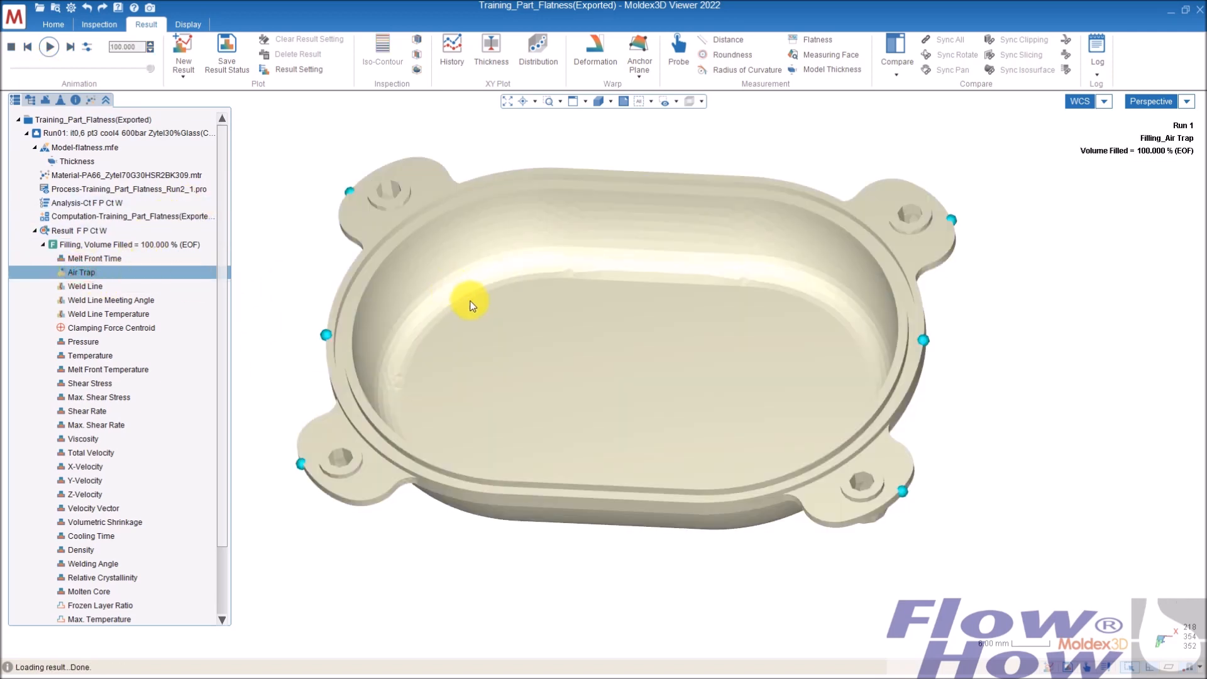
mouse_move(698, 277)
middle_mouse_down()
mouse_move(710, 378)
mouse_move(703, 294)
middle_mouse_up()
left_click(144, 288)
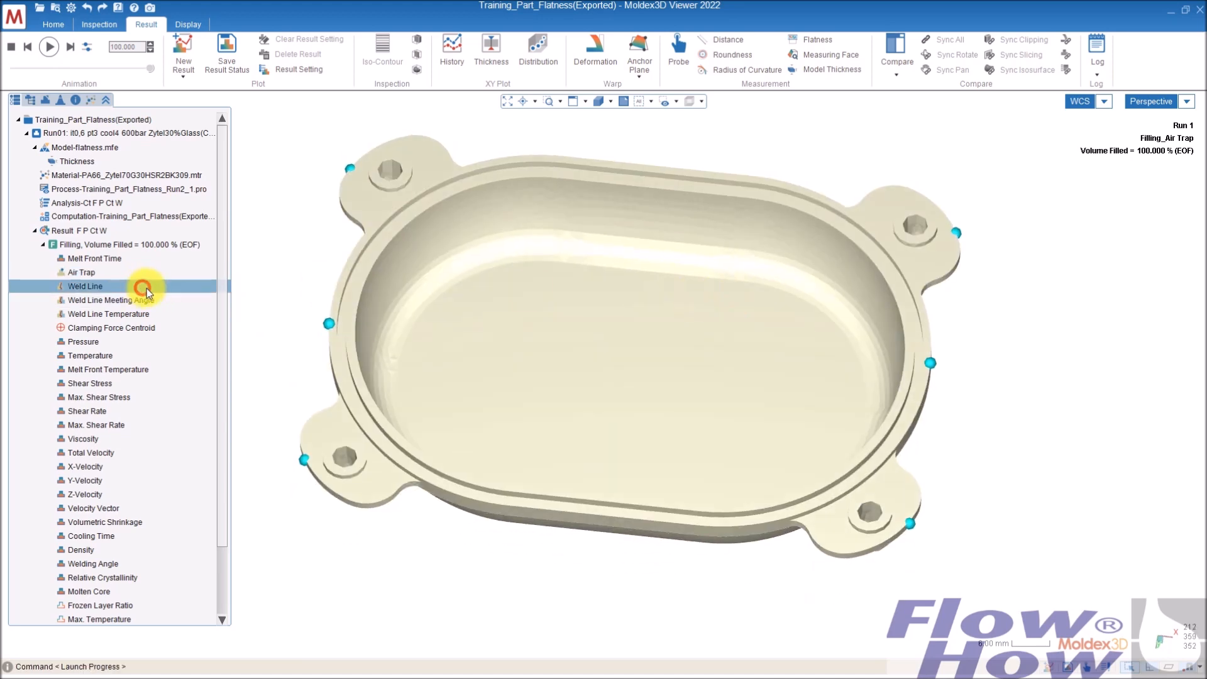
middle_click_drag(576, 244, 569, 352)
Step: Display the Temperature result of Filling and inspect it on the outer side of the part
left_click(82, 355)
middle_click_drag(635, 391, 644, 362)
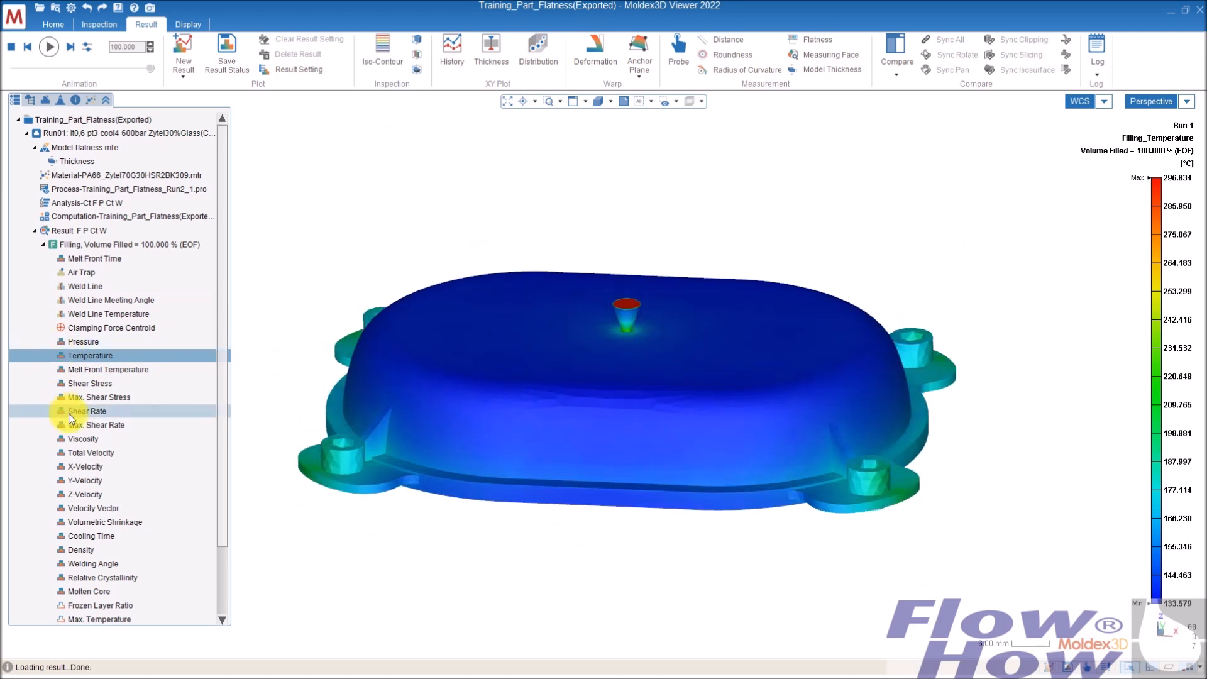
Step: Display the Shear Stress result of Filling and read its description and statistics in the Result Advisor
left_click(91, 385)
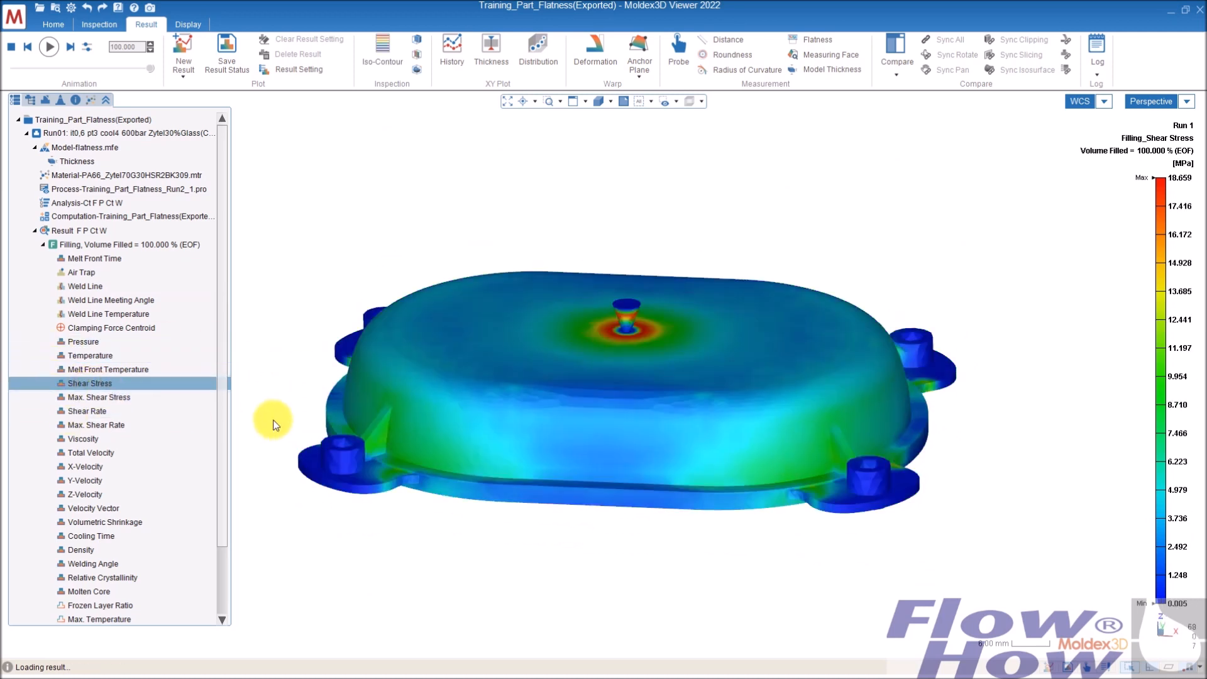
double_click(100, 384)
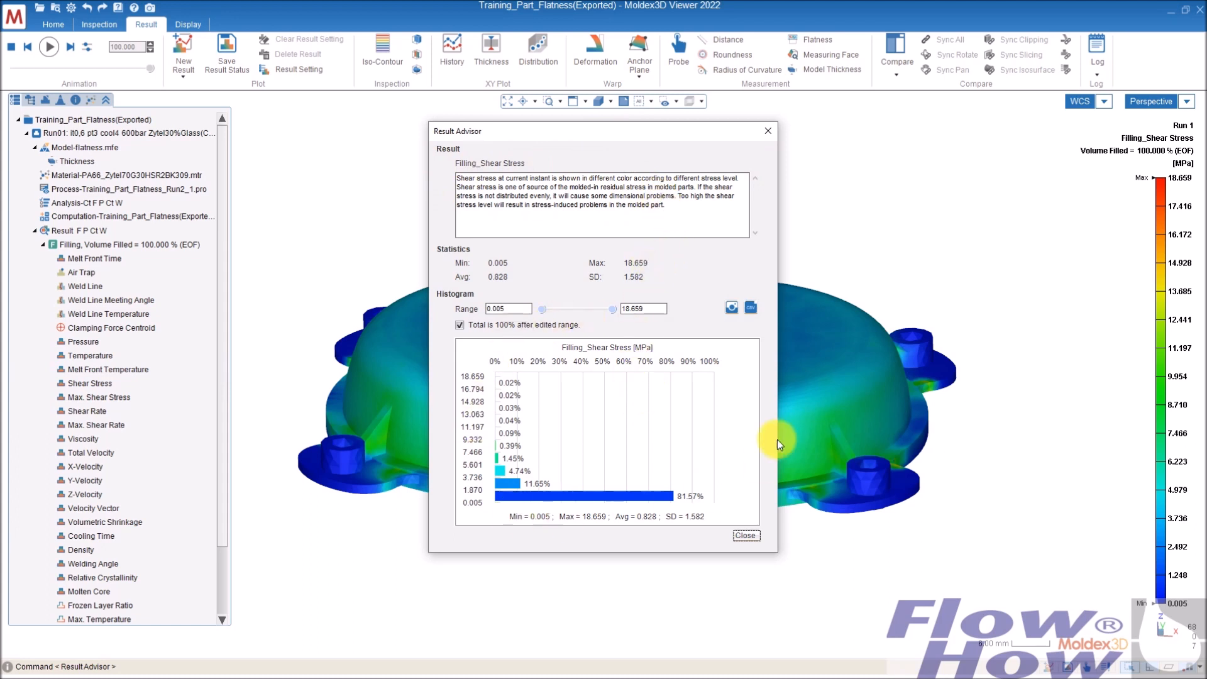
left_click(752, 535)
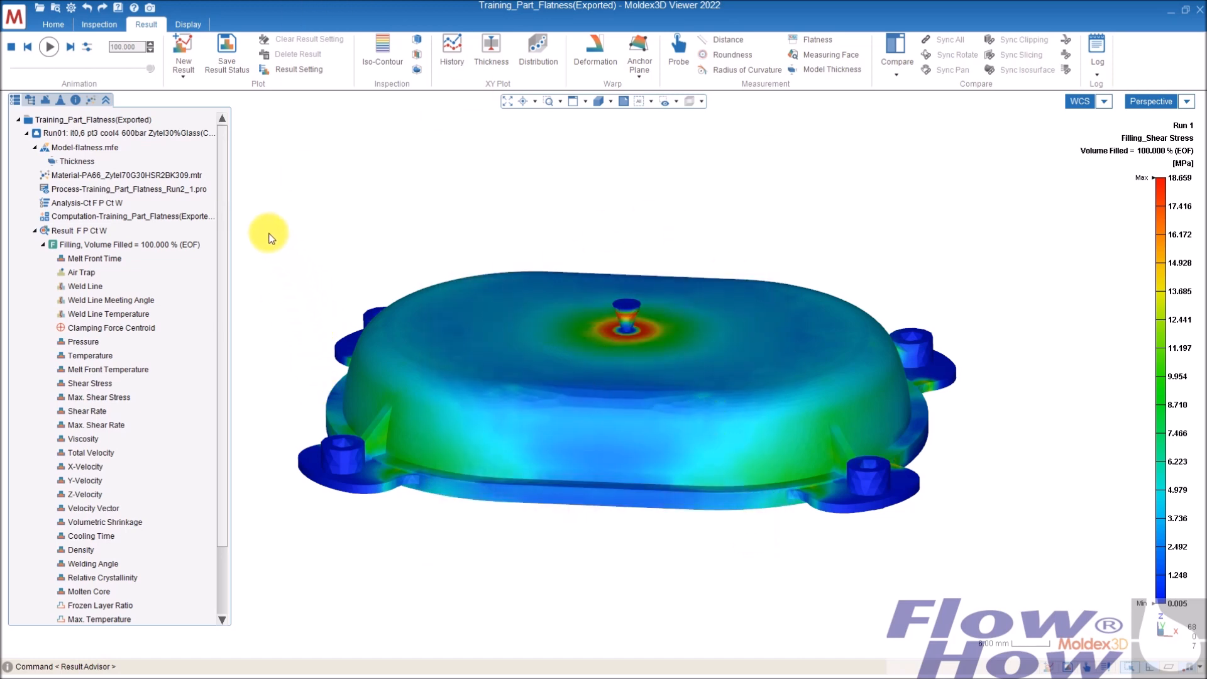
middle_click_drag(717, 344, 719, 339)
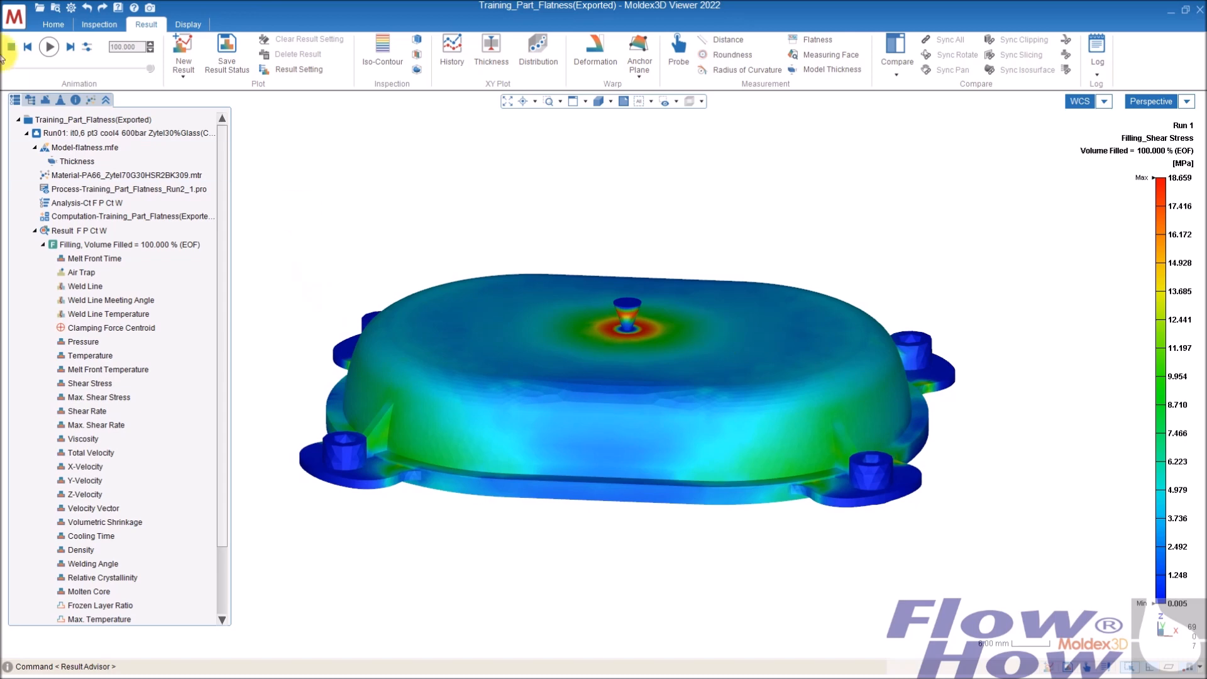
Step: Show the cooling channels around the part and hide them again
left_click(30, 100)
left_click(47, 145)
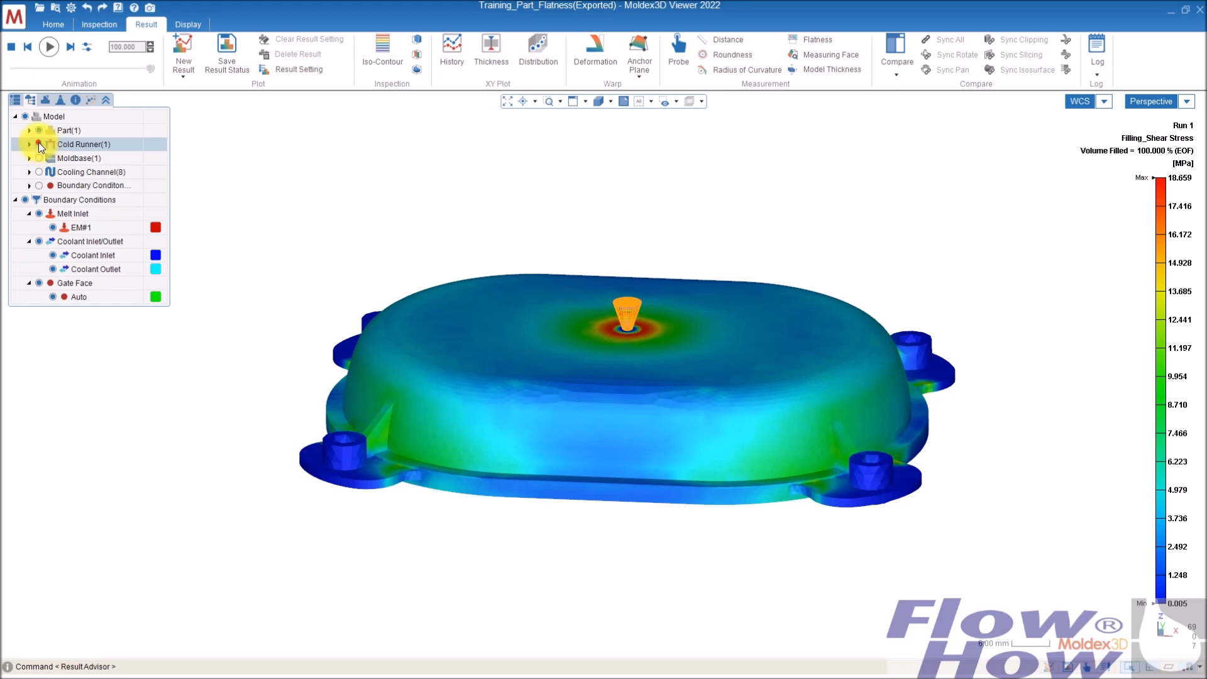
left_click(38, 171)
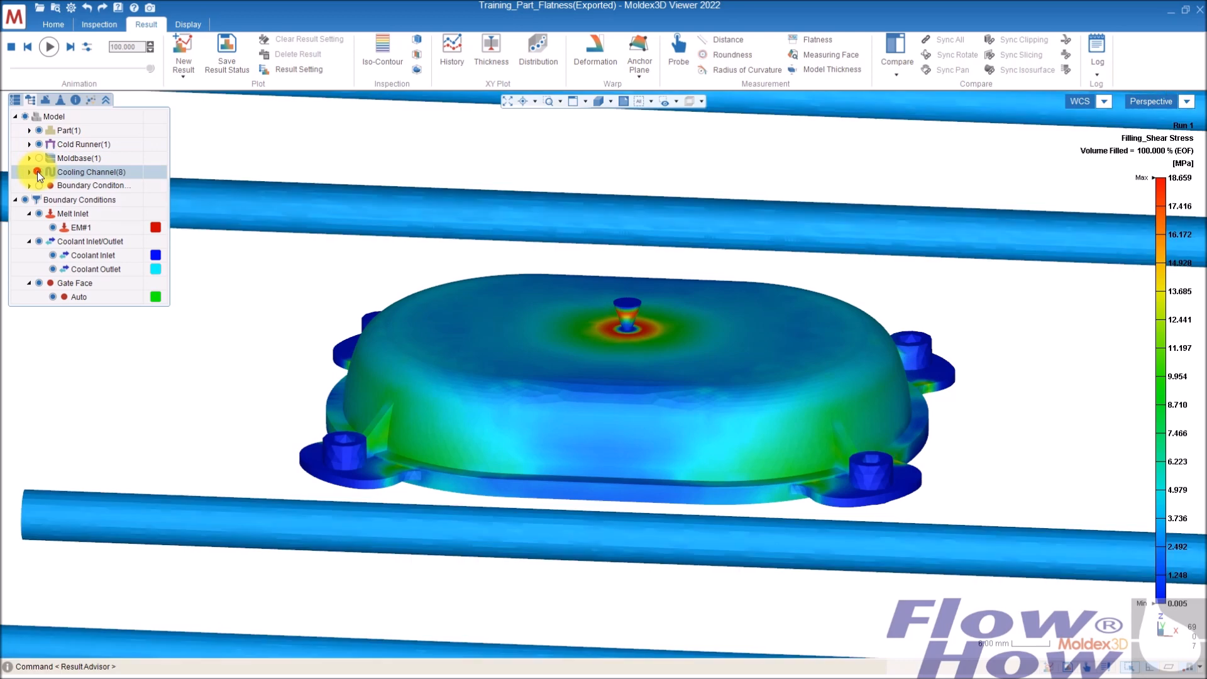
left_click(37, 171)
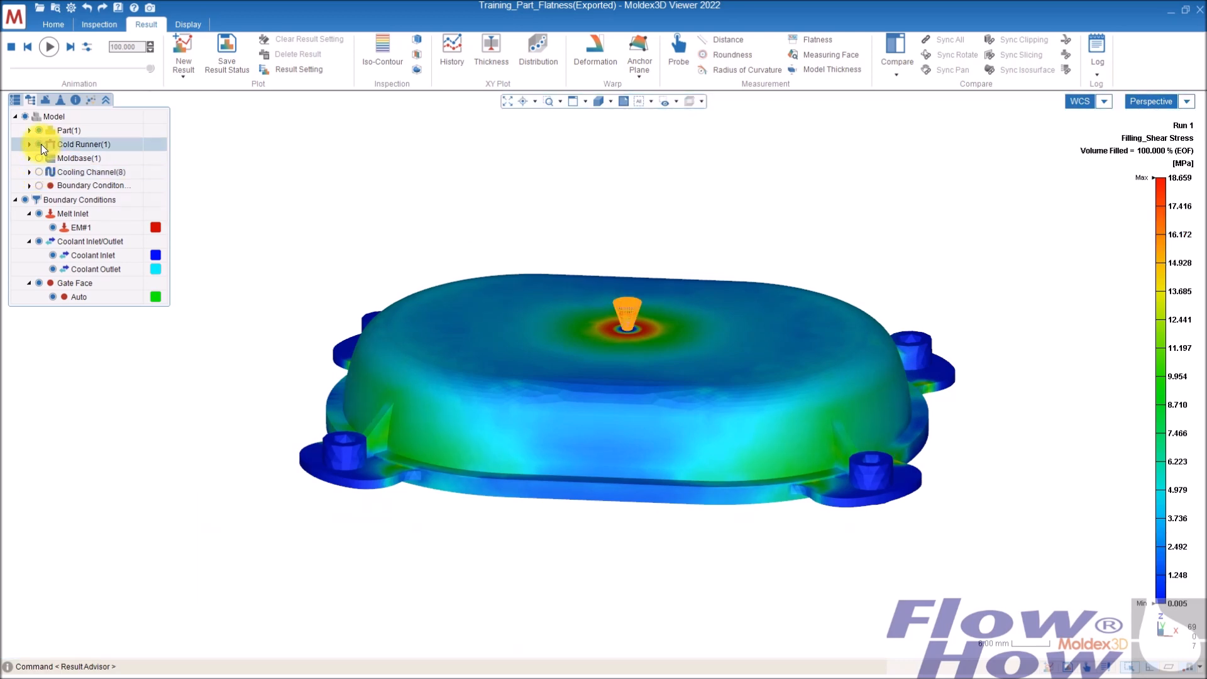
Step: Hide the cold runner and all boundary conditions in the model display
left_click(39, 144)
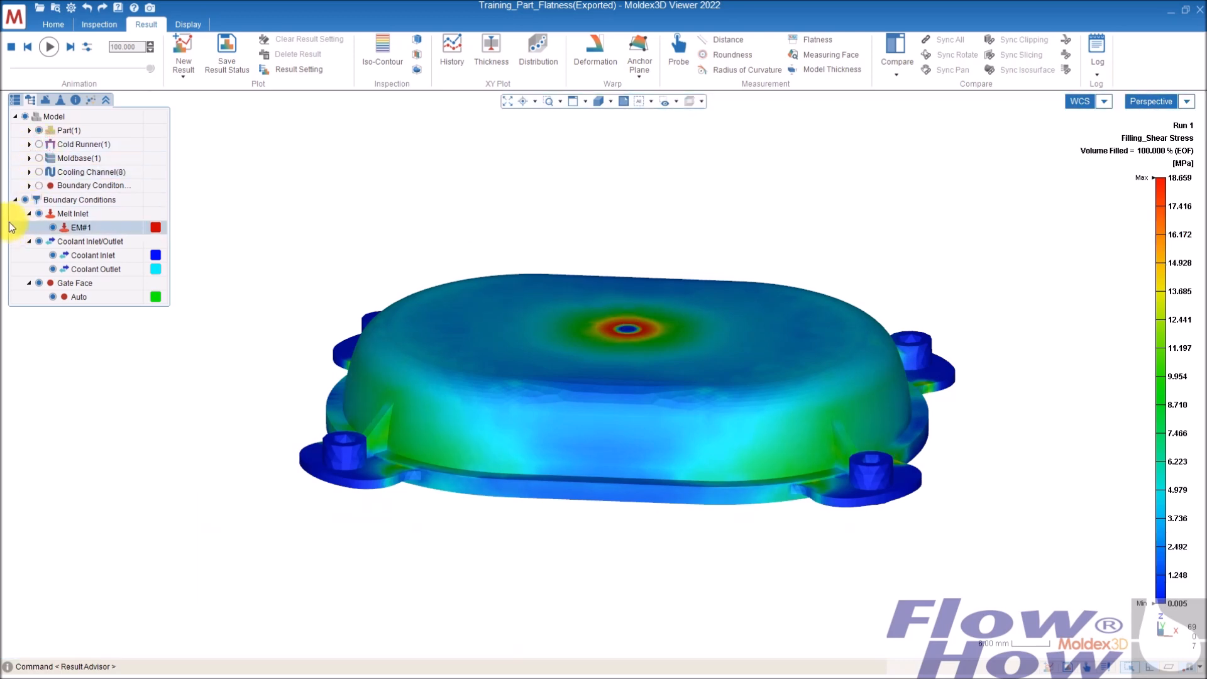
left_click(25, 199)
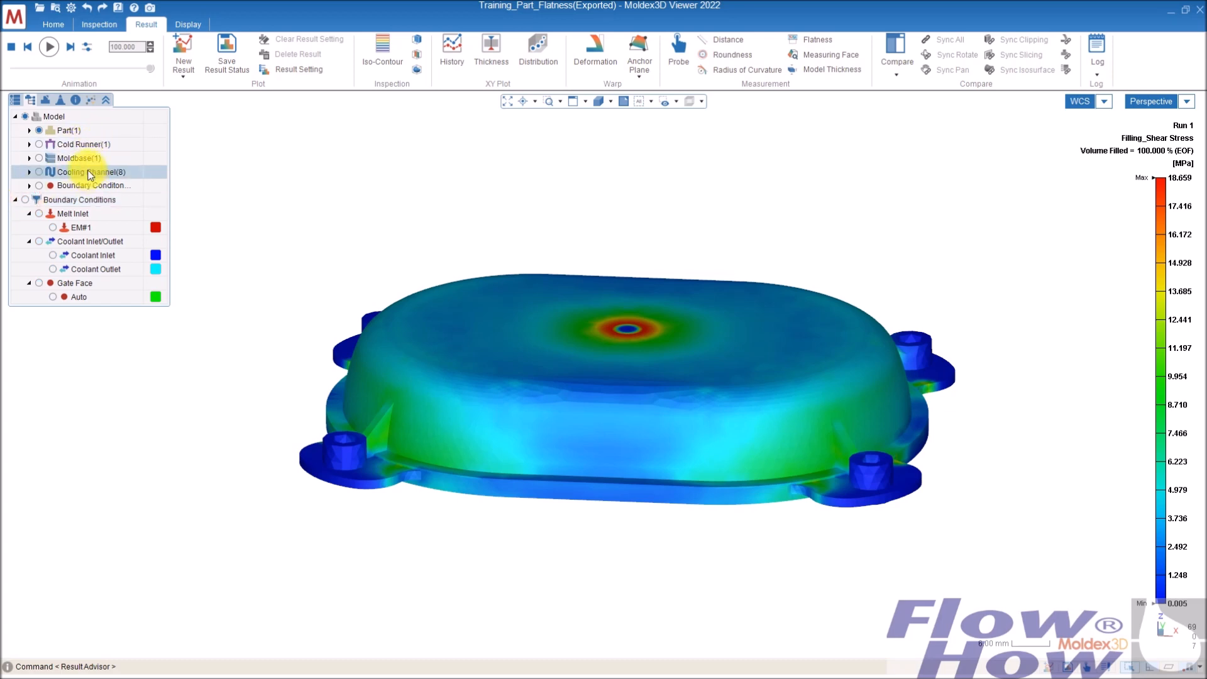
middle_click_drag(789, 315, 744, 350)
scroll(723, 322, "down", 3)
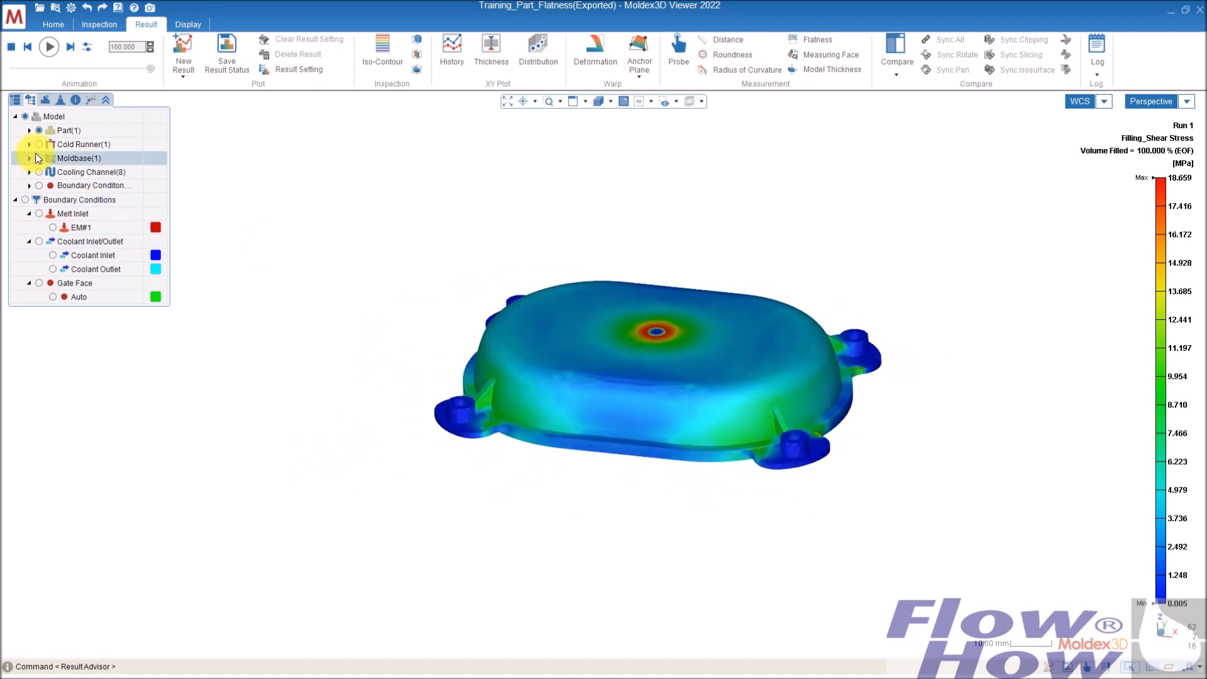
Step: Return to the list of run results and examine the Shear Stress distribution on the part without its runner
left_click(15, 99)
middle_click_drag(795, 334, 742, 318)
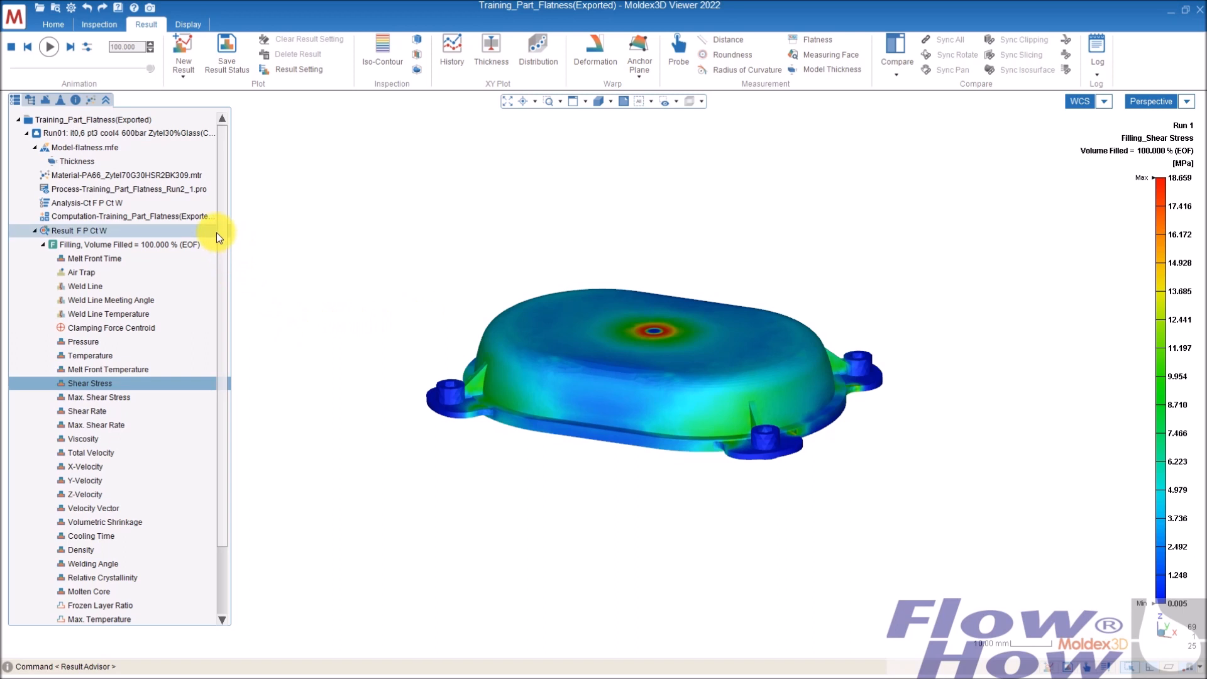
scroll(221, 252, "down", 1)
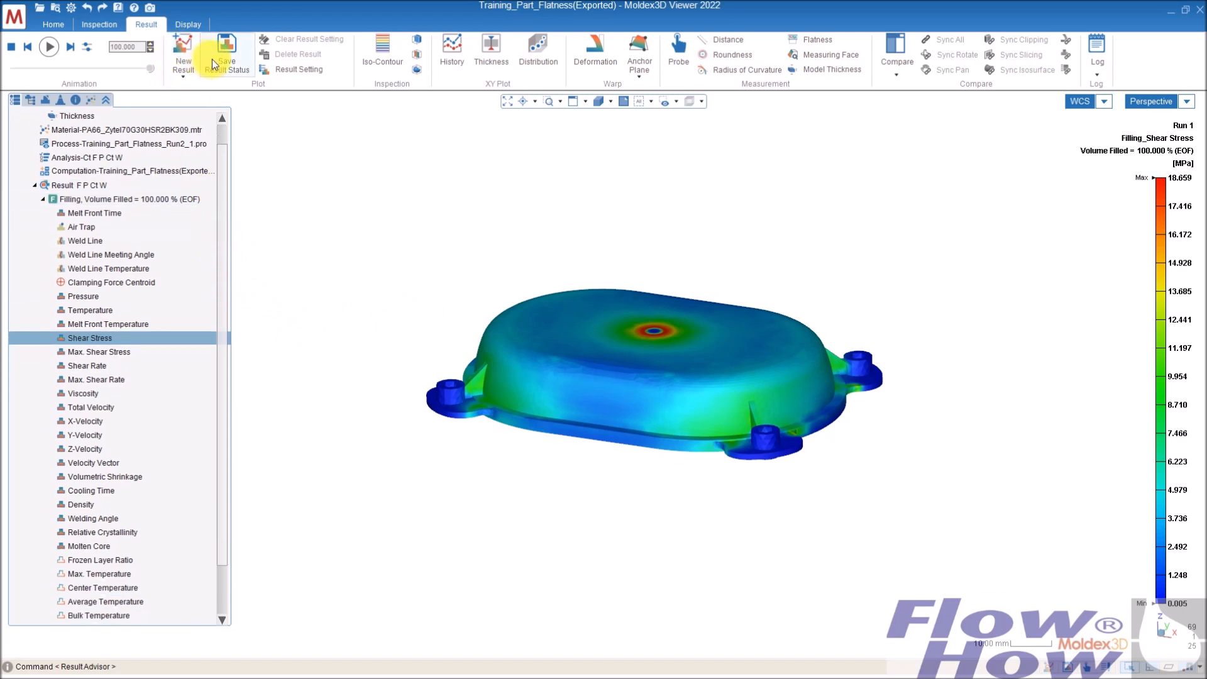
middle_click_drag(599, 325, 641, 355)
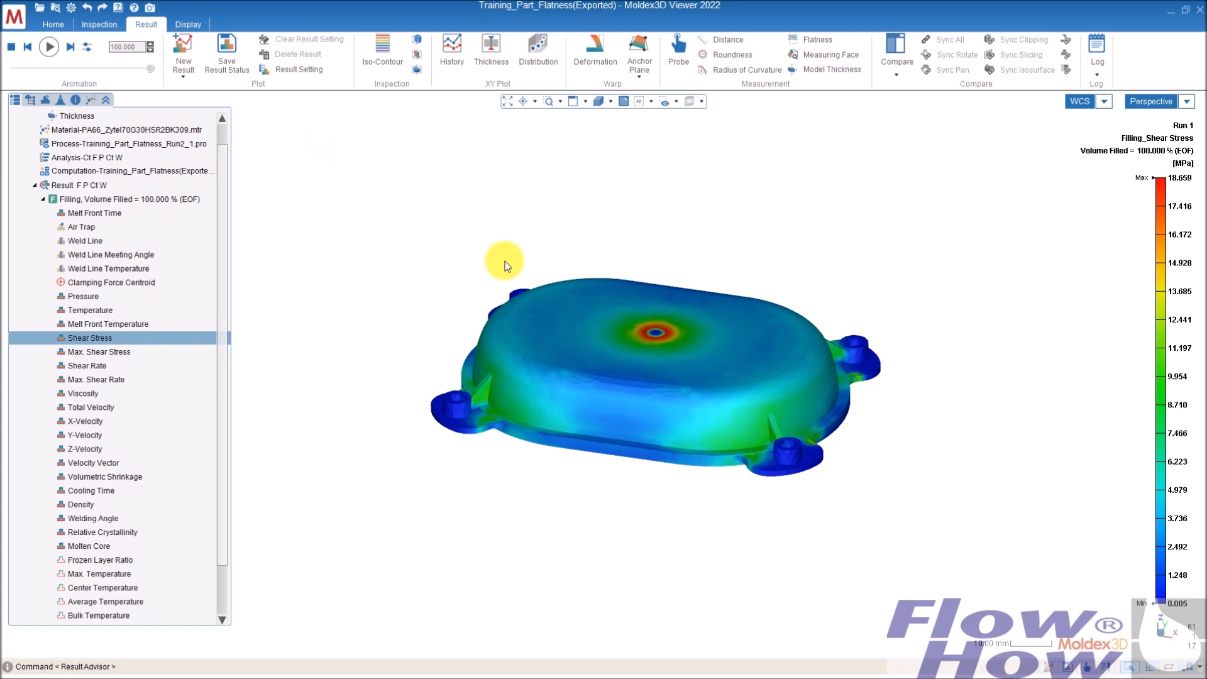
scroll(506, 264, "up", 2)
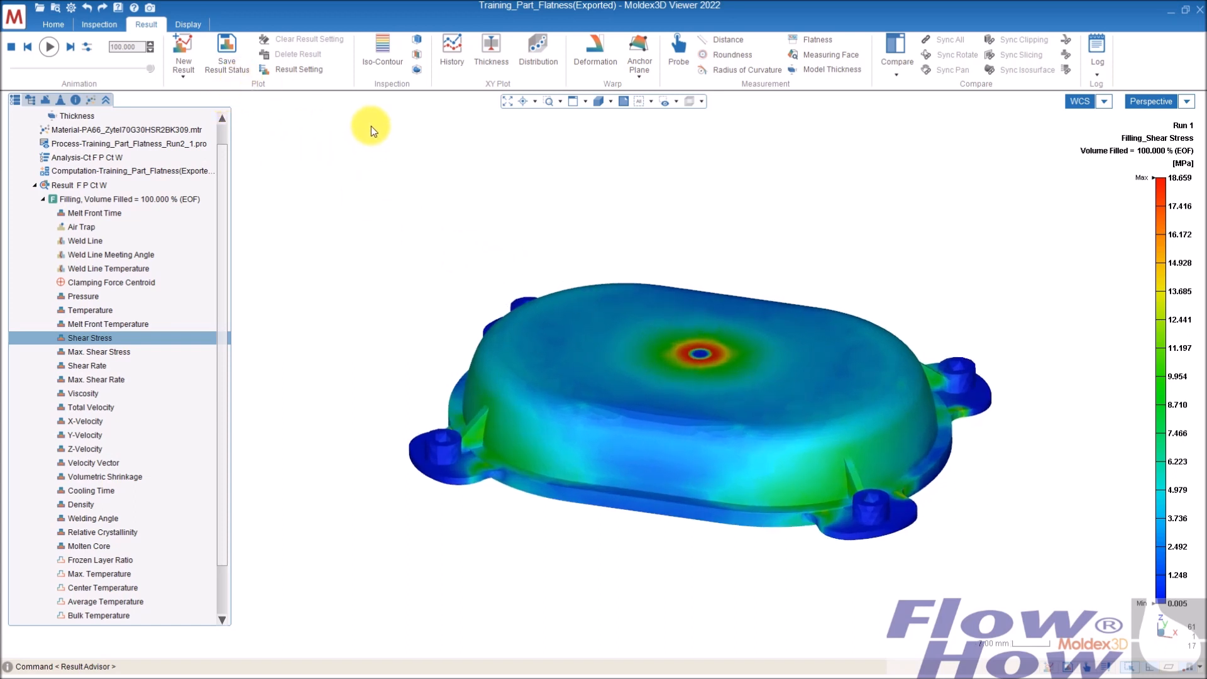
mouse_move(605, 385)
middle_mouse_down()
mouse_move(614, 353)
mouse_move(607, 385)
middle_mouse_up()
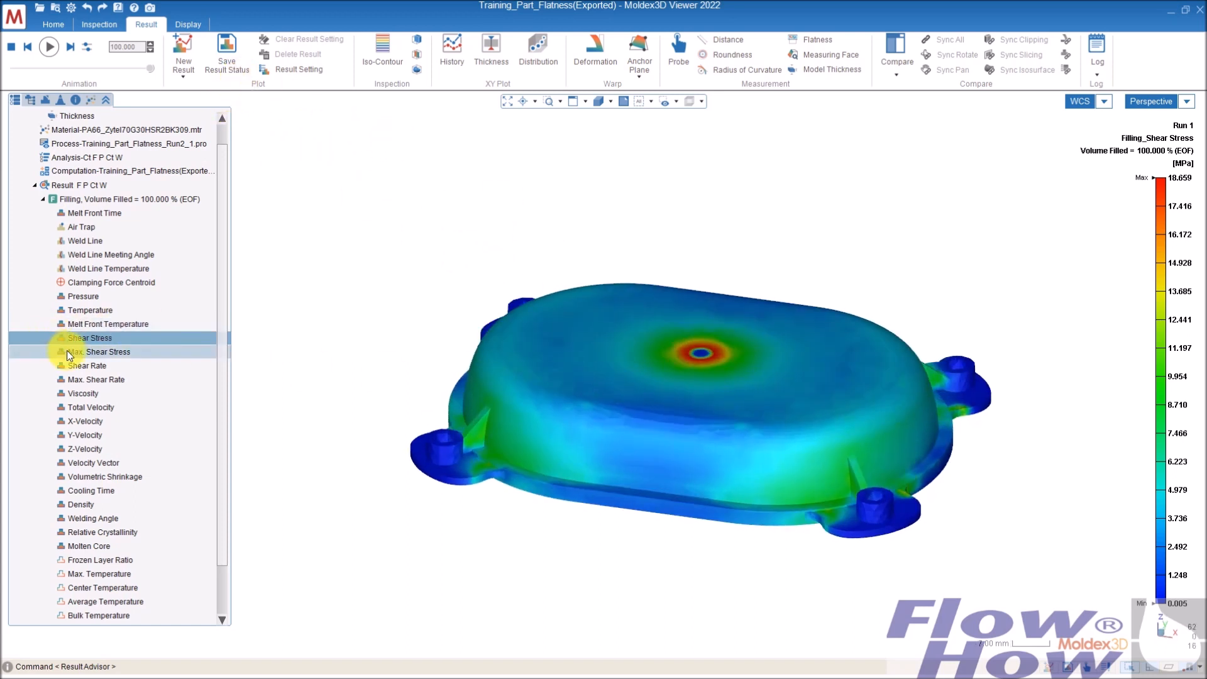
Step: Display the Temperature result of Filling on the part
left_click(85, 311)
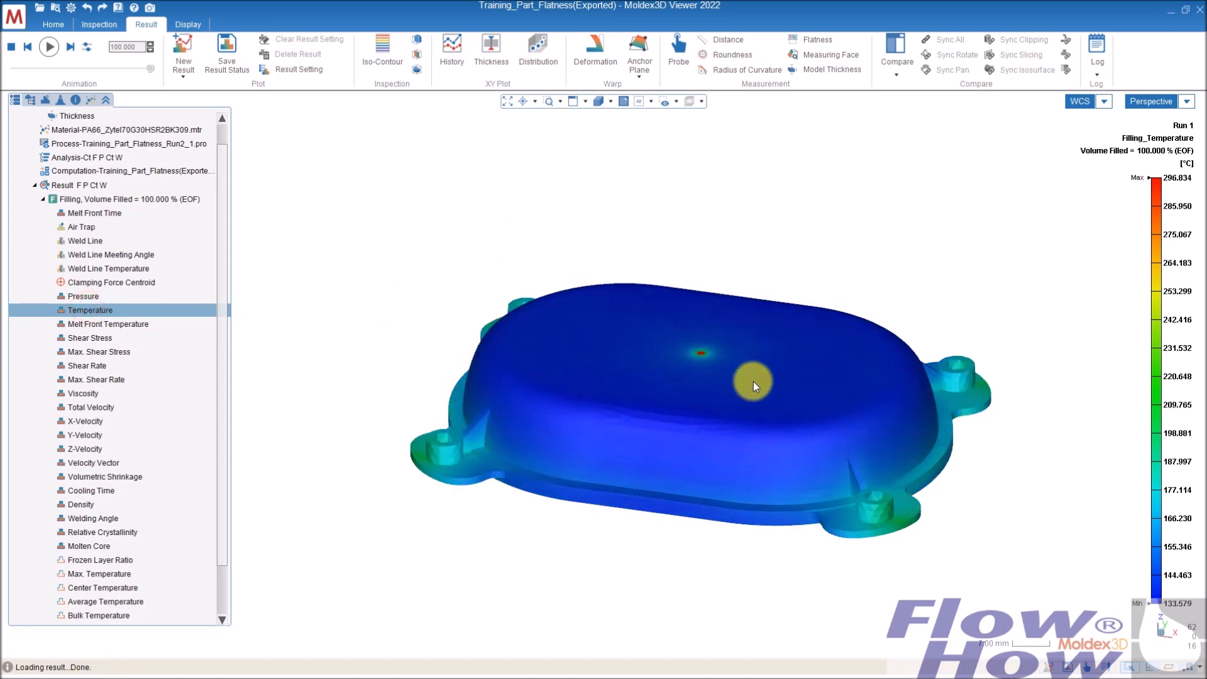
mouse_move(857, 361)
middle_mouse_down()
mouse_move(795, 367)
mouse_move(836, 361)
middle_mouse_up()
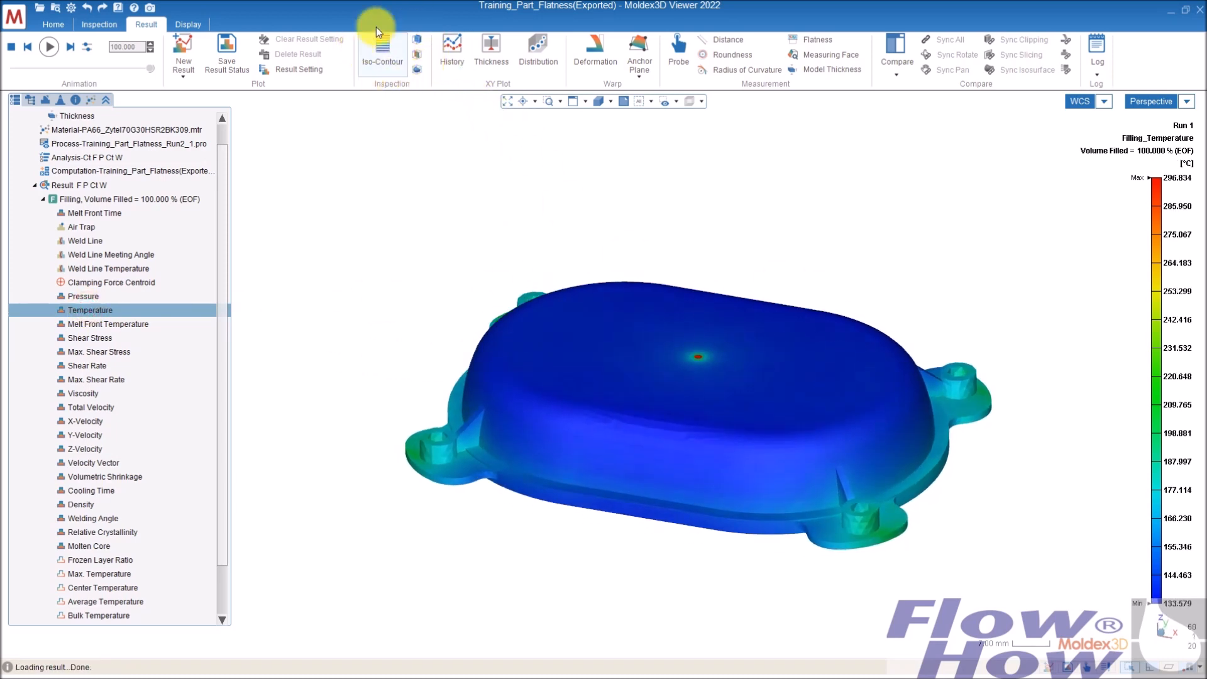
left_click(100, 25)
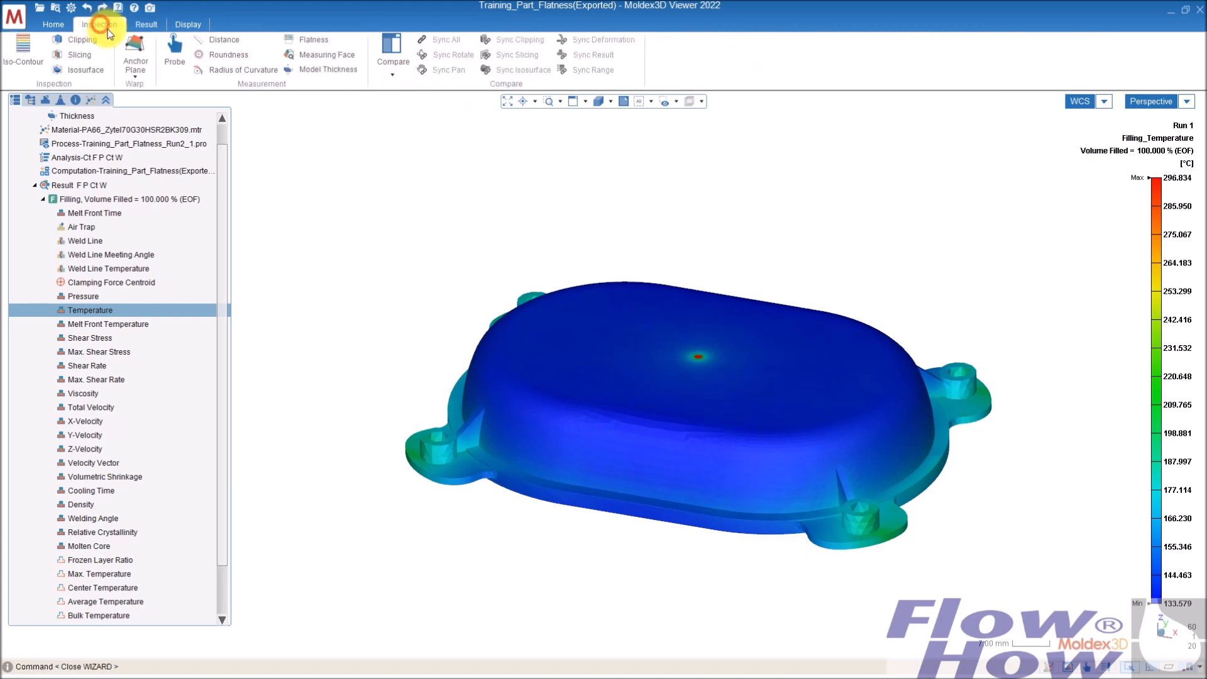
left_click(141, 25)
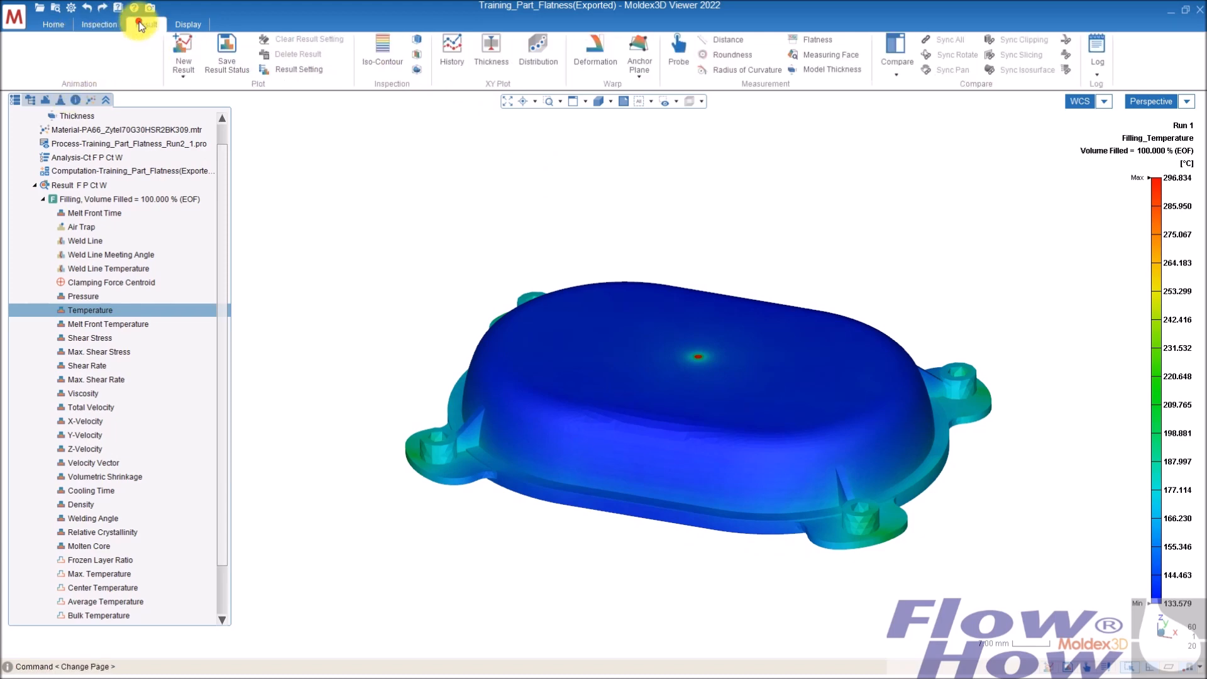
Step: Clip the Temperature result with a YZ plane and move the plane to about 36%
left_click(416, 41)
middle_click_drag(766, 396, 803, 334)
middle_click_drag(720, 393, 724, 384)
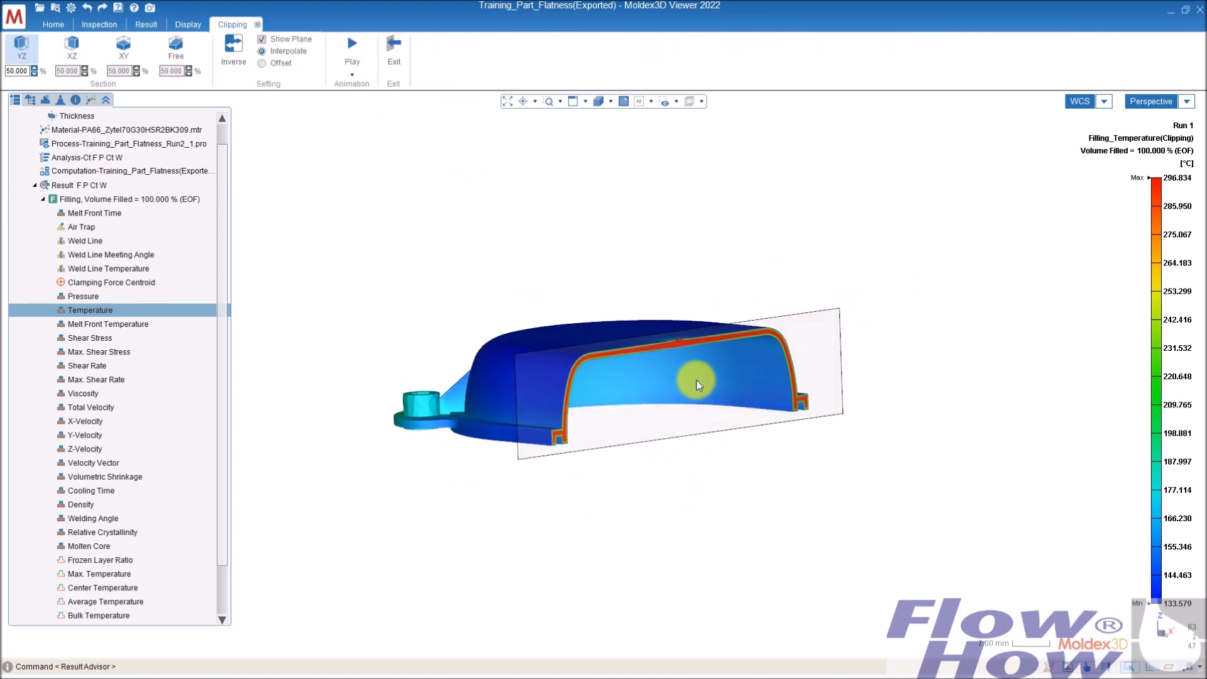
mouse_move(719, 386)
left_mouse_down()
mouse_move(685, 381)
mouse_move(779, 381)
mouse_move(737, 378)
left_mouse_up()
Step: Set the maximum of the temperature color scale to 260 °C and inspect the clipped wall up close
mouse_move(1153, 179)
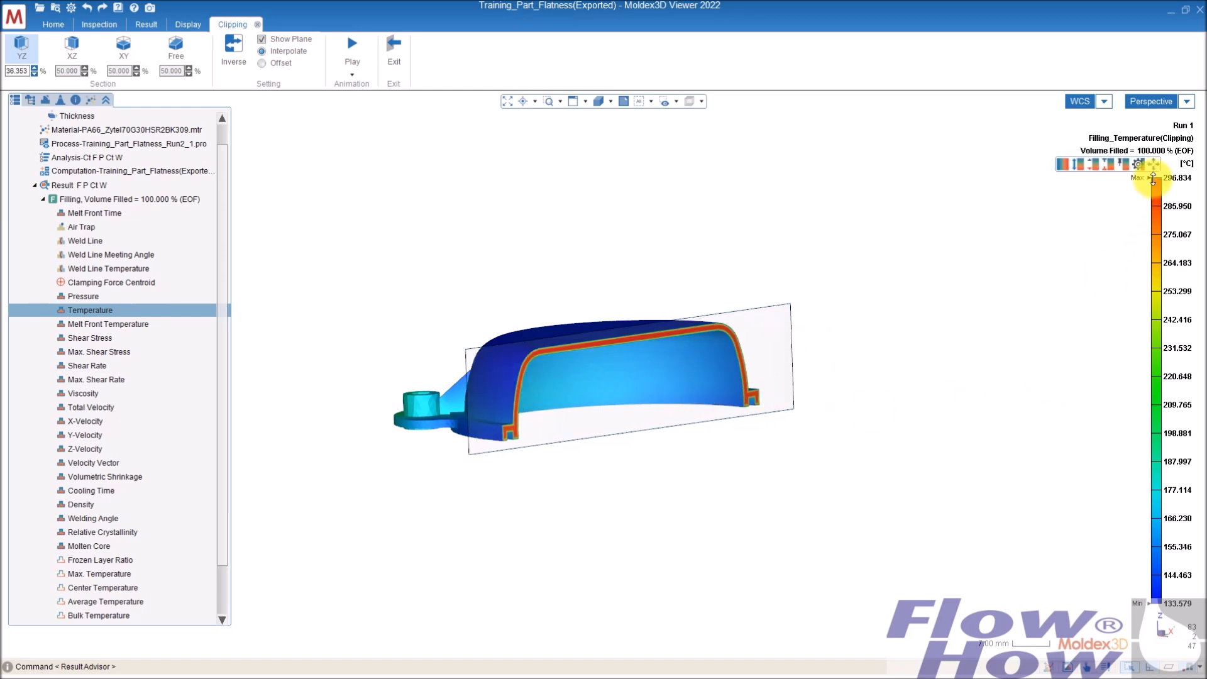
mouse_move(1148, 177)
left_mouse_down()
mouse_move(1151, 337)
mouse_move(1141, 166)
left_mouse_up()
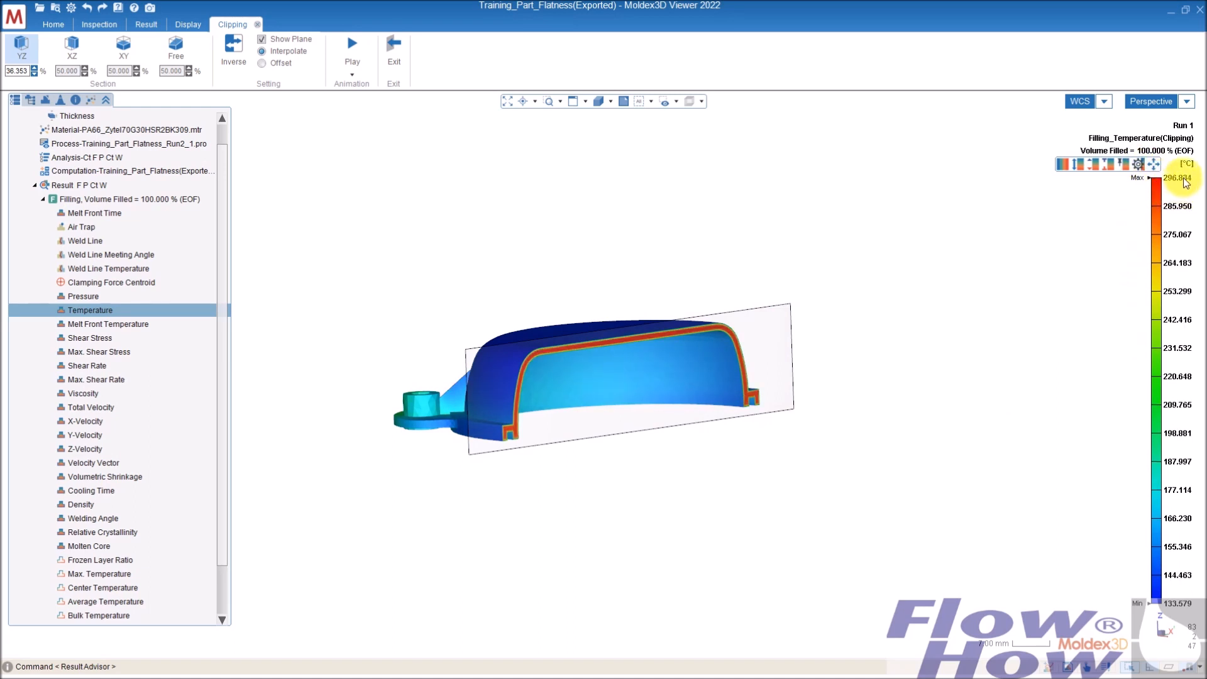
left_click(1185, 179)
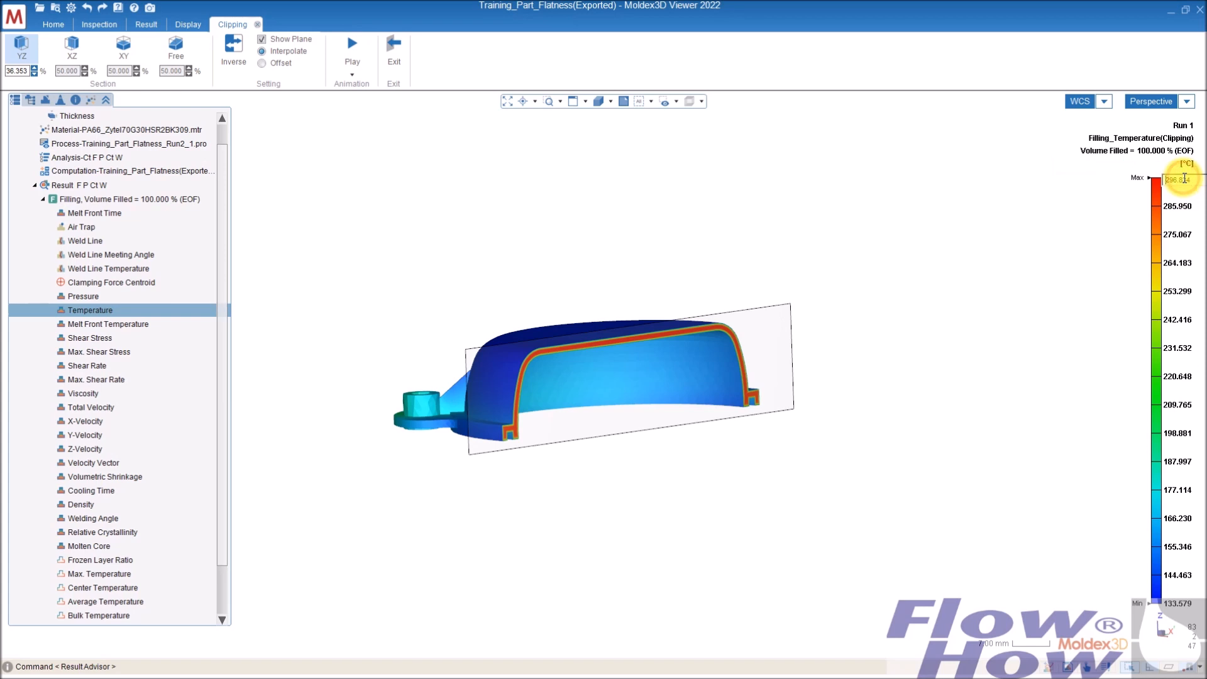
left_click_drag(1195, 183, 1139, 232)
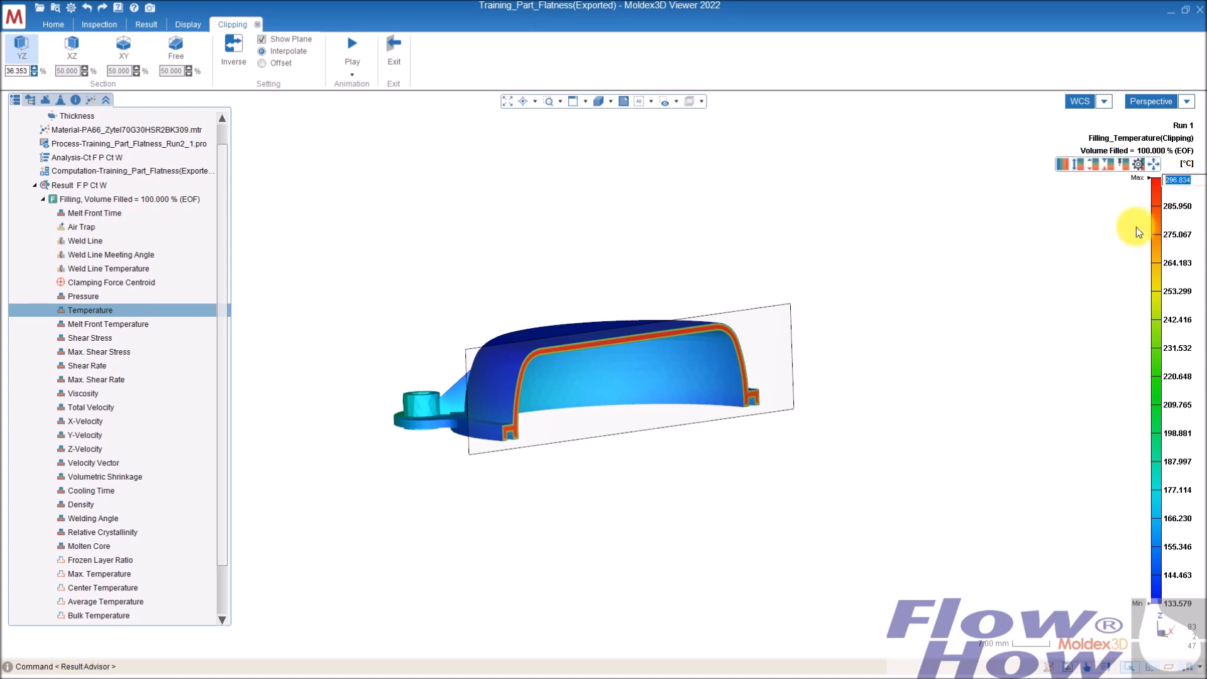
type("260")
key("Return")
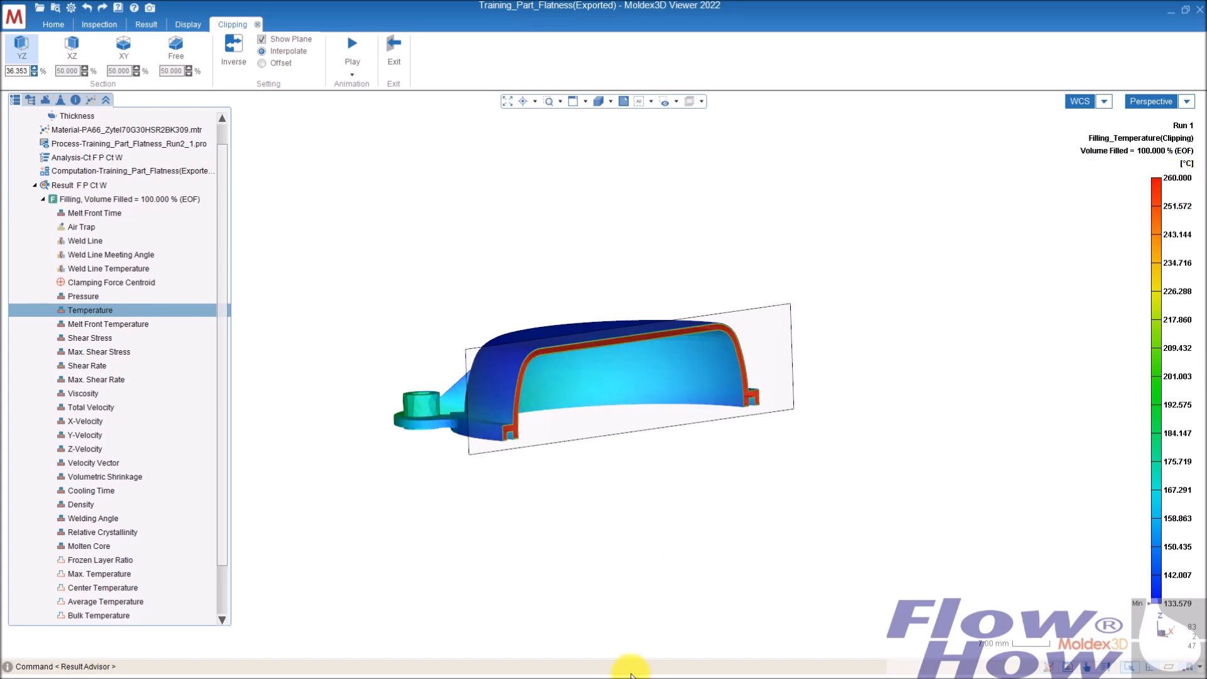
scroll(519, 385, "up", 3)
scroll(518, 380, "up", 3)
mouse_move(695, 432)
right_mouse_down()
mouse_move(503, 399)
mouse_move(681, 454)
mouse_move(845, 431)
right_mouse_up()
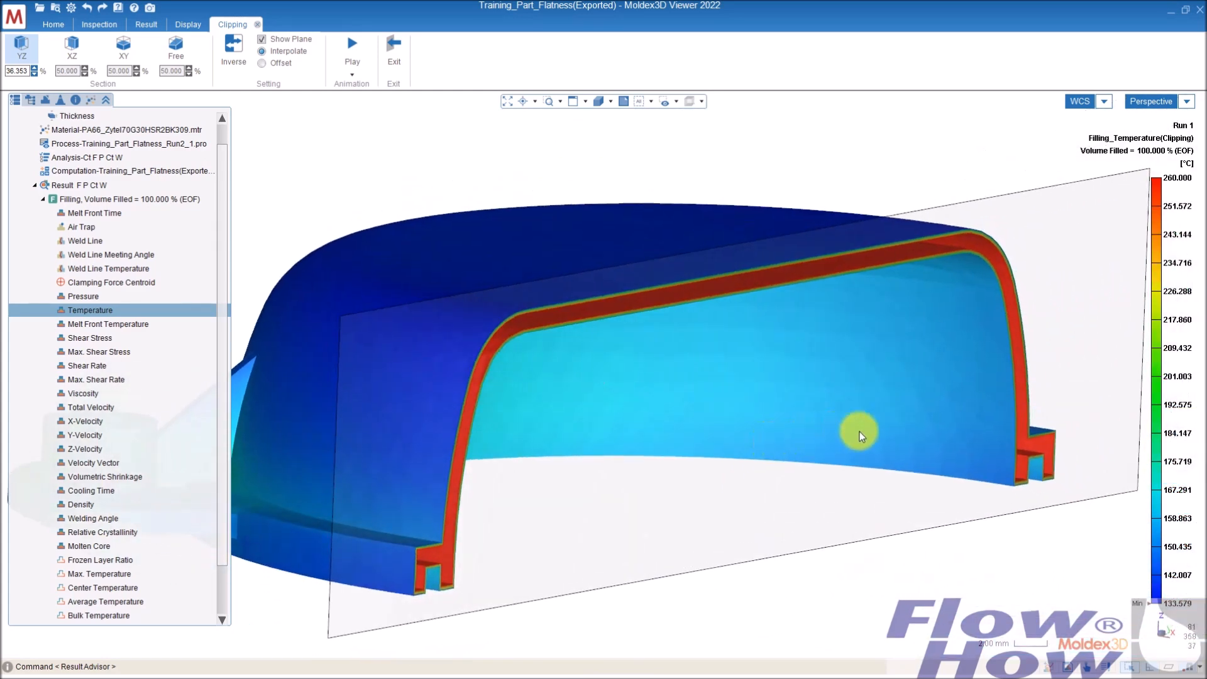
Step: Reset the display range of the temperature color scale
mouse_move(1151, 221)
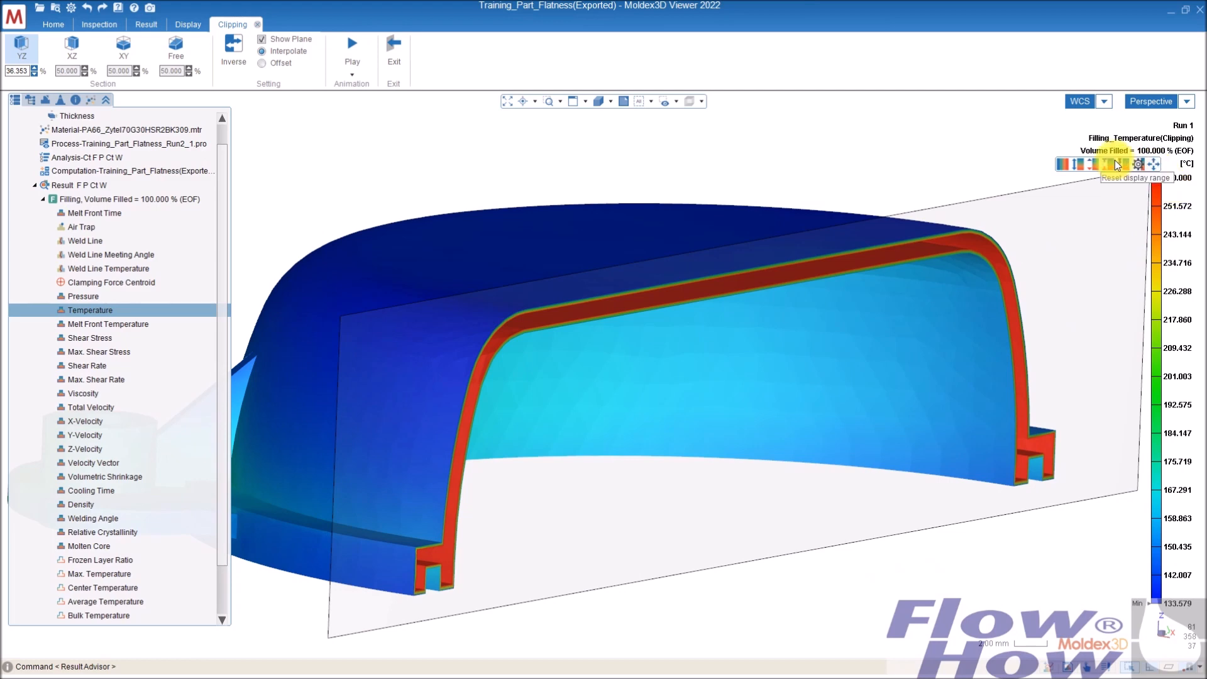
left_click(1117, 165)
scroll(900, 332, "down", 3)
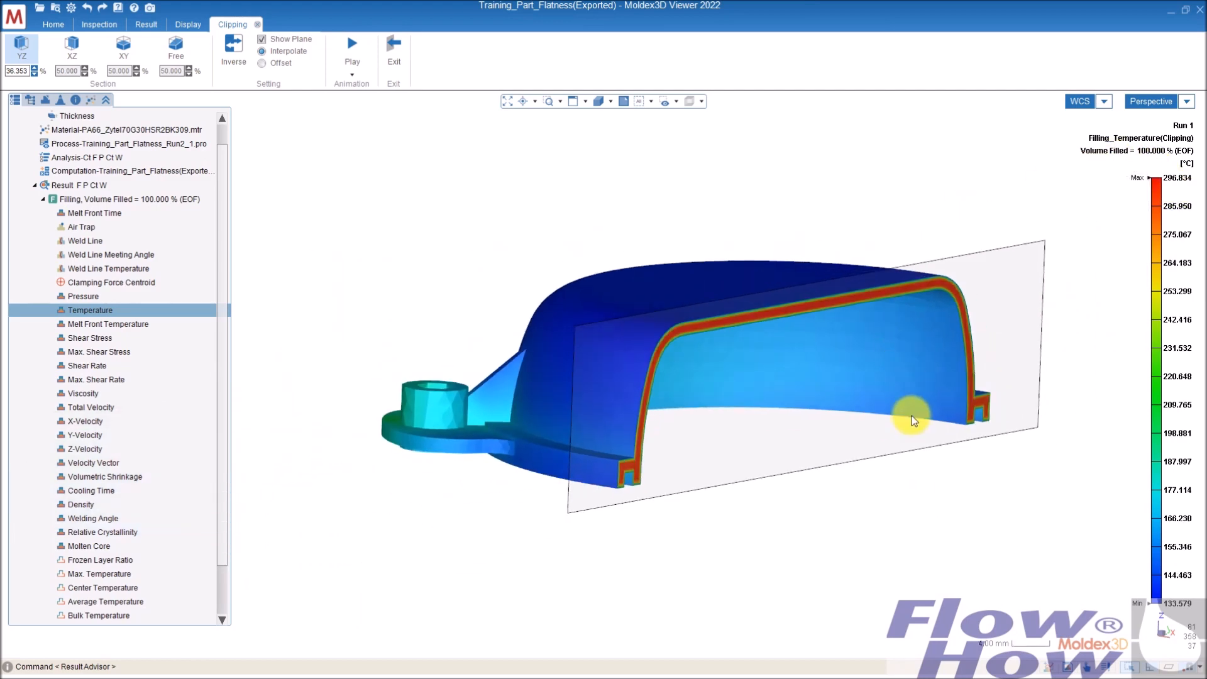
middle_click_drag(913, 415, 835, 408)
scroll(833, 430, "down", 2)
scroll(832, 432, "down", 1)
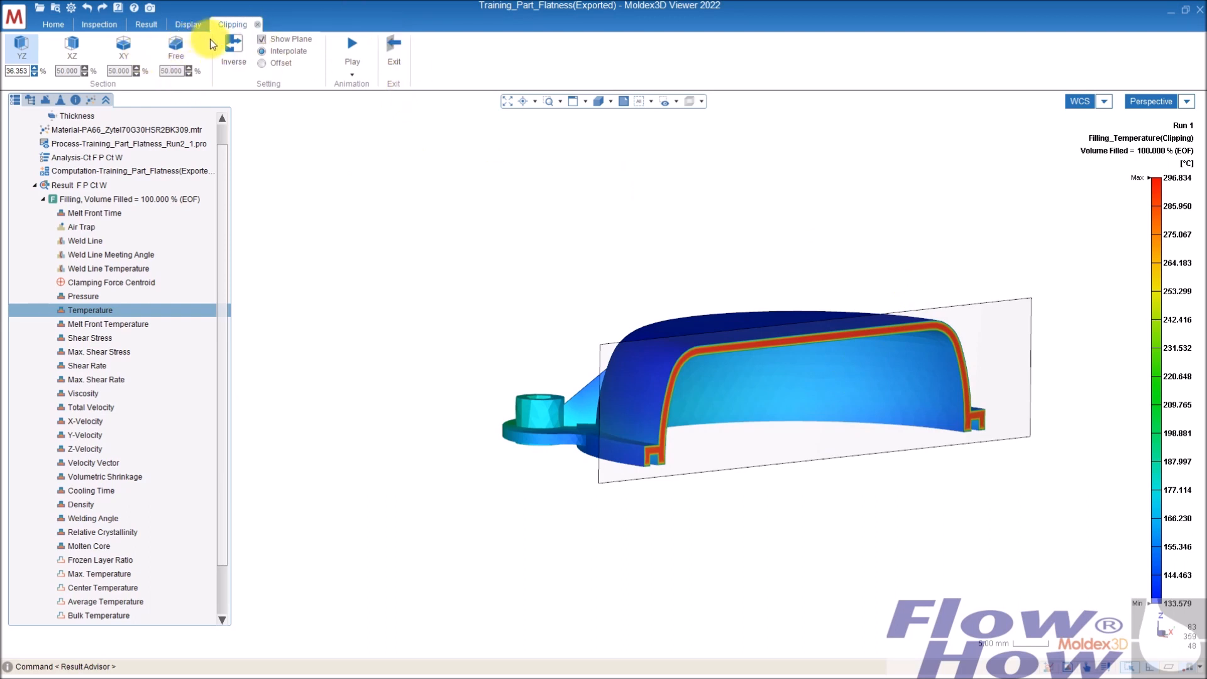
Step: Invert the clipping direction, switch it back and exit clipping
left_click(230, 46)
left_click(232, 48)
left_click(394, 49)
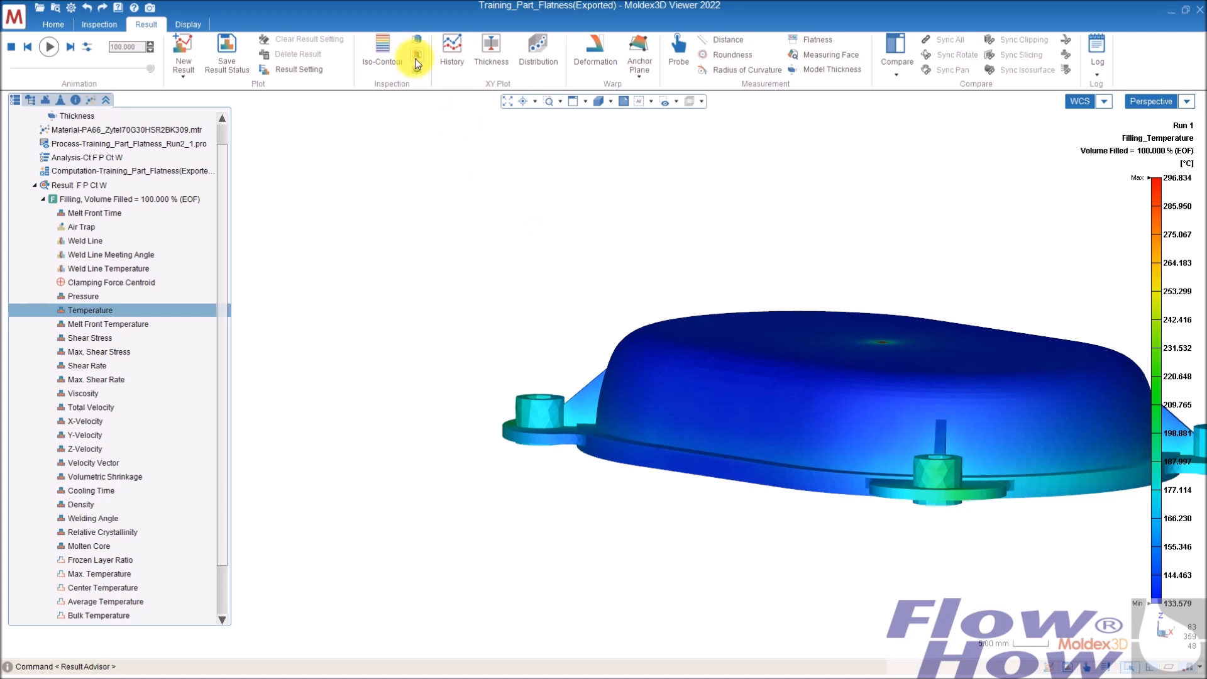
Step: Inspect a YZ slice of the Temperature result and exit slicing
left_click(415, 53)
middle_click_drag(729, 406, 854, 401)
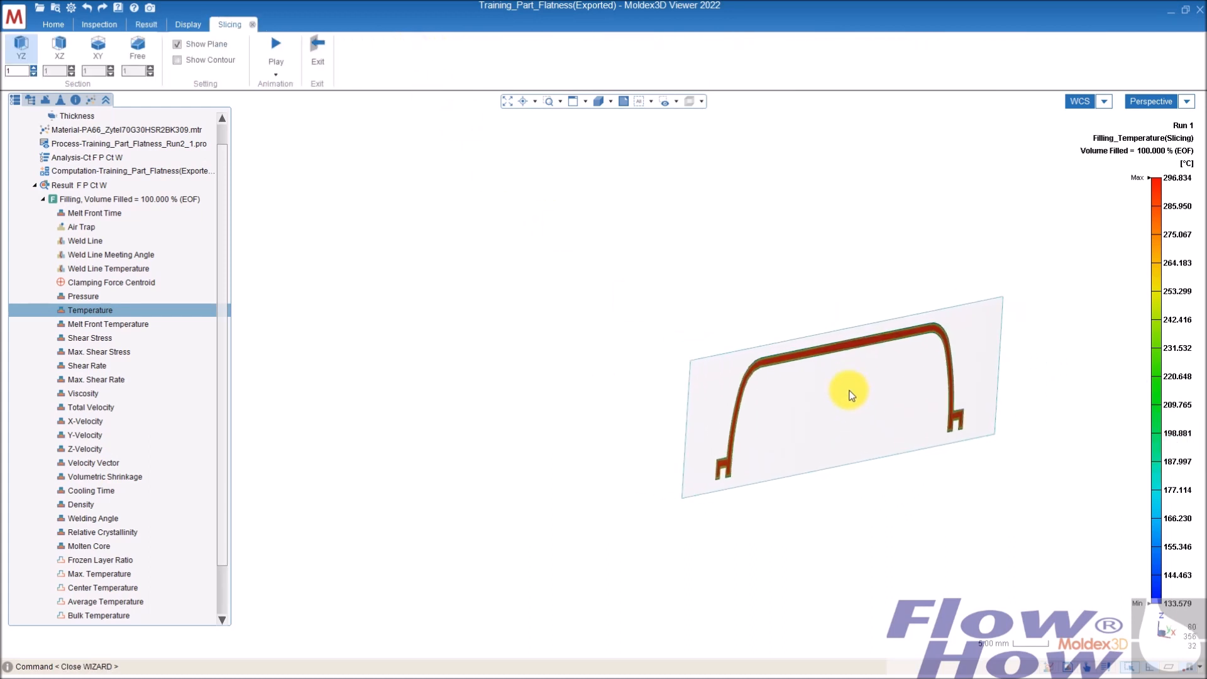
left_click(253, 24)
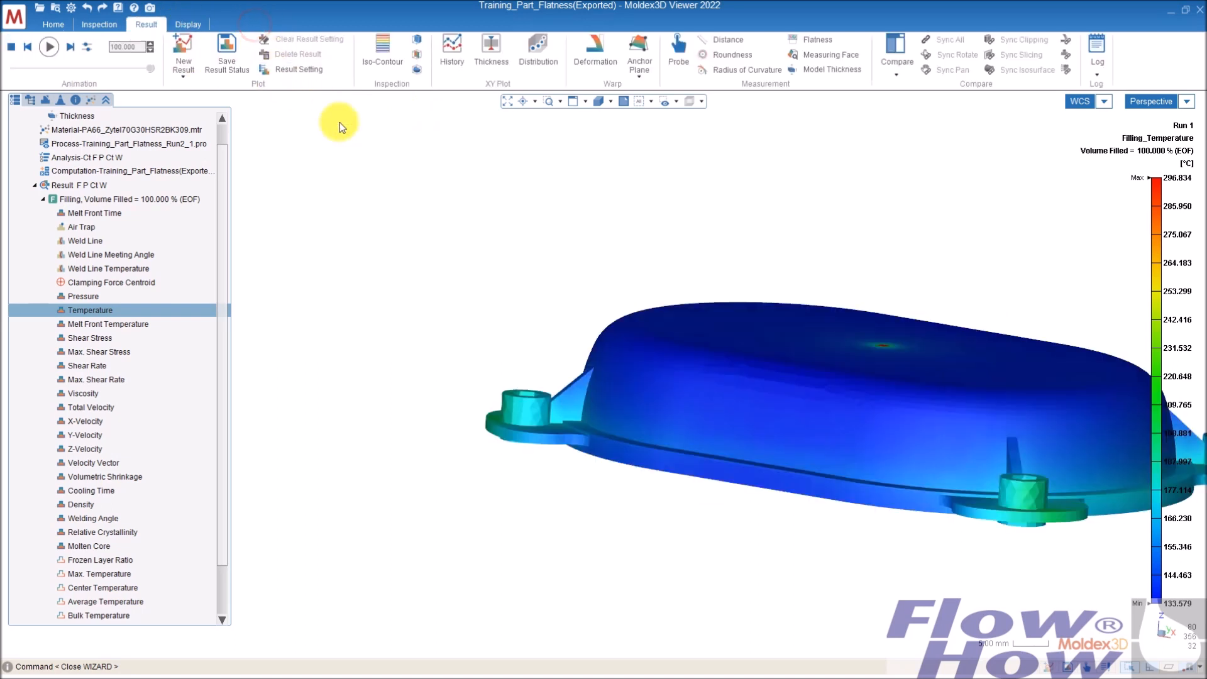
Step: Show the Temperature result as a dynamic isosurface and switch the isosurface to the Cooling Time result of Filling
left_click(417, 71)
middle_click_drag(789, 369, 490, 375)
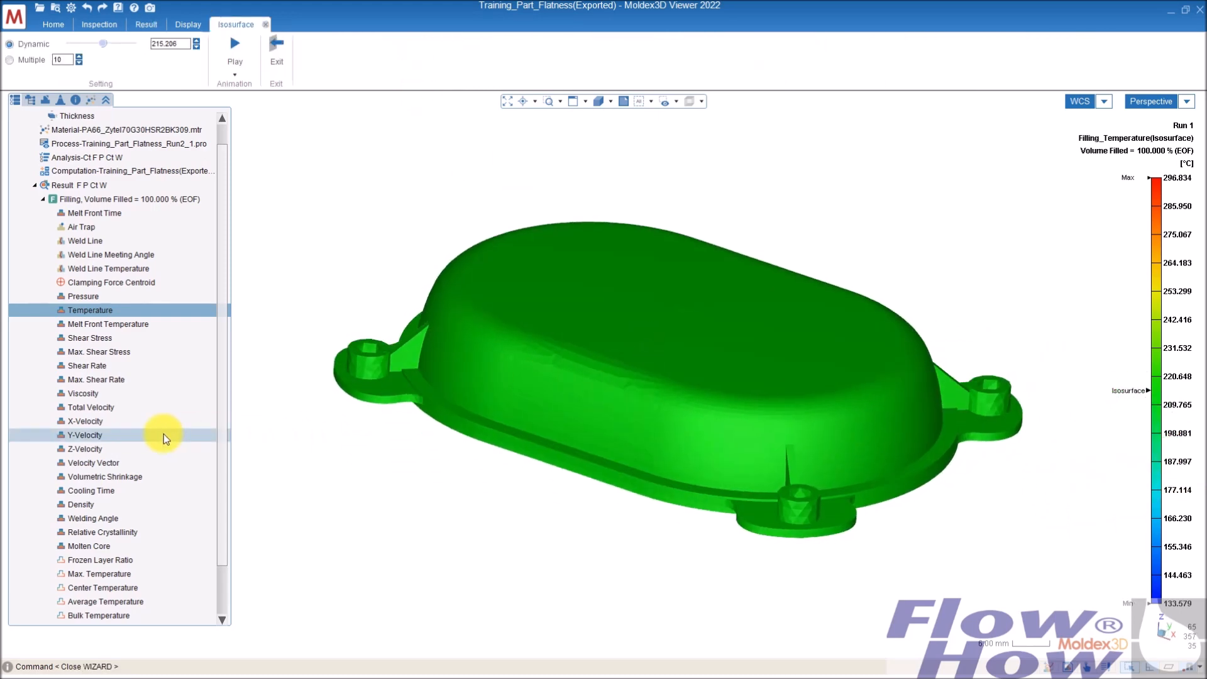
left_click(97, 492)
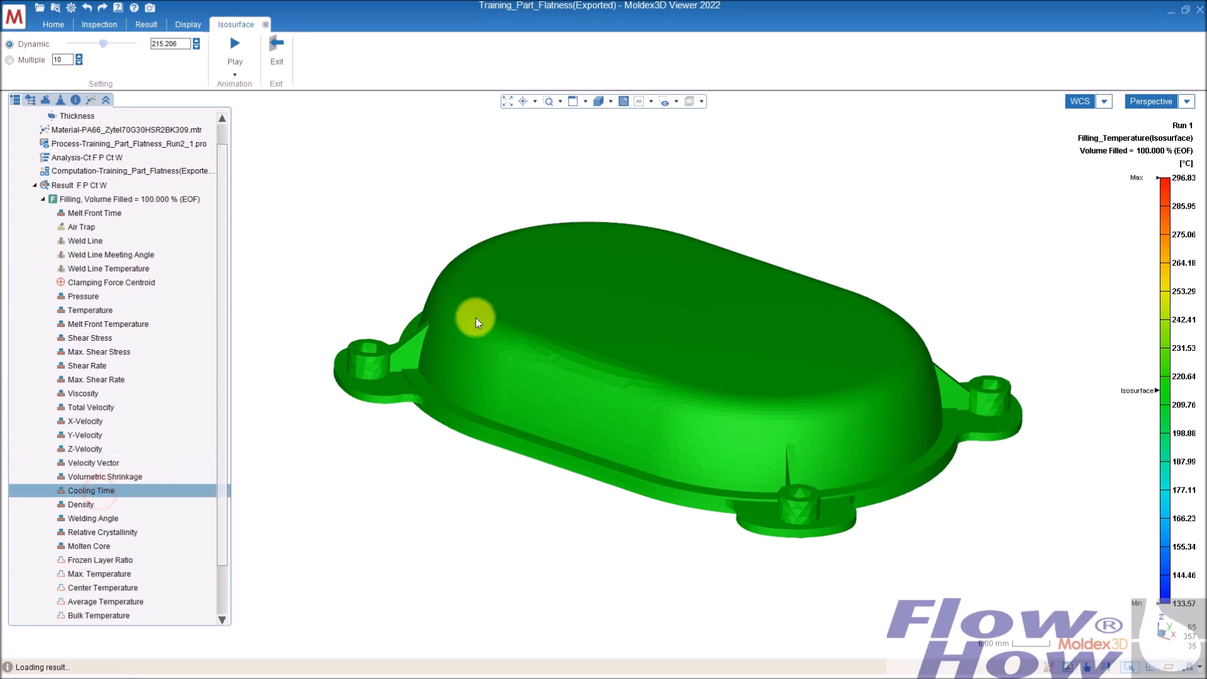
middle_click_drag(749, 372, 651, 139)
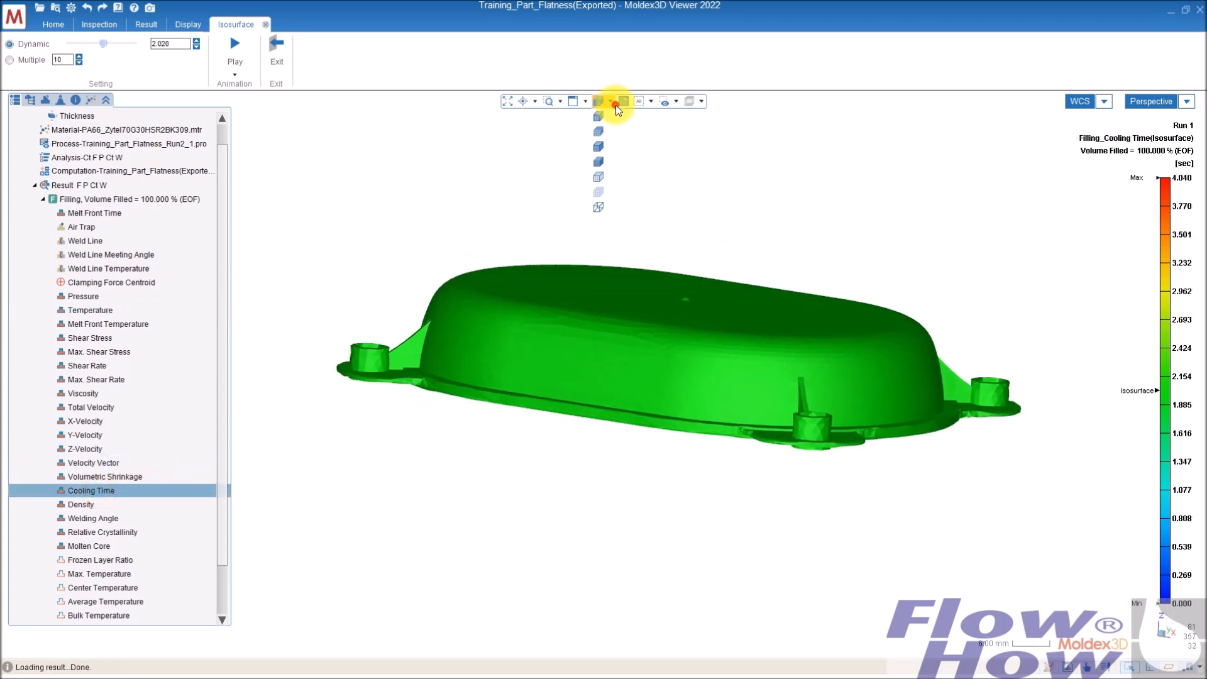
Step: Move the Cooling Time isosurface to 2.693 sec with the part's edges displayed and exit the isosurface view
left_click(601, 146)
middle_click_drag(657, 264, 626, 305)
mouse_move(104, 46)
left_mouse_down()
mouse_move(128, 56)
mouse_move(96, 56)
mouse_move(124, 65)
mouse_move(113, 62)
left_mouse_up()
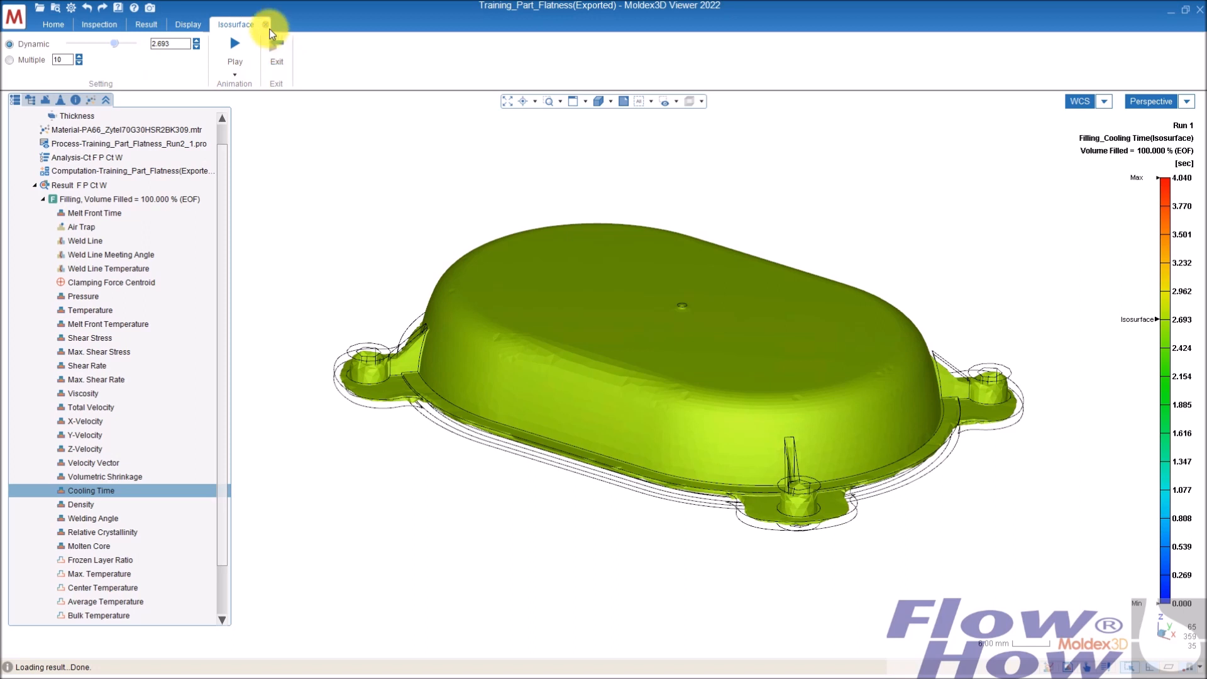
left_click(278, 52)
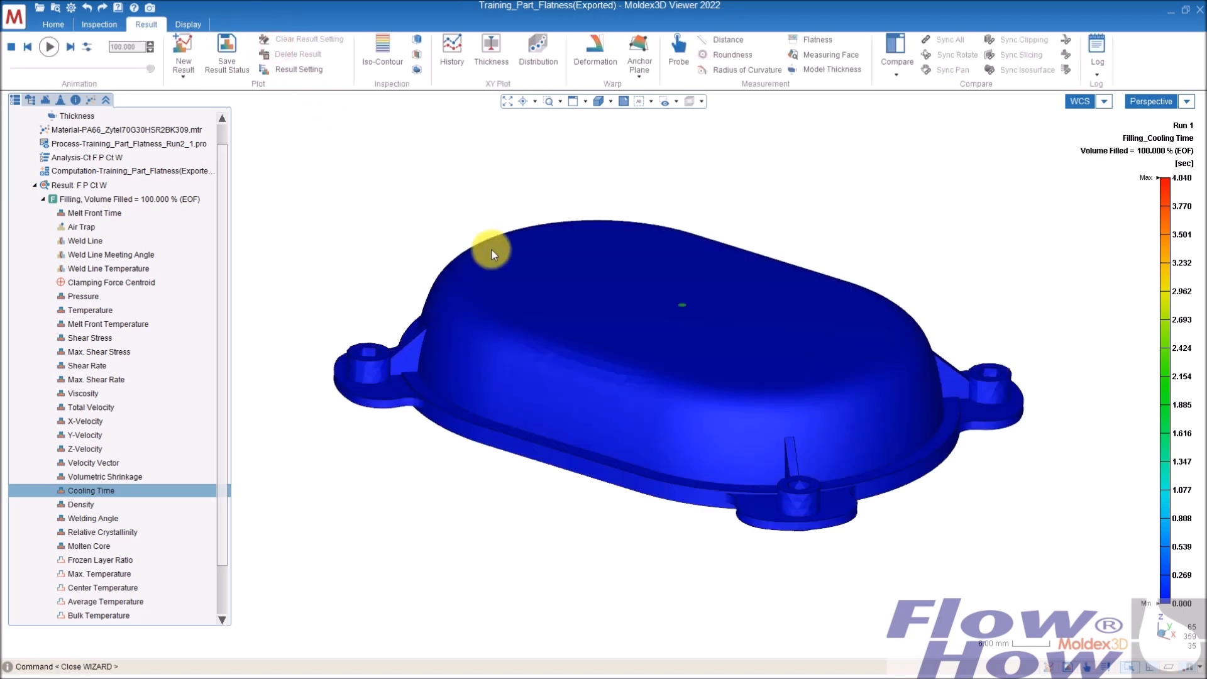
Step: Plot the history curve of the Filling stage's Sprue Pressure for Run 1
middle_click_drag(591, 505, 604, 251)
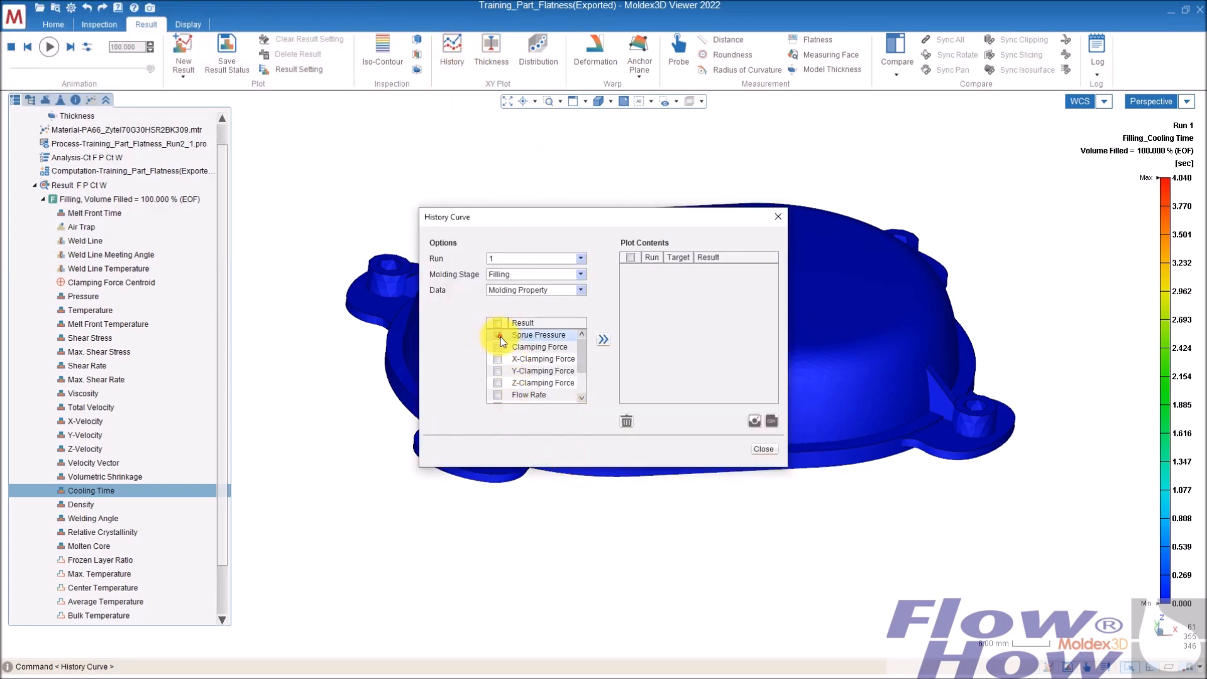
left_click(603, 339)
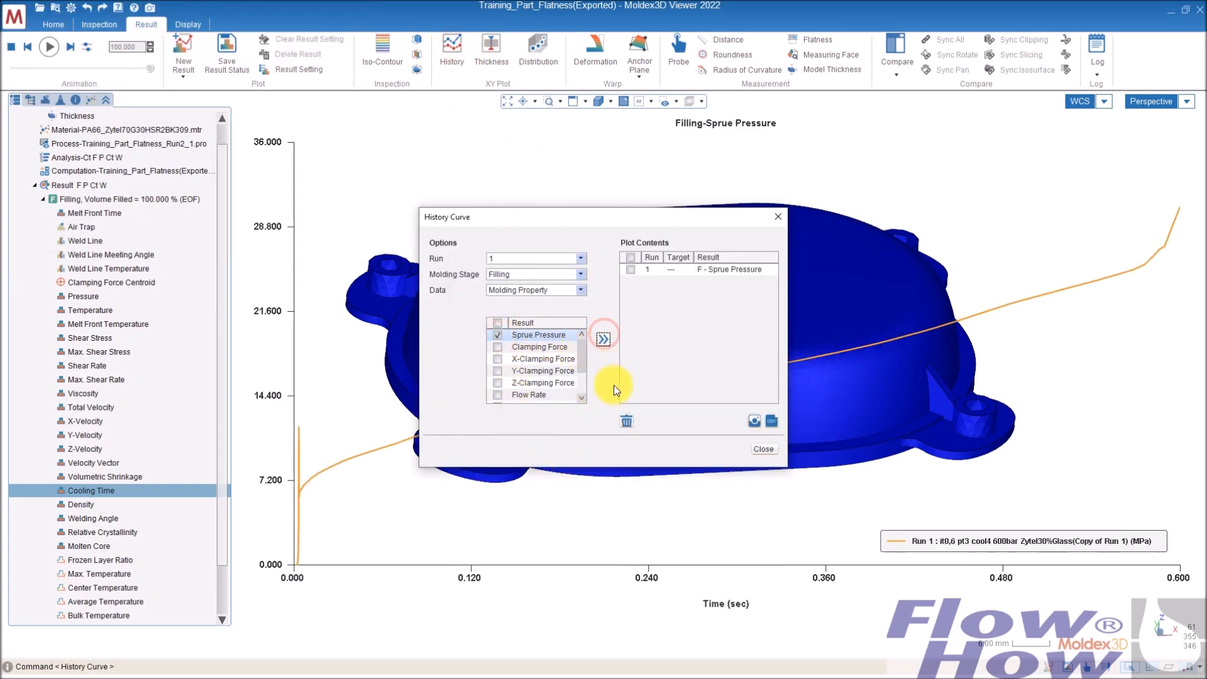
left_click(765, 449)
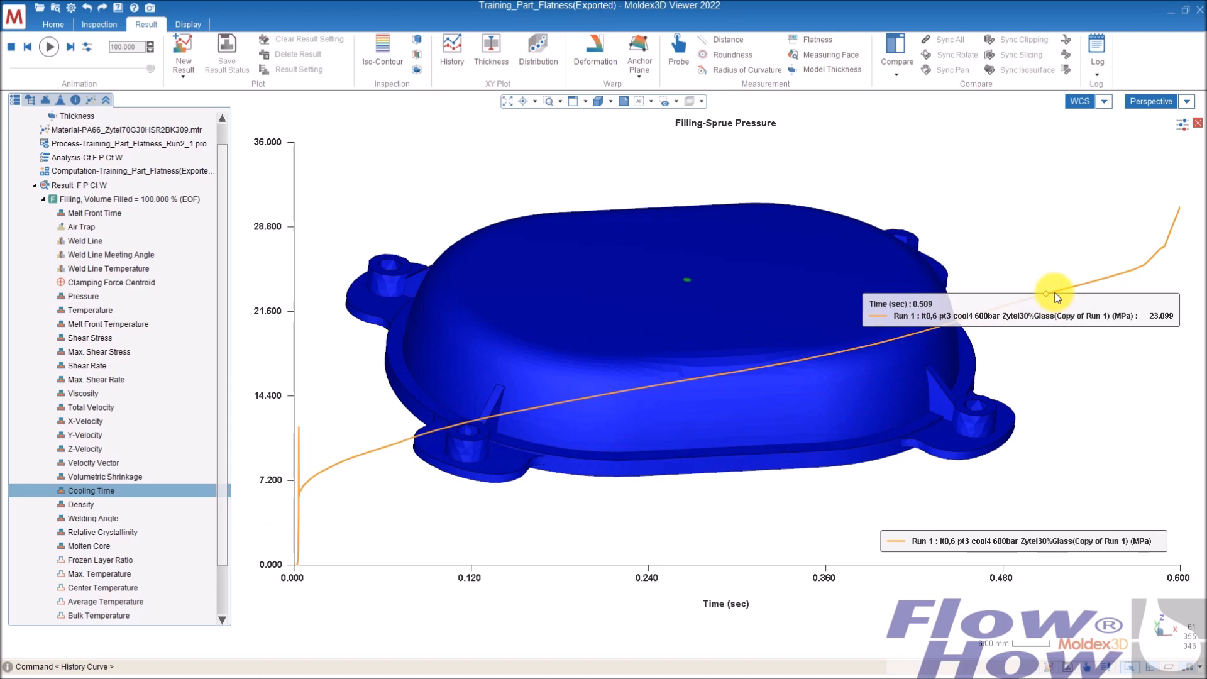
Step: Configure the sprue pressure plot's display with the tracer off and adding information labels enabled
left_click(1183, 124)
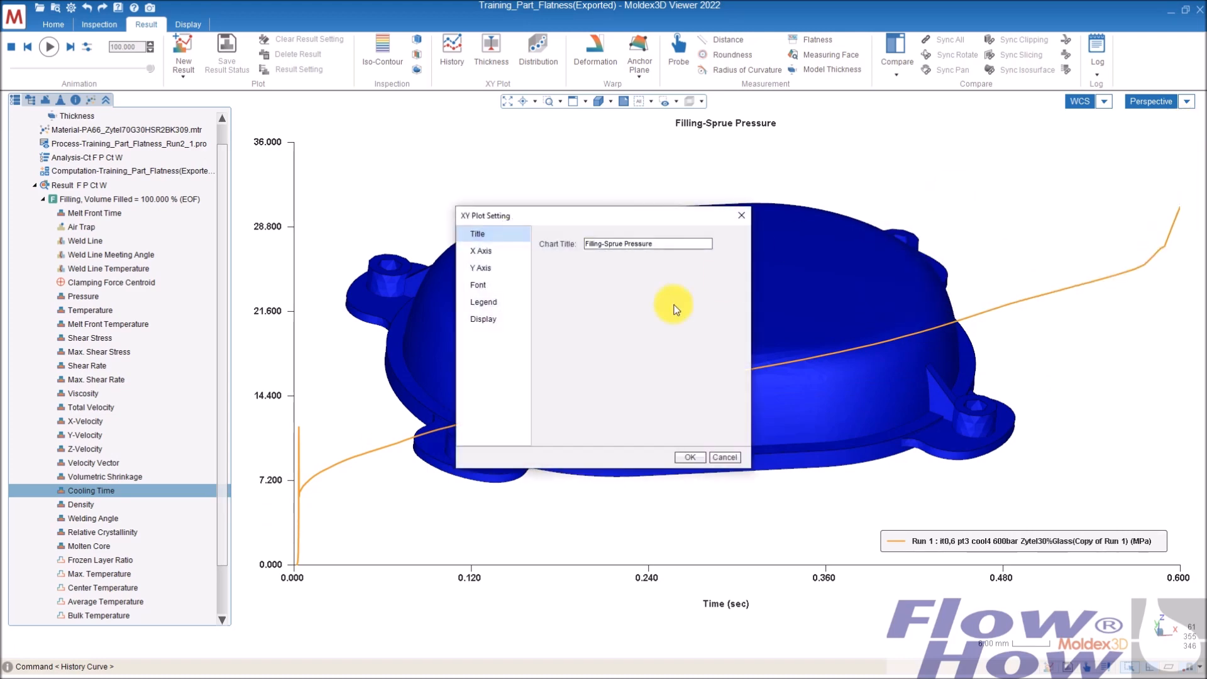
left_click(484, 320)
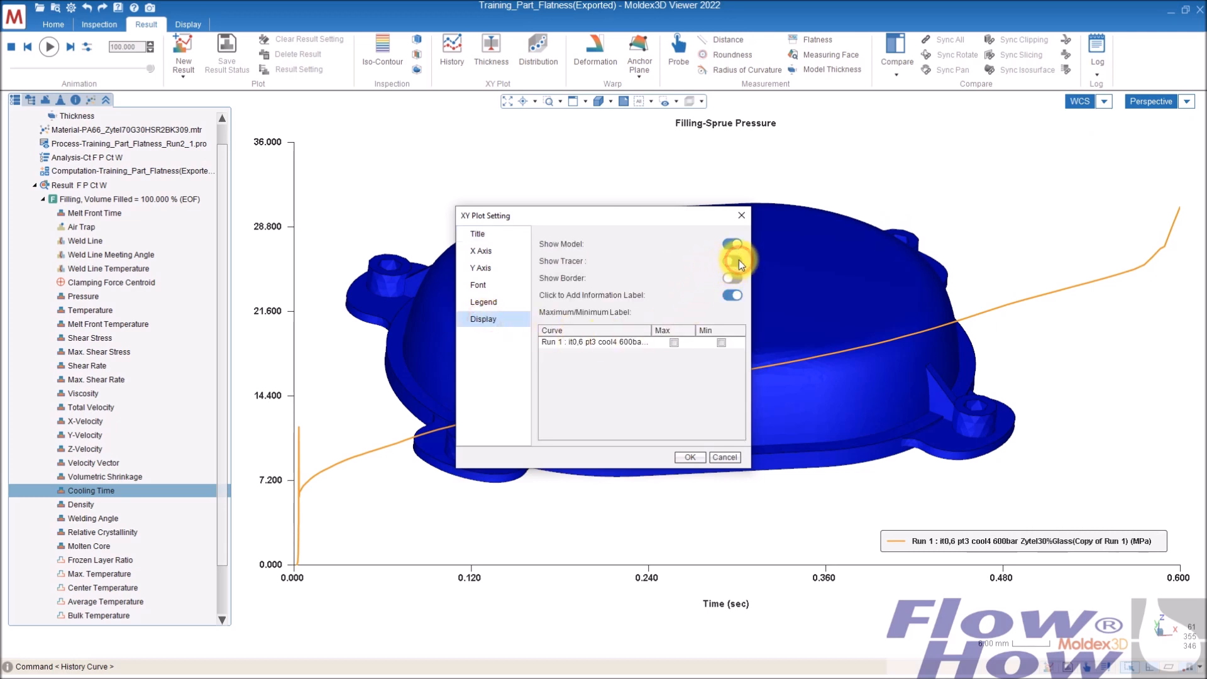
left_click(694, 457)
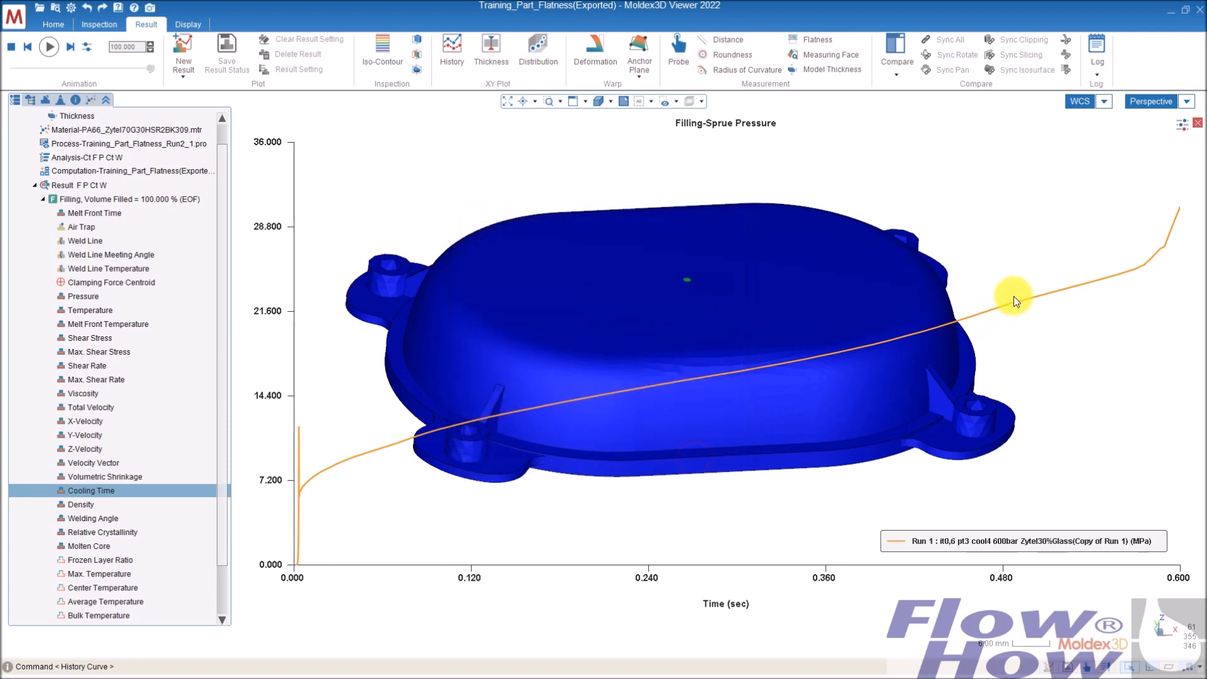
Step: Add an information label to the sprue pressure curve at 0.541 sec, move it lower and remove it
left_click(1093, 292)
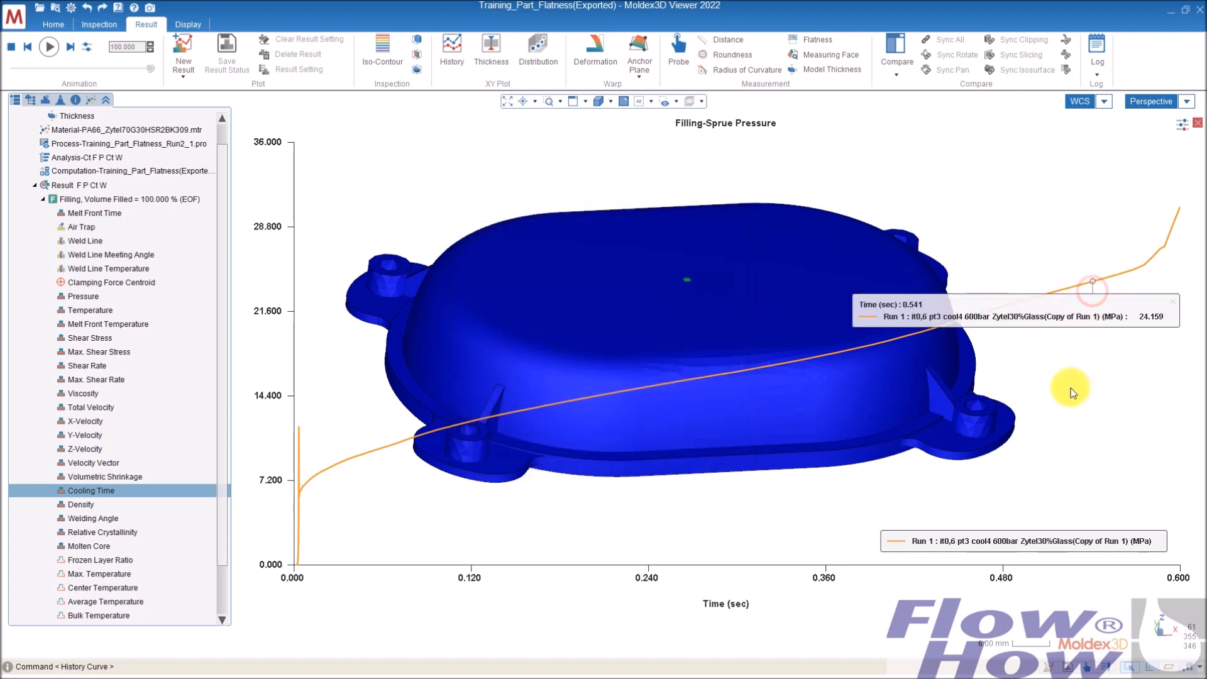
left_click_drag(1126, 299, 1126, 419)
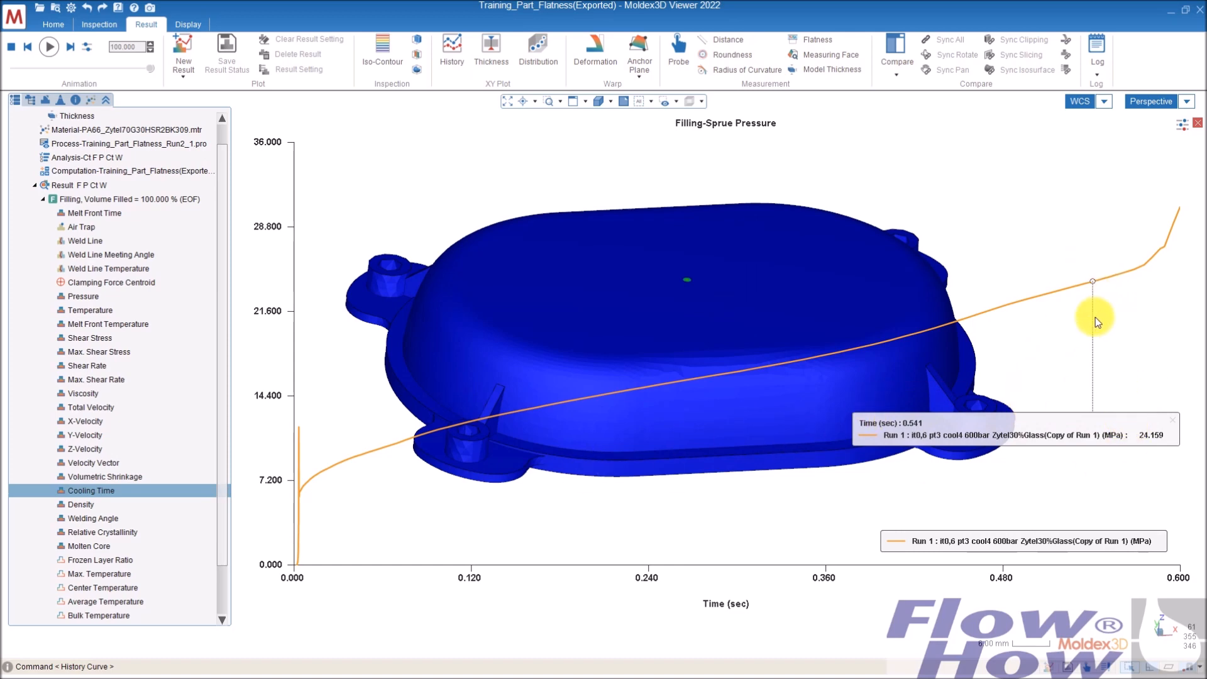
left_click(1172, 418)
Step: Show the Filling Melt Front Time result at 92 percent alongside the sprue pressure curve and close the plot
left_click(104, 213)
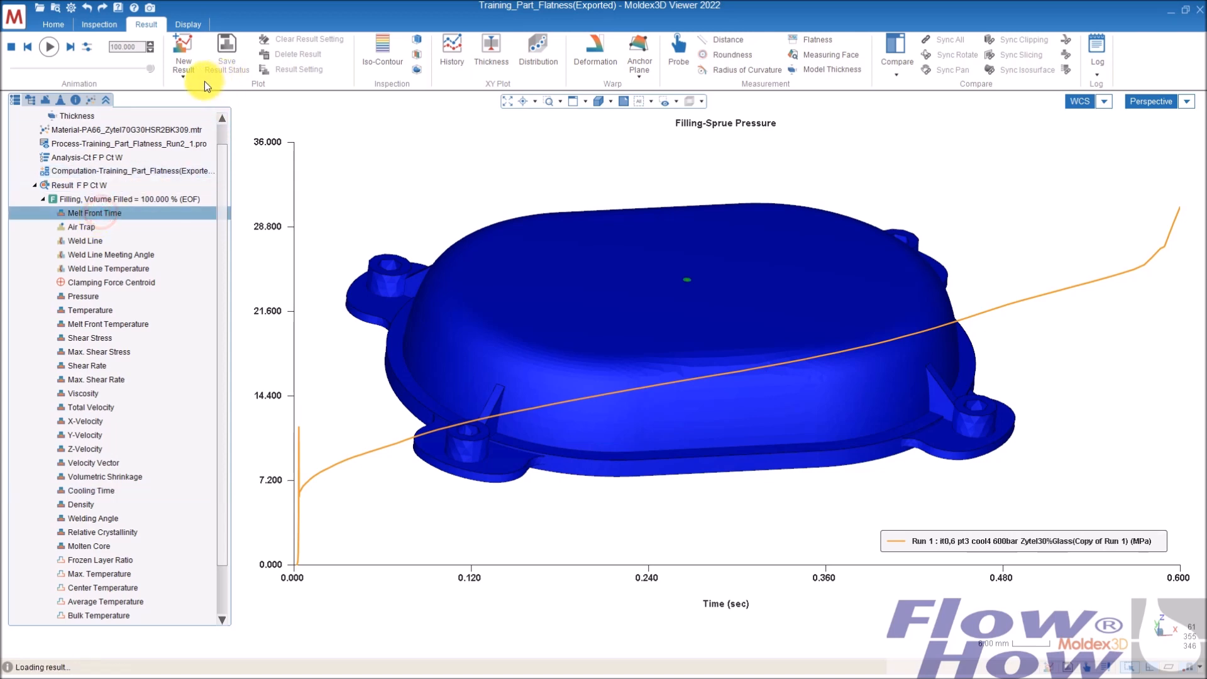
mouse_move(142, 70)
left_mouse_down()
mouse_move(67, 60)
mouse_move(145, 78)
left_mouse_up()
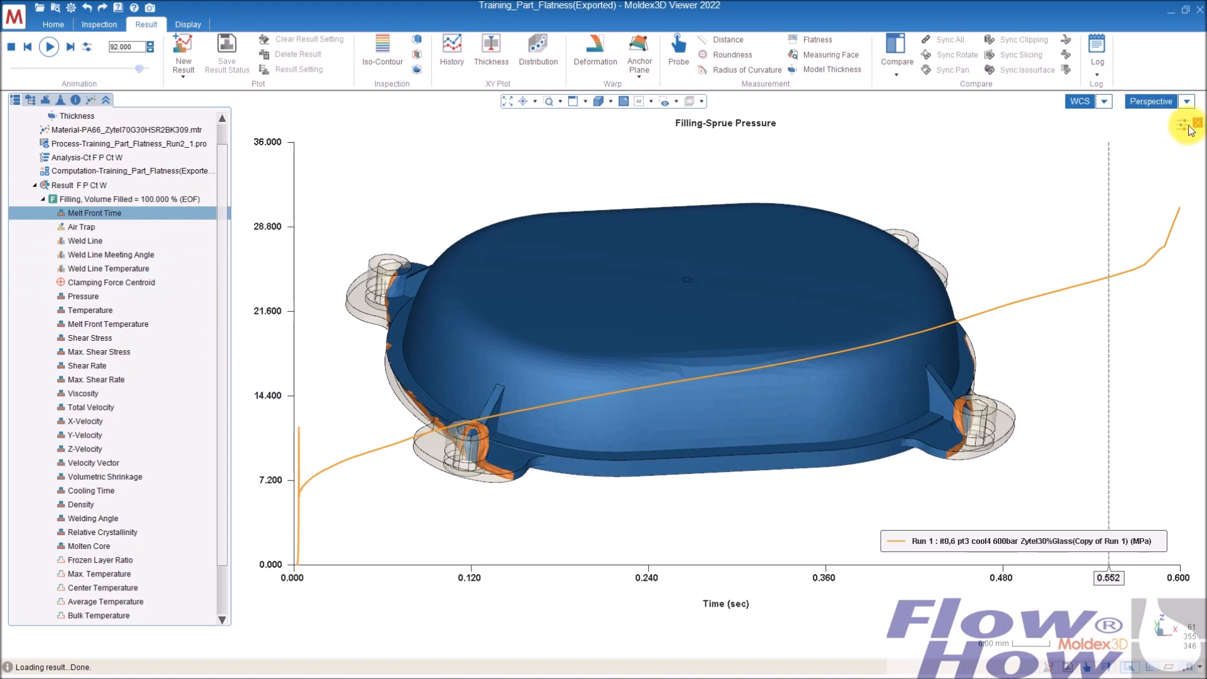
left_click(1197, 124)
middle_click_drag(828, 300, 580, 377)
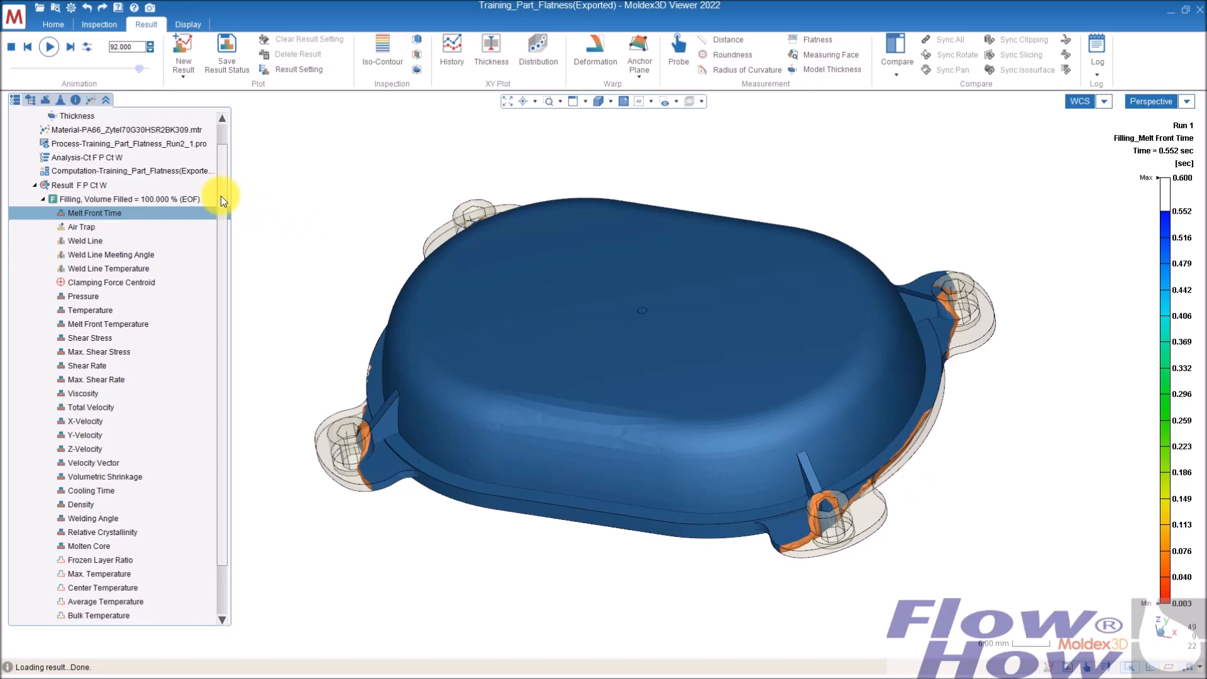
Step: Expand the Packing results and display the Temperature result on the part
left_click_drag(221, 195, 223, 368)
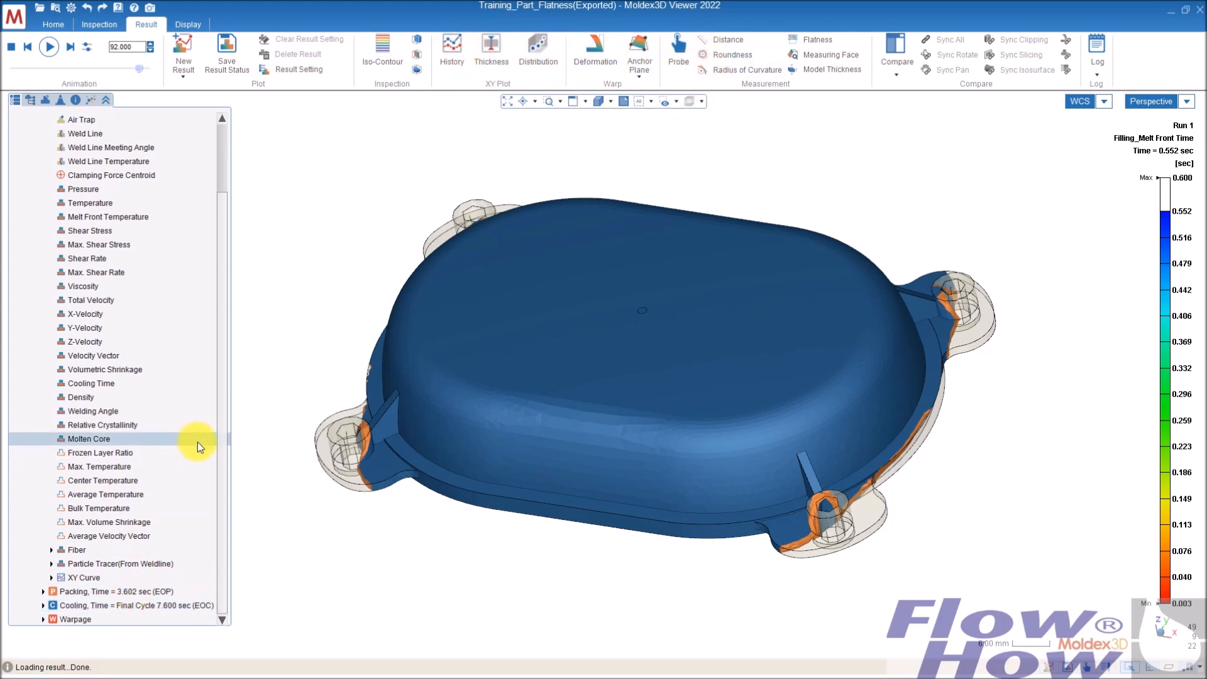
left_click(81, 591)
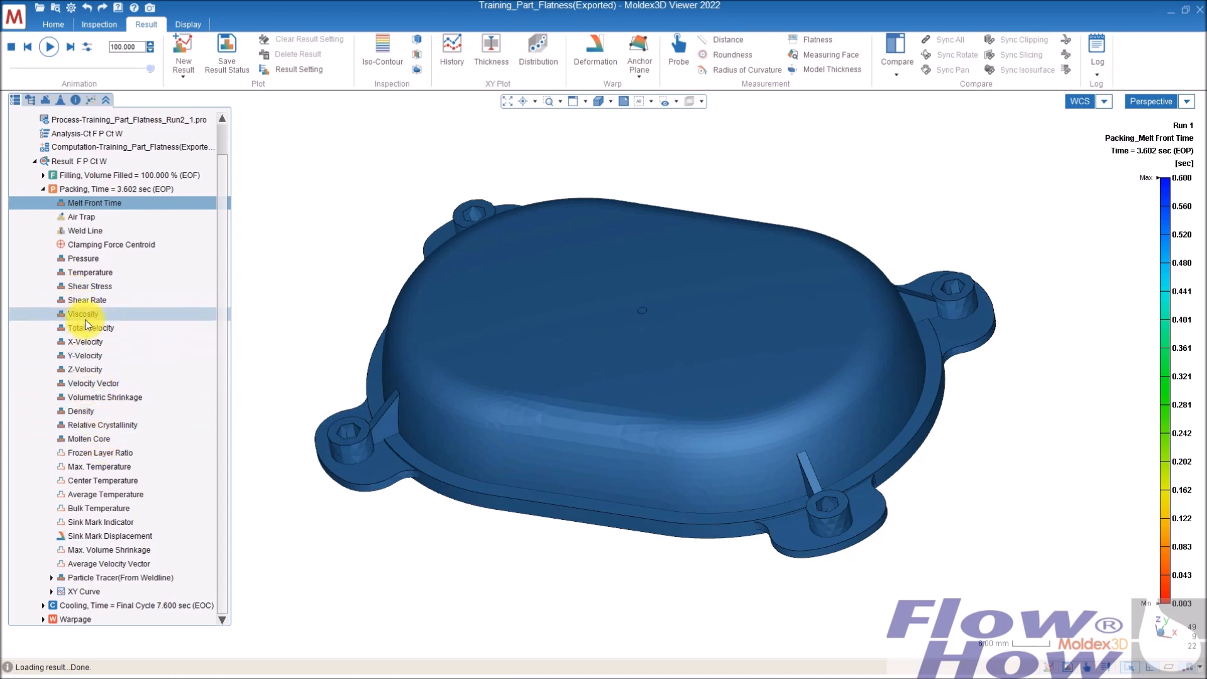
left_click(90, 272)
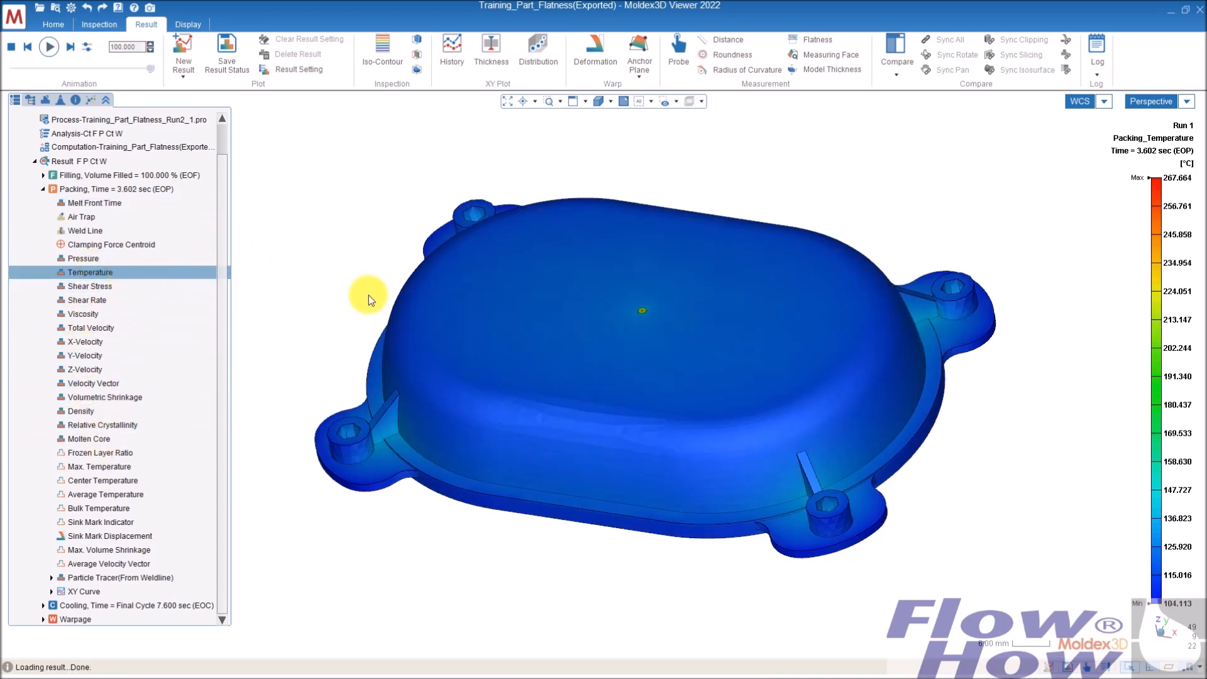
middle_click_drag(782, 498, 860, 517)
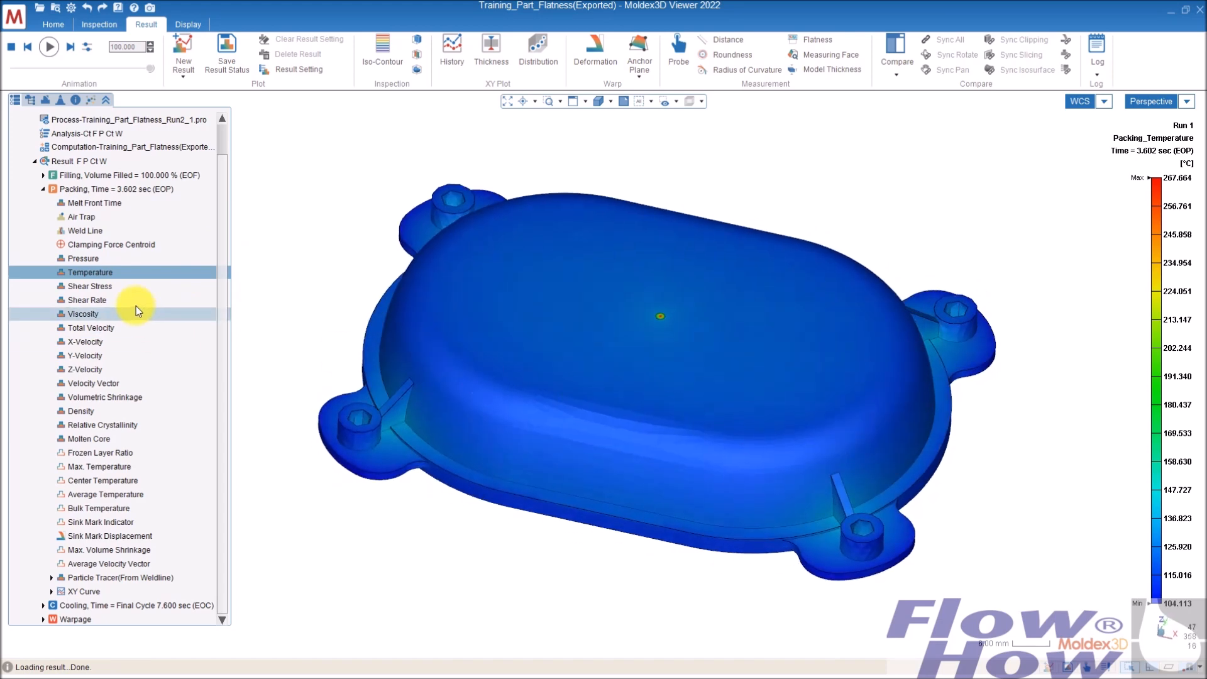
Step: Switch the Packing Temperature result's time basis to Packing Time and show the 1.535 sec step
right_click(129, 277)
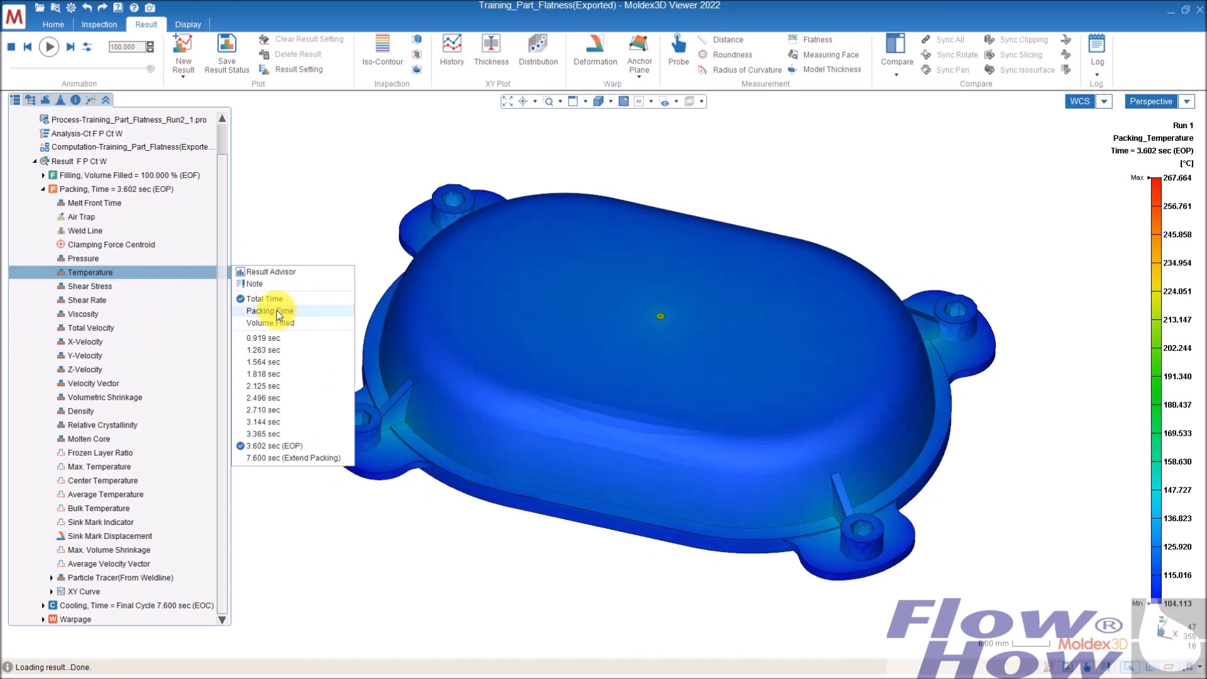
left_click(278, 313)
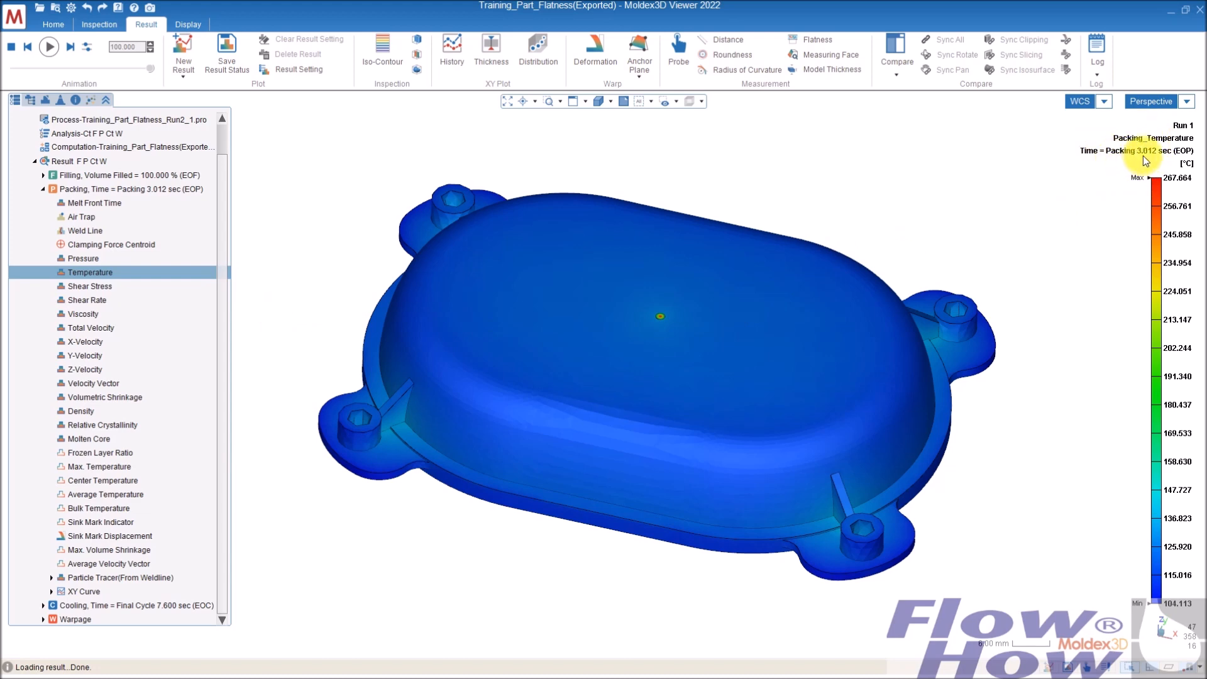
right_click(127, 271)
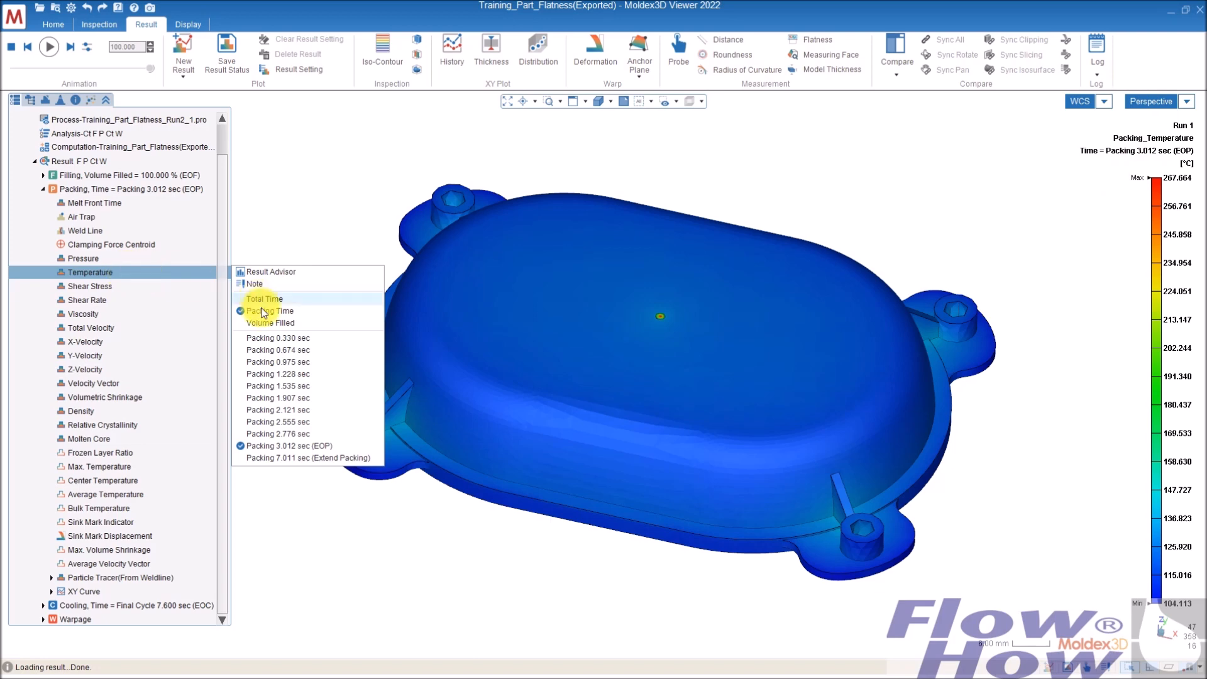
left_click(285, 386)
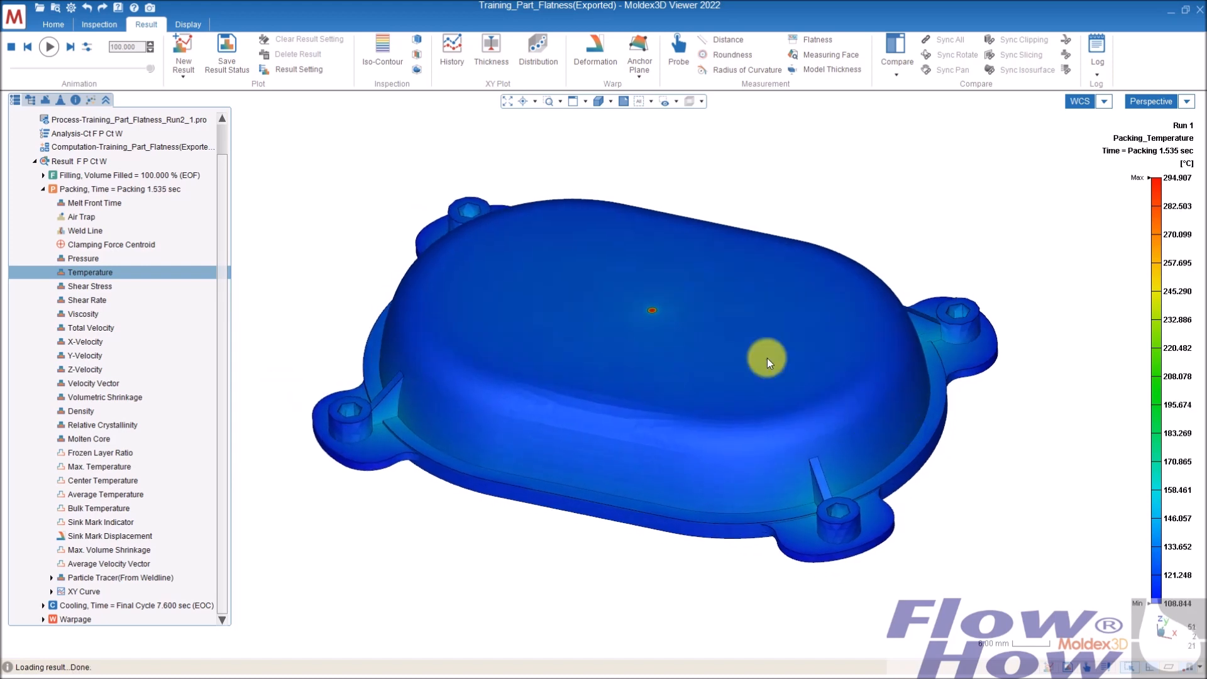
Step: Clip the Packing Temperature result with a YZ section at 32.919 percent
left_click(418, 40)
left_click_drag(876, 469, 660, 421)
left_click(610, 328)
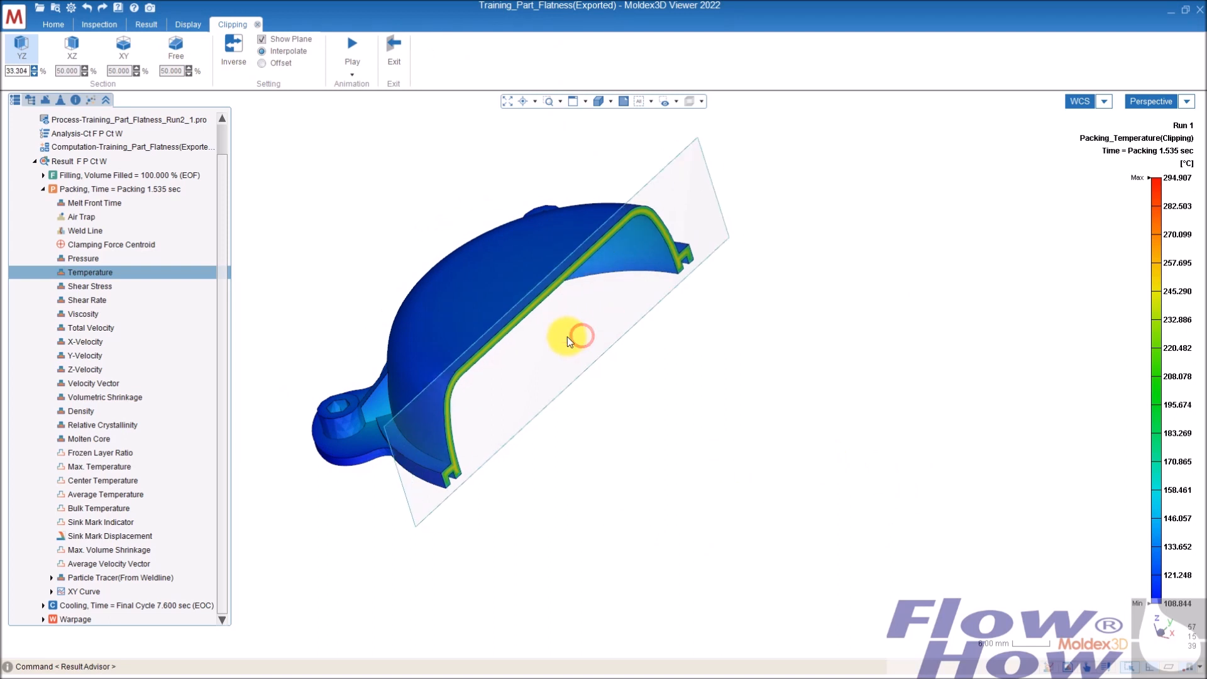
Step: Place two probe points in the core of the upper wall on the clipped section and exit clipping
scroll(563, 334, "up", 4)
scroll(552, 296, "up", 4)
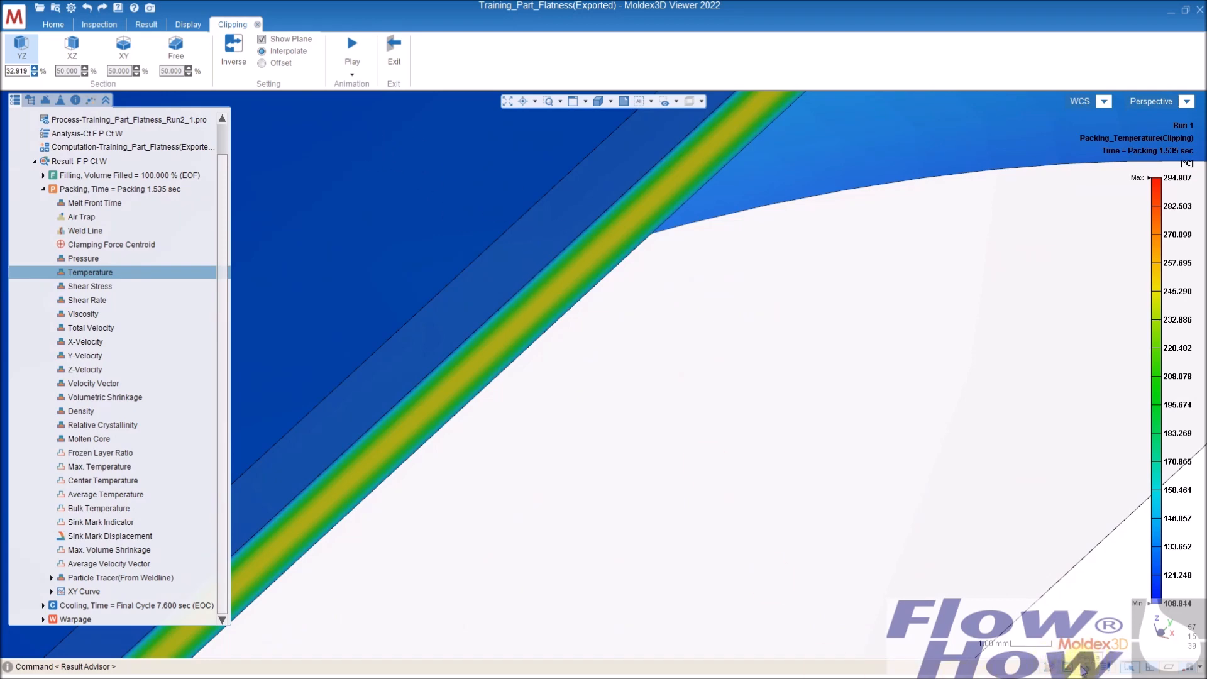
left_click(1088, 669)
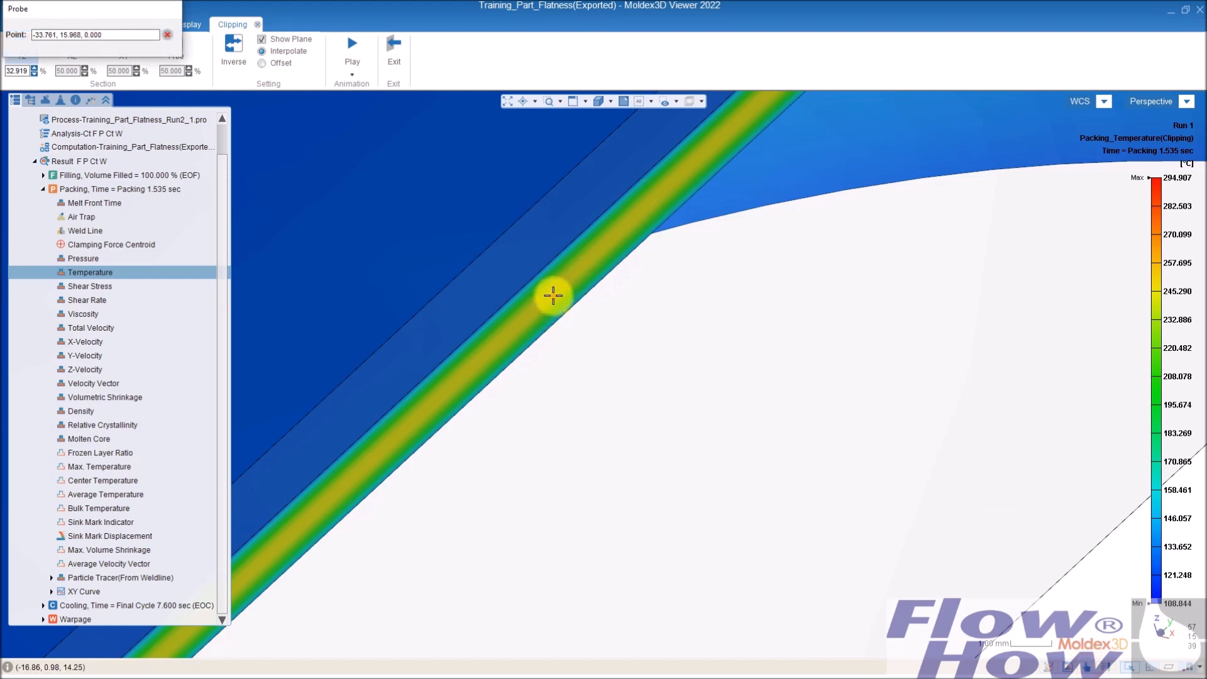
mouse_move(537, 315)
middle_mouse_down()
mouse_move(617, 342)
mouse_move(553, 285)
mouse_move(547, 333)
mouse_move(636, 382)
mouse_move(568, 280)
middle_mouse_up()
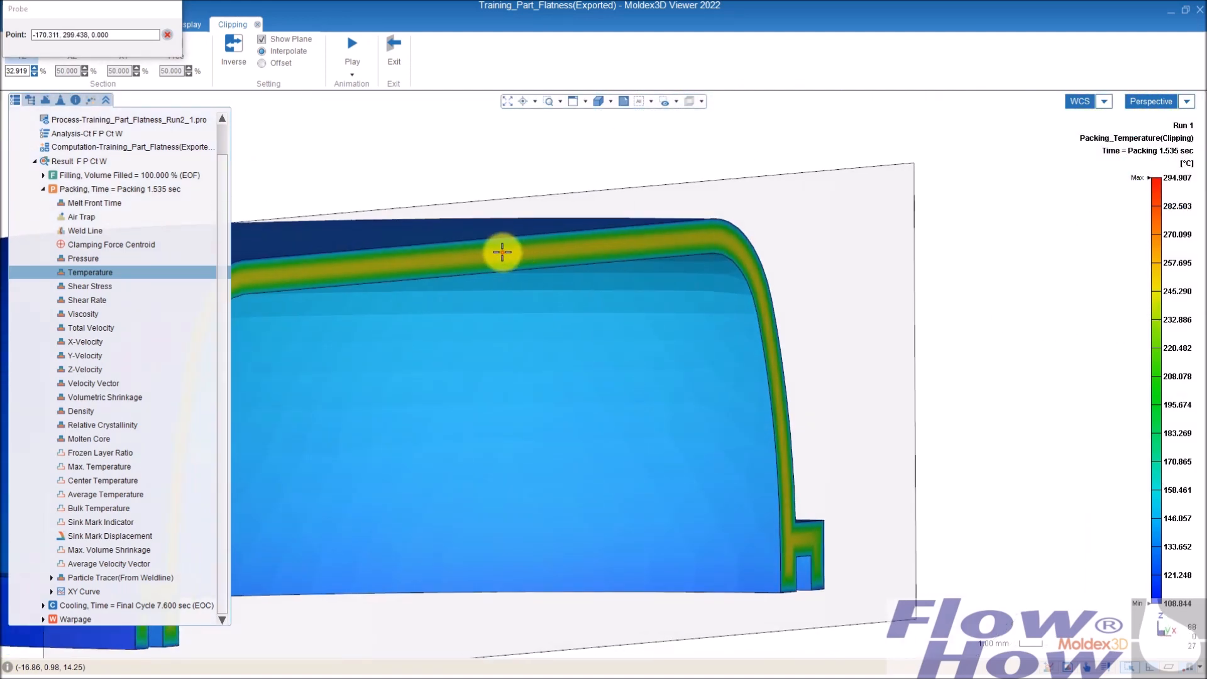
mouse_move(506, 251)
middle_mouse_down()
mouse_move(587, 288)
mouse_move(525, 425)
mouse_move(549, 393)
middle_mouse_up()
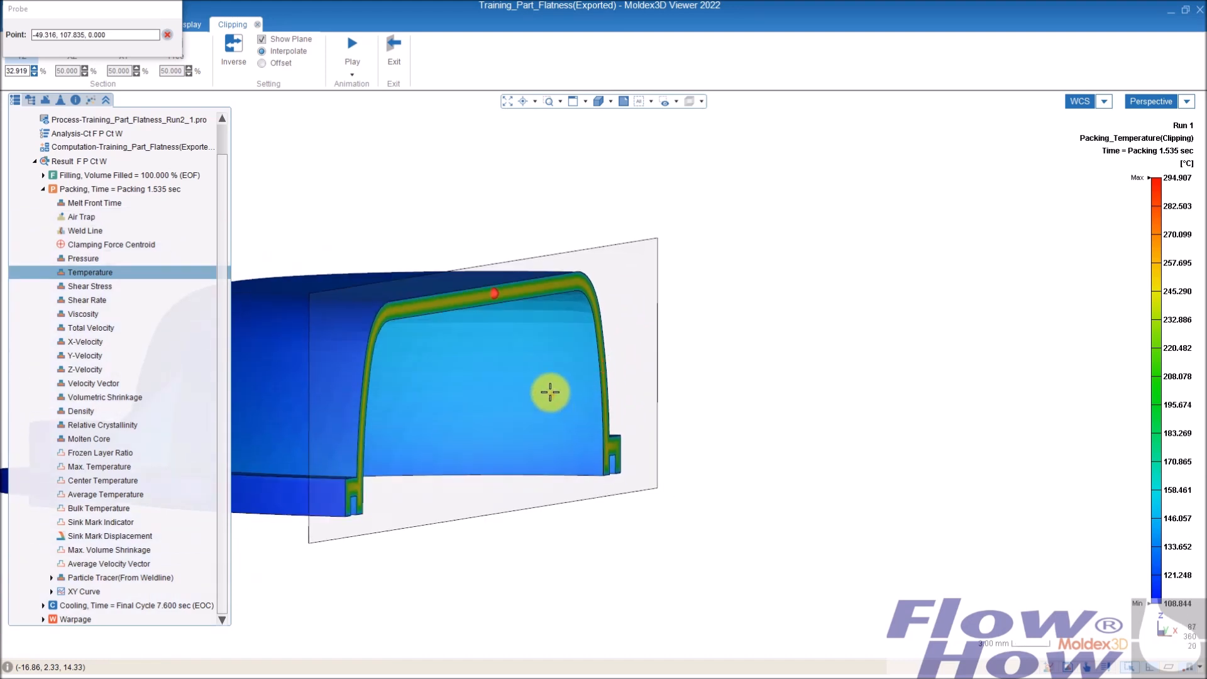
left_click(170, 36)
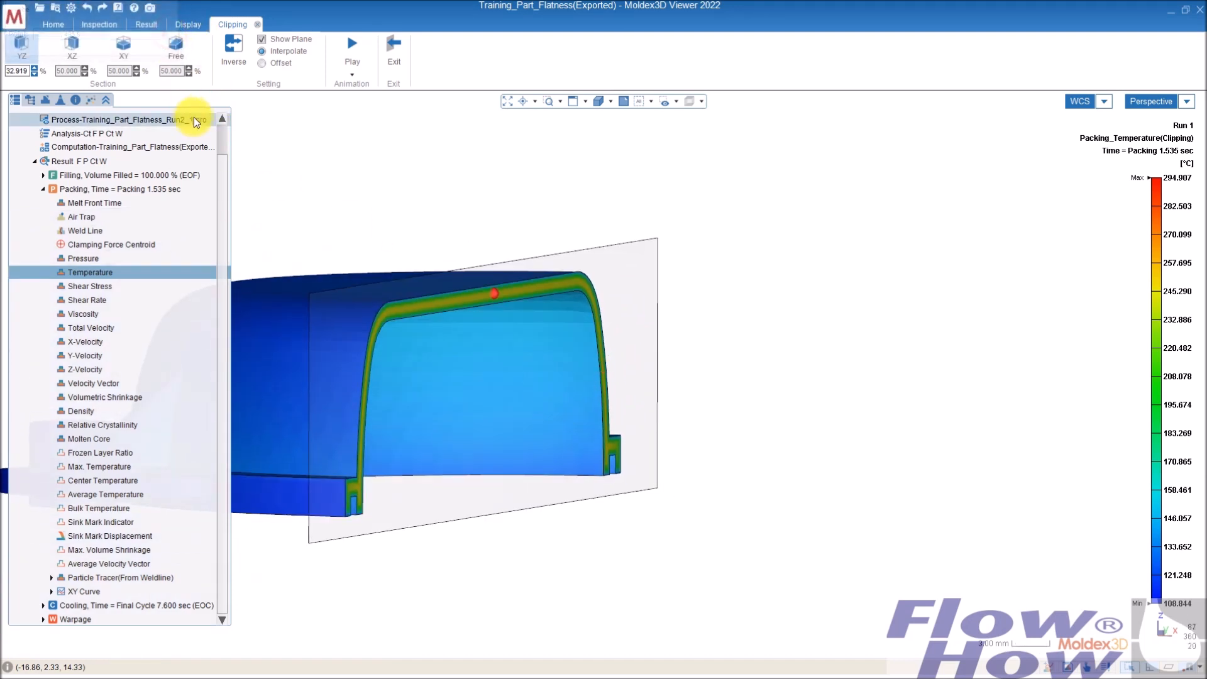
left_click(400, 49)
Step: Delete Probe 2 from the model's probe nodes
middle_click_drag(668, 383, 710, 370)
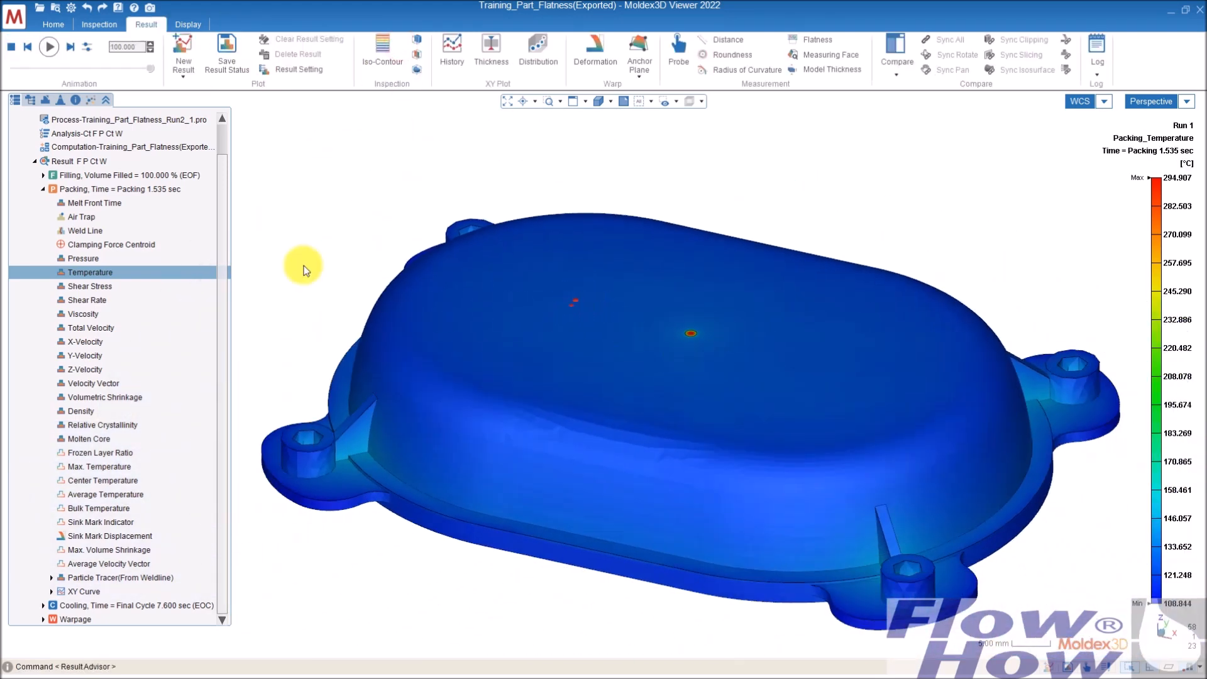
left_click(31, 101)
left_click(32, 101)
left_click(81, 214)
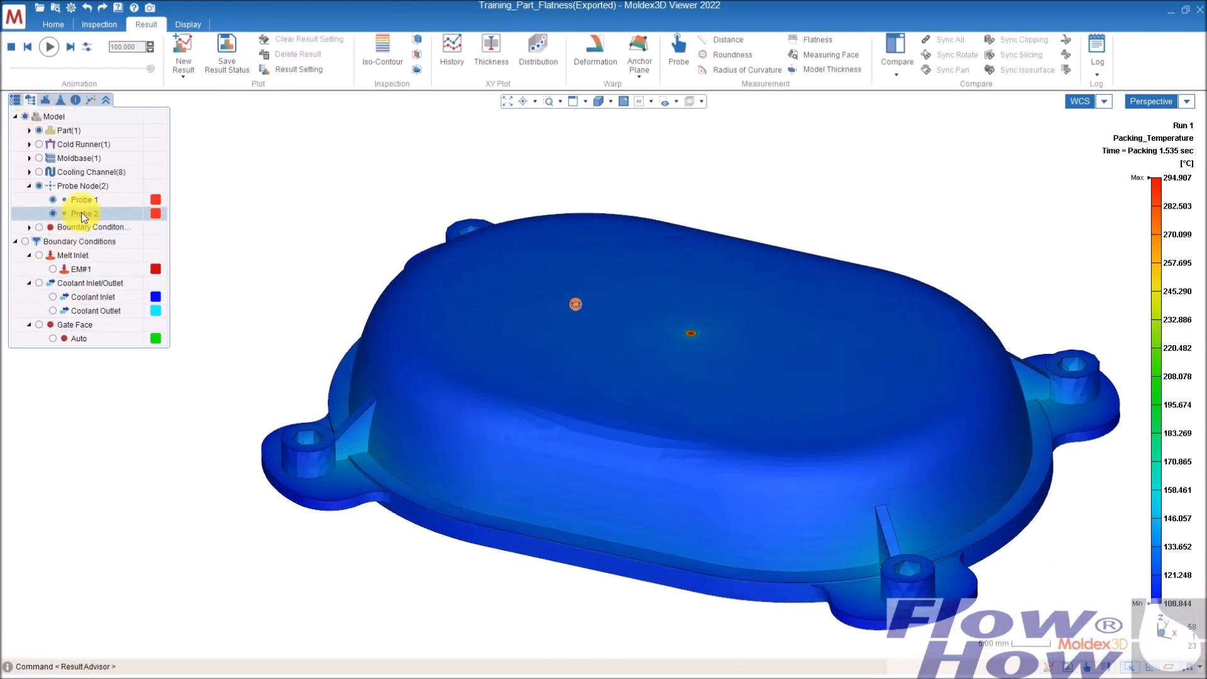
right_click(81, 212)
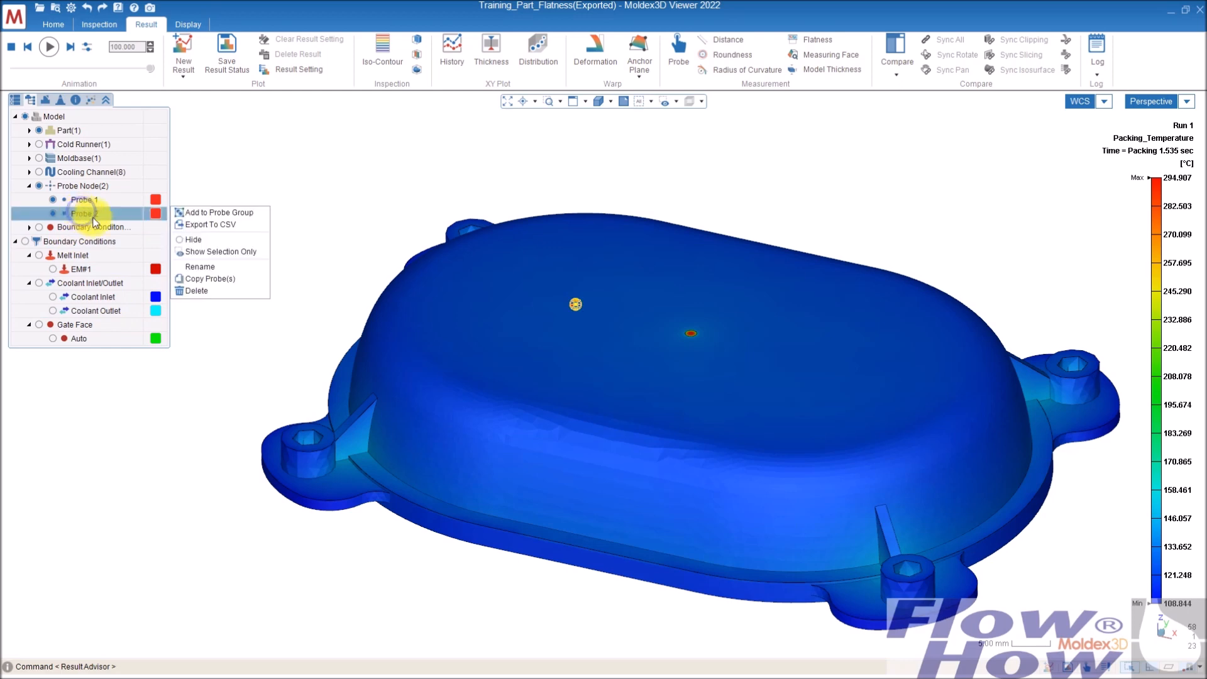
left_click(229, 291)
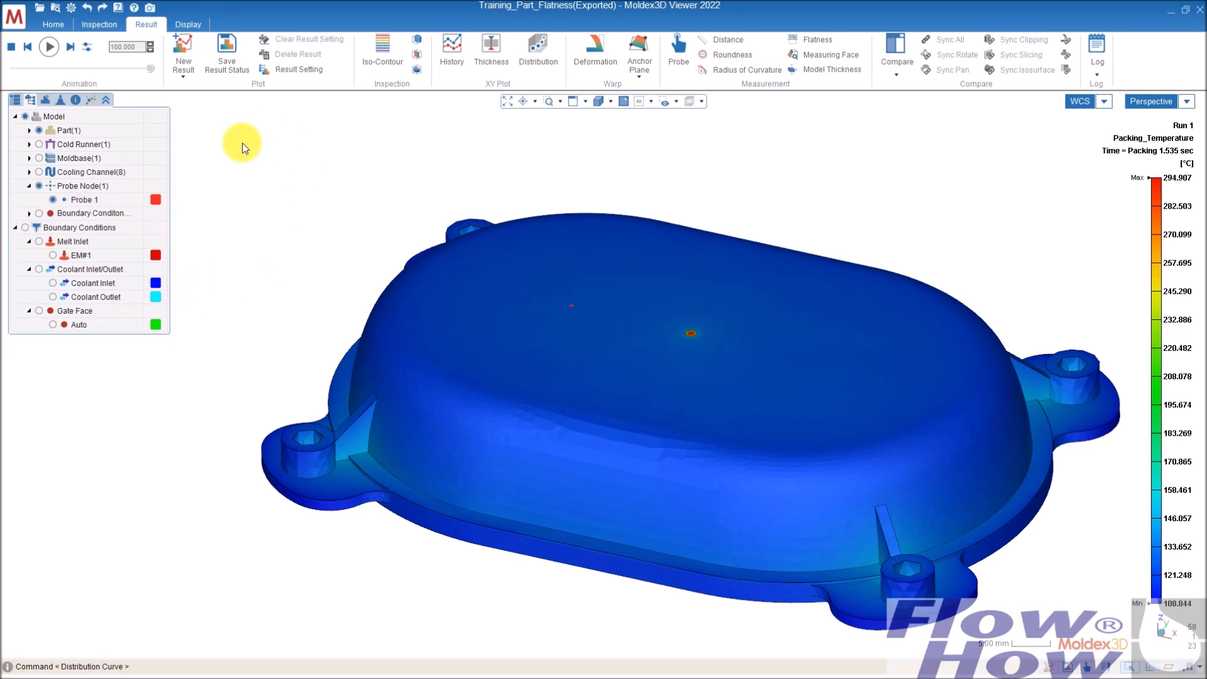
Step: Display the name label of the remaining probe node on the part
middle_click_drag(648, 371, 594, 341)
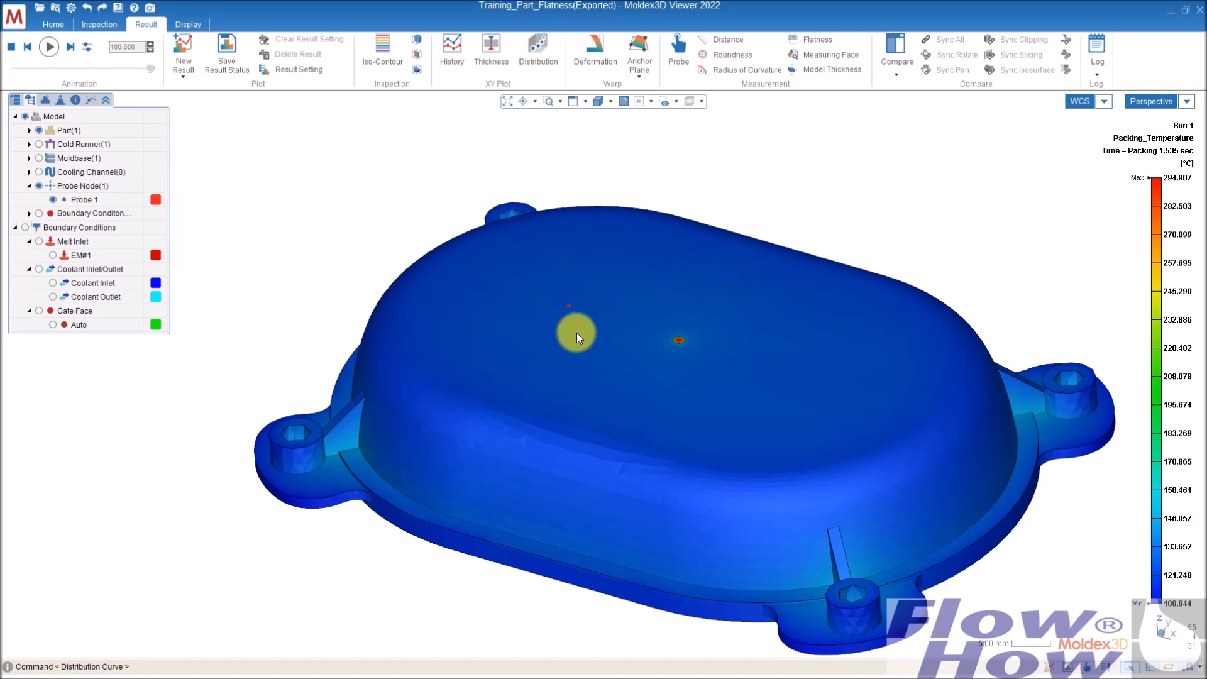
middle_click_drag(567, 320, 587, 322)
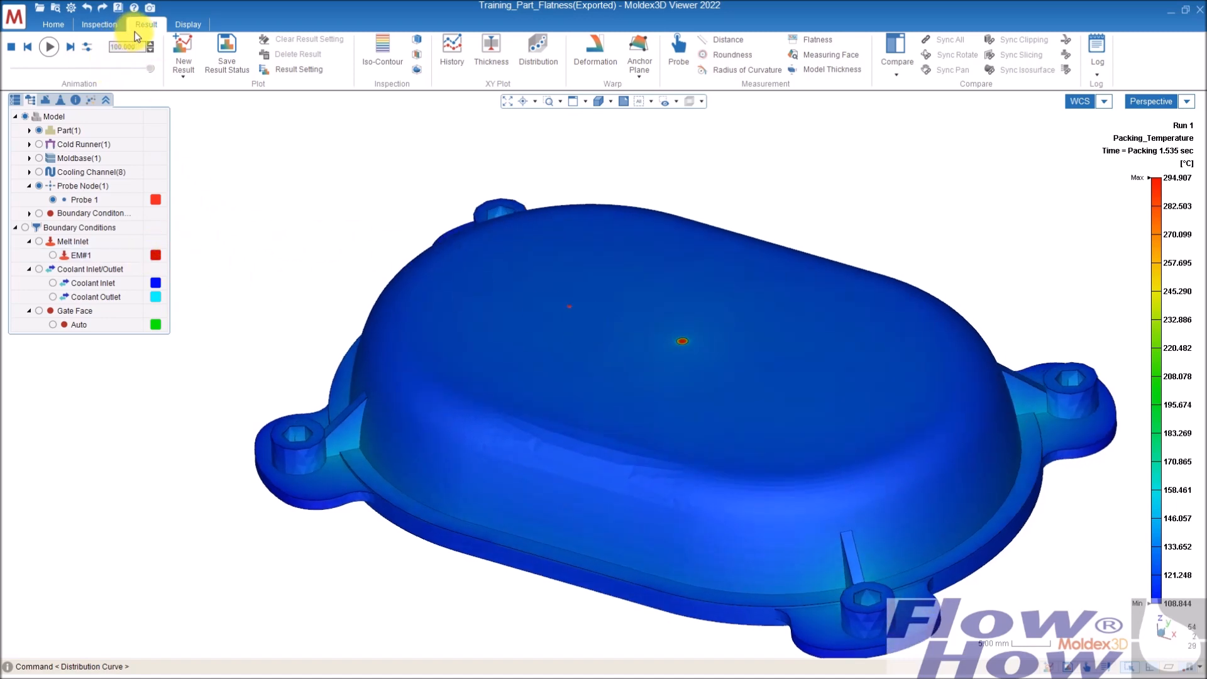
left_click(187, 24)
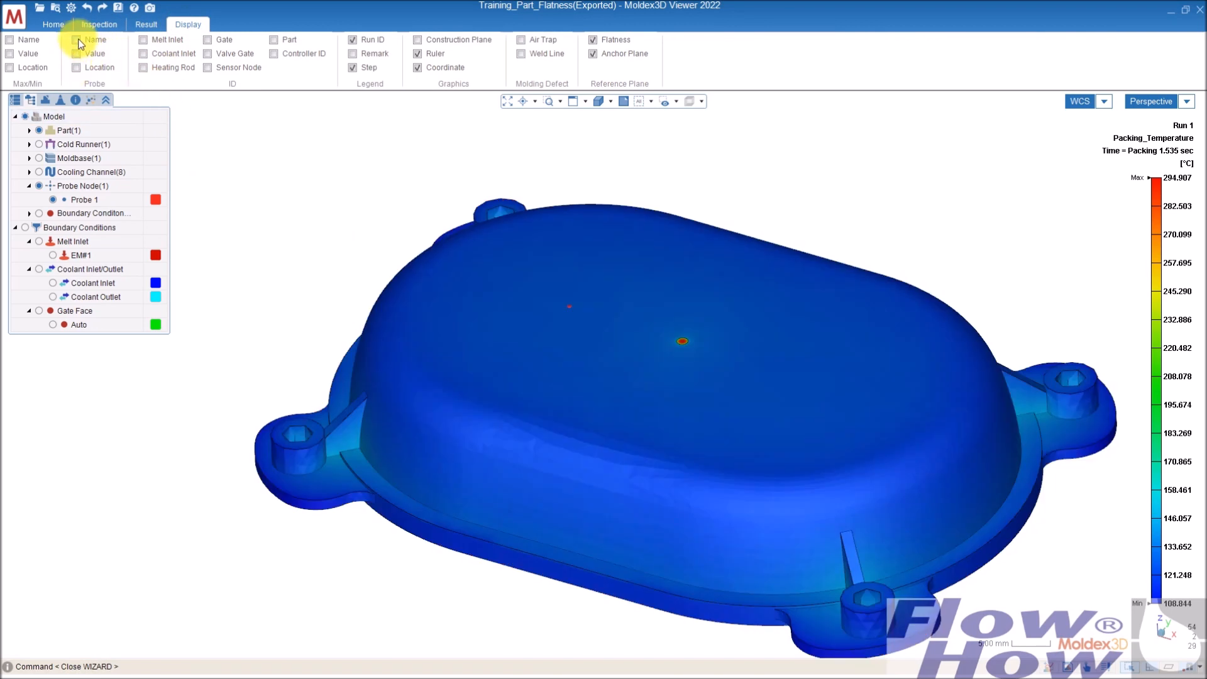
left_click(75, 40)
middle_click_drag(571, 302, 733, 369)
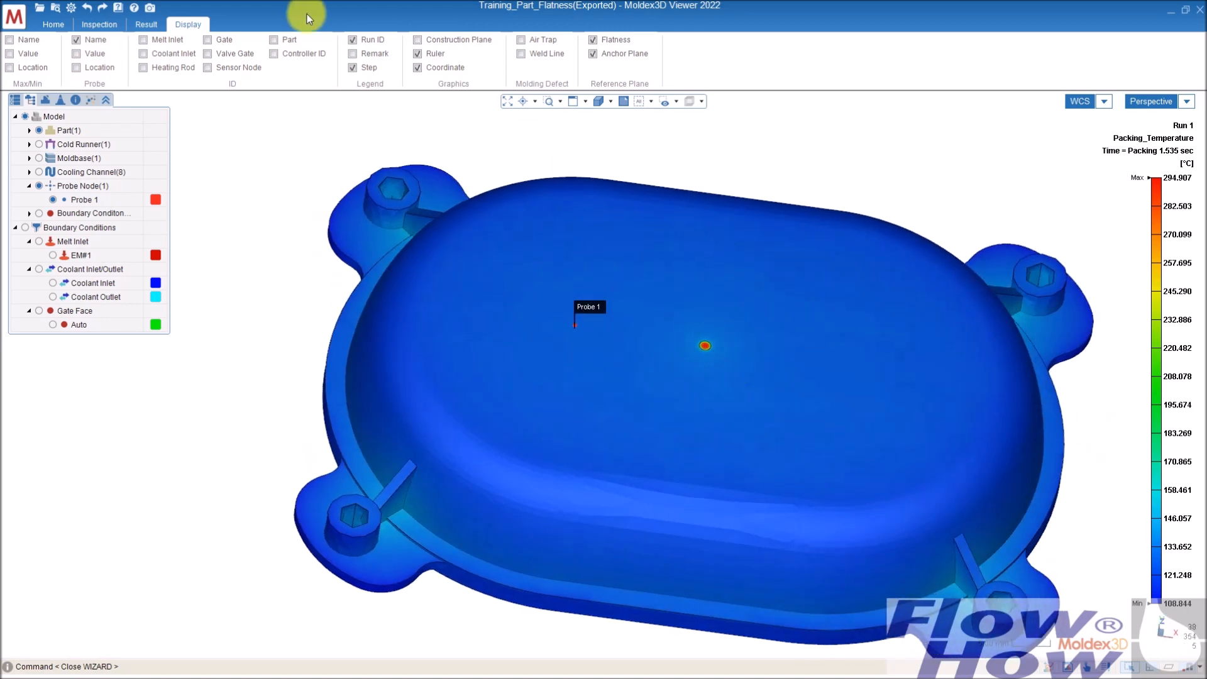
Step: Plot the packing-stage Temperature history curve of Probe 1 for run 1
left_click(145, 25)
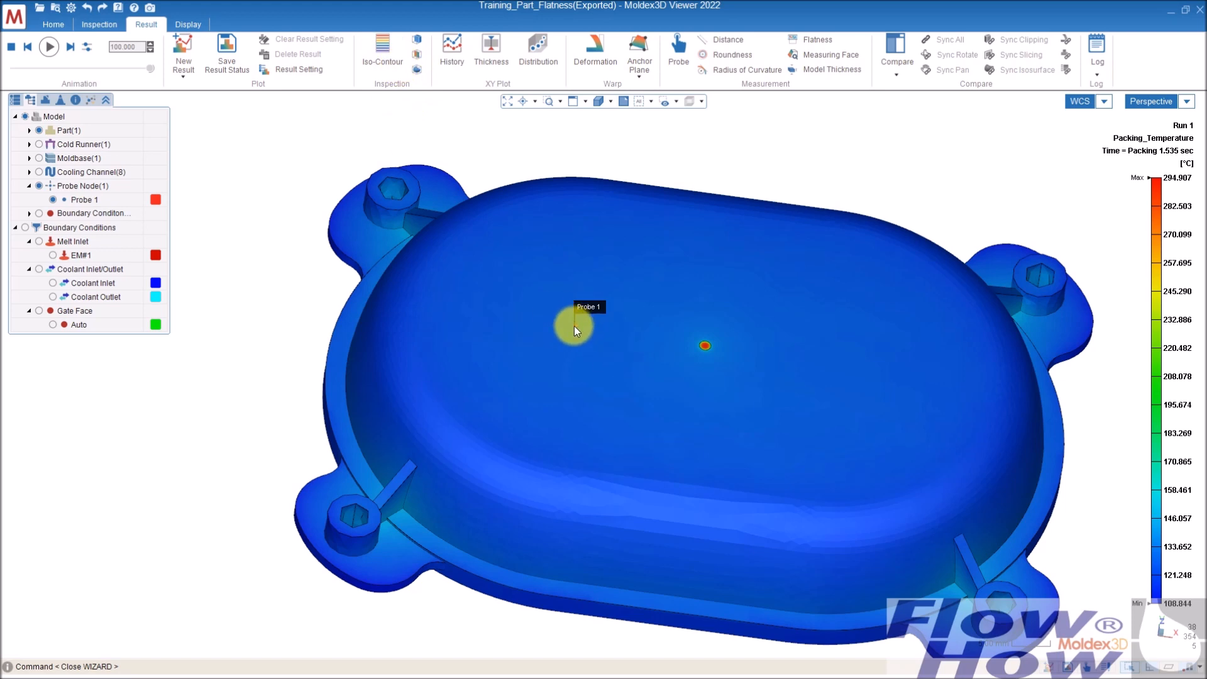
left_click(454, 56)
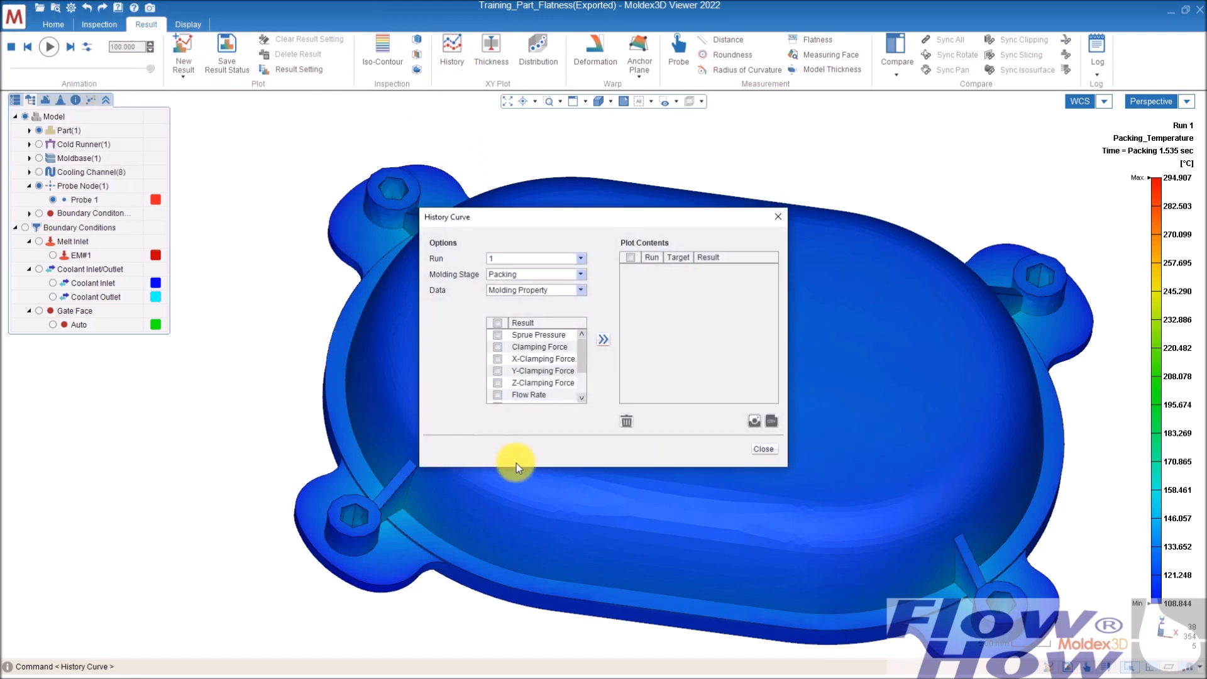
left_click(537, 290)
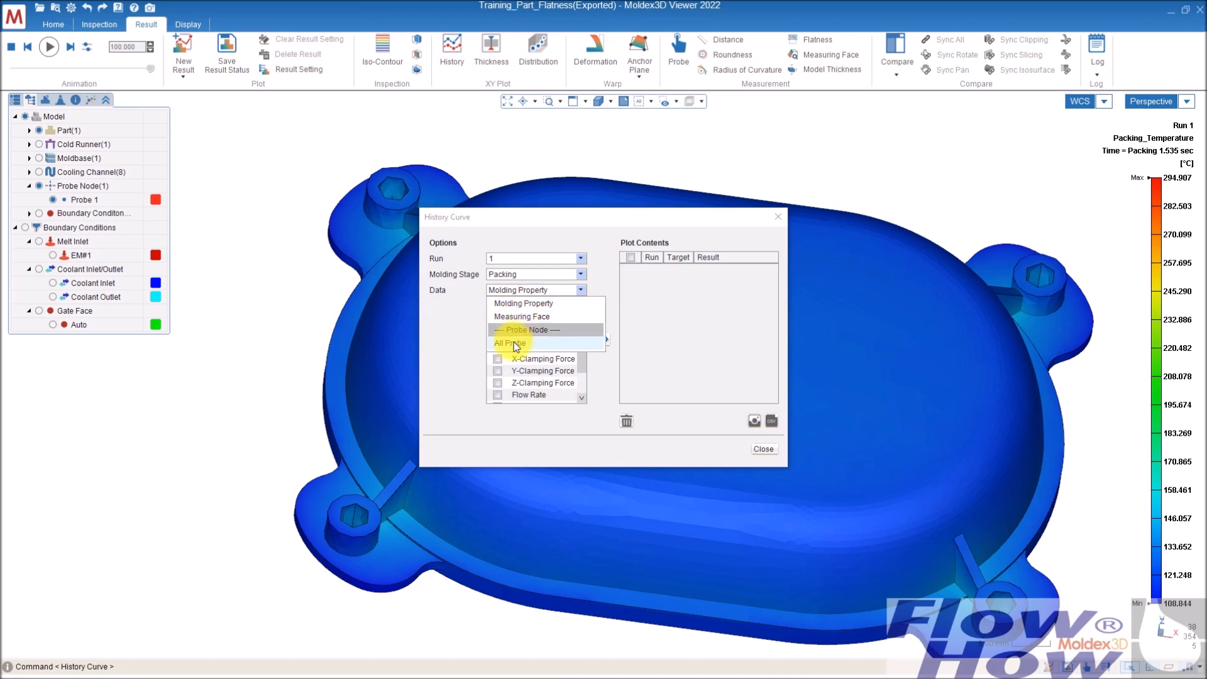
left_click(514, 345)
left_click(497, 336)
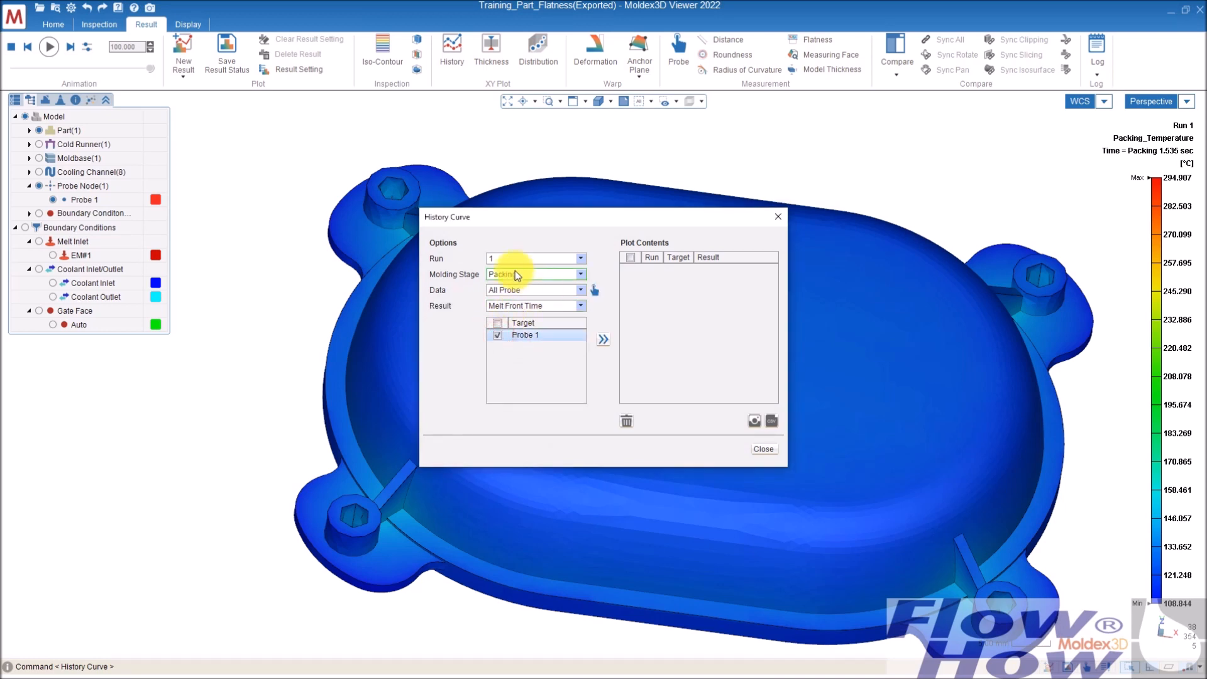
left_click(511, 307)
left_click(513, 344)
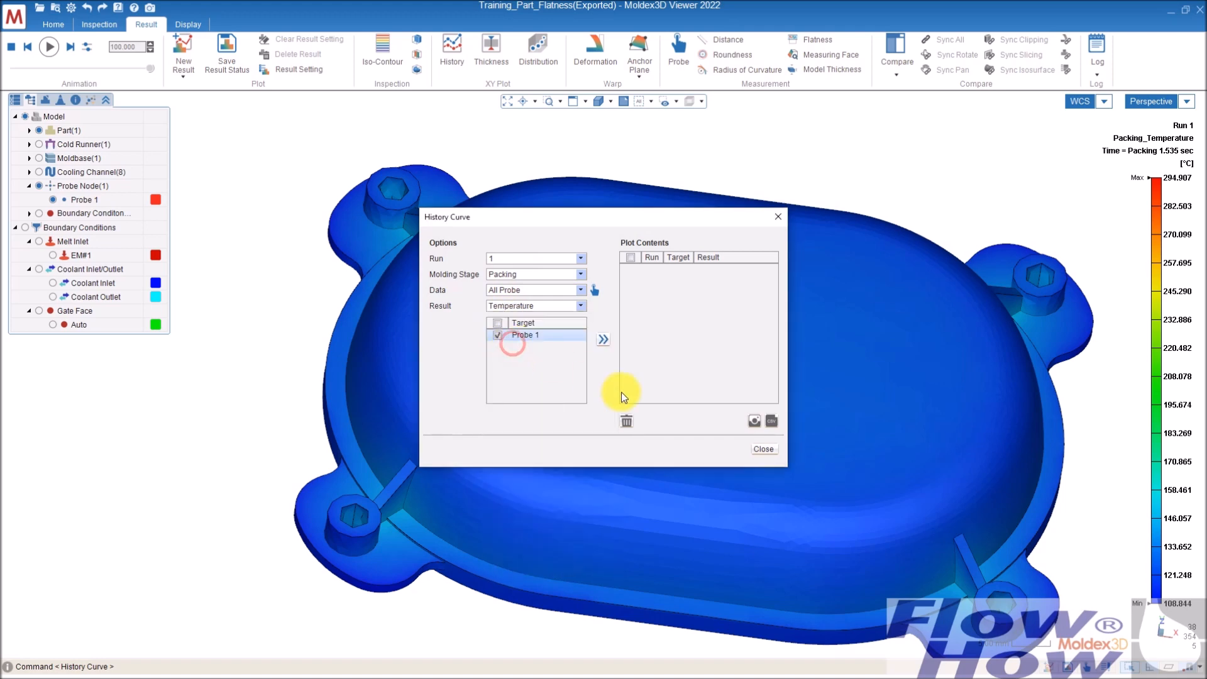
left_click(603, 339)
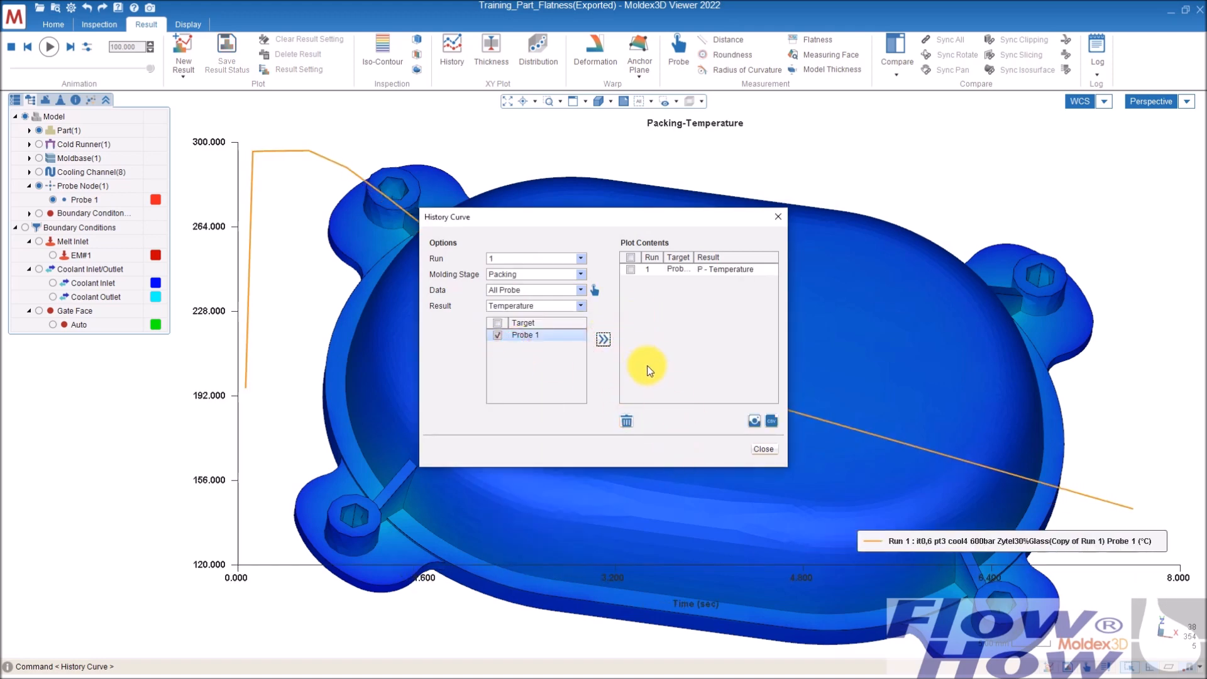
left_click(764, 449)
Step: Examine Probe 1's temperature curve with the part moved clear of the line, and close the plot
scroll(806, 353, "down", 5)
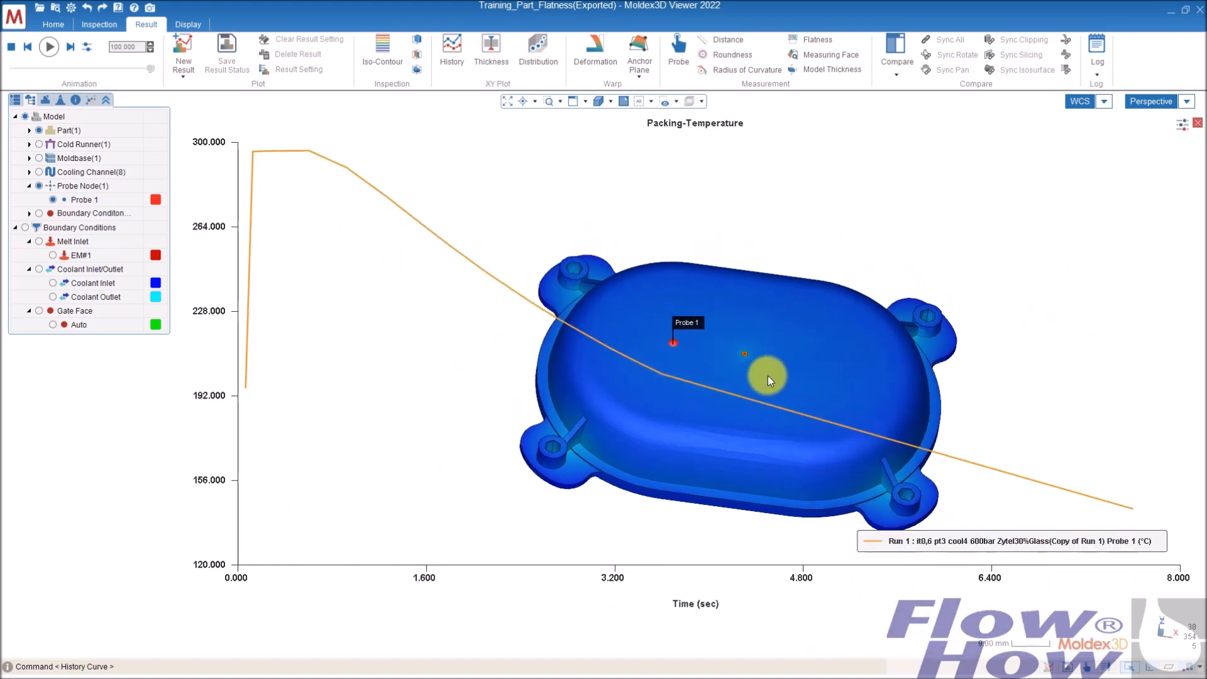
middle_click_drag(787, 376, 865, 287)
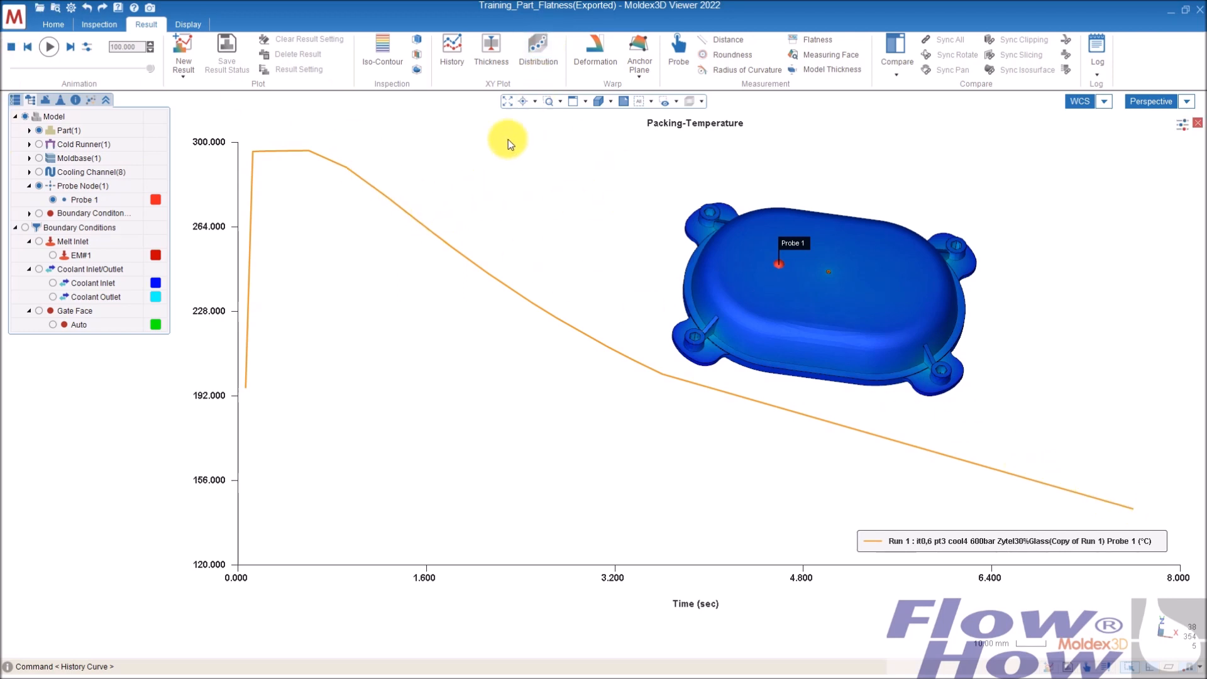
middle_click_drag(930, 284, 936, 265)
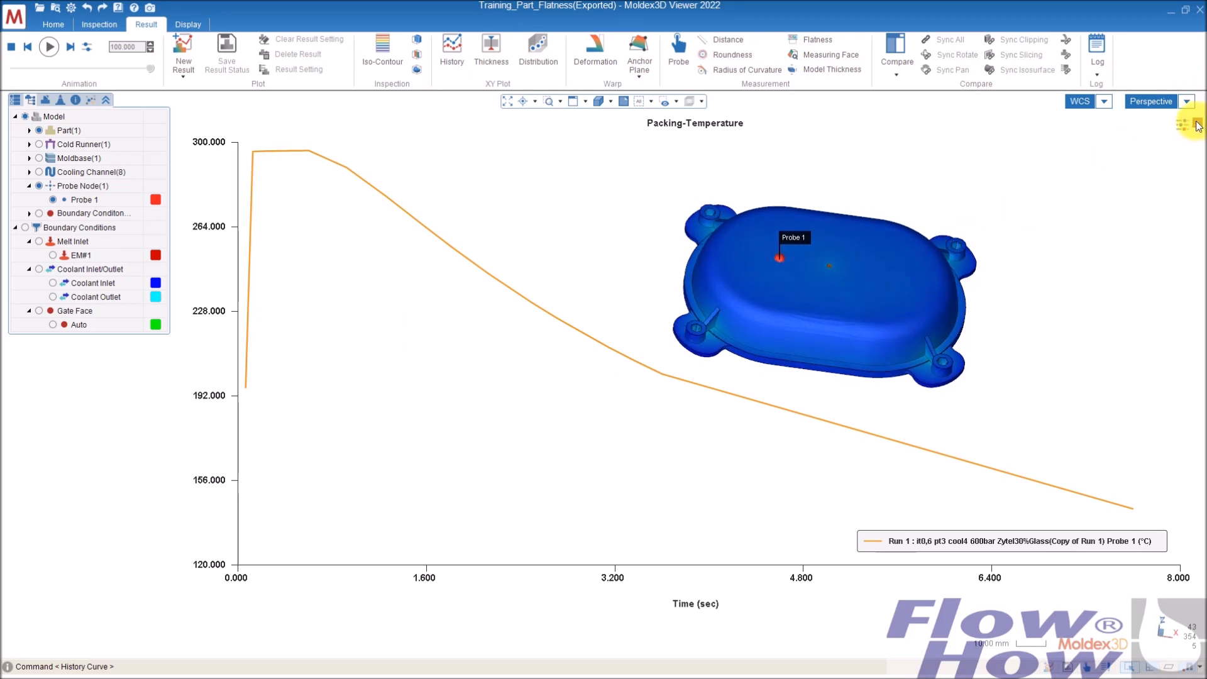
left_click(1197, 122)
middle_click_drag(833, 271, 577, 304)
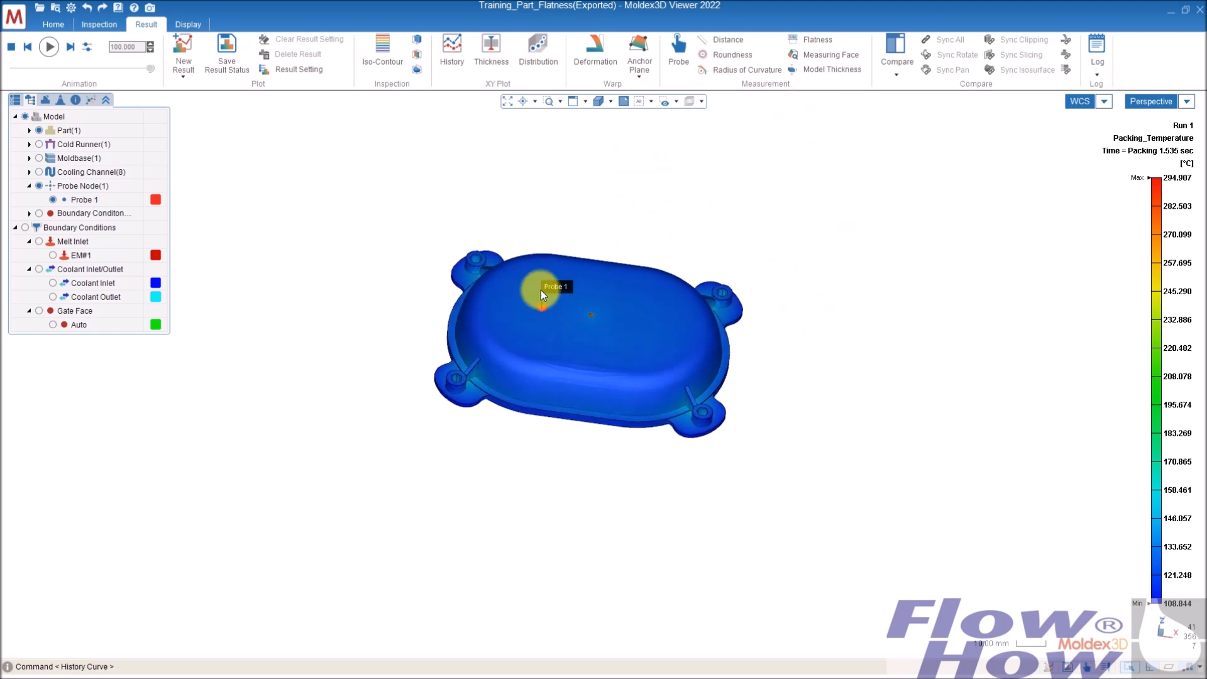
Step: Display the Warpage Total Displacement result and hide the probe nodes
left_click(16, 102)
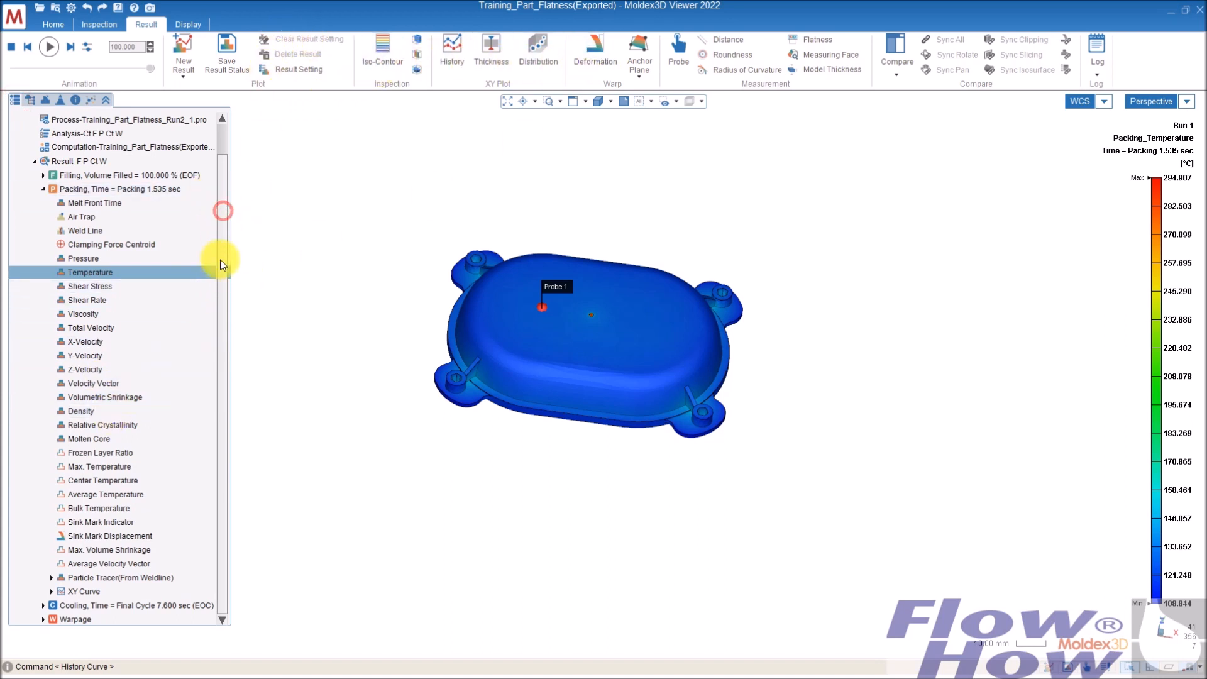
double_click(74, 619)
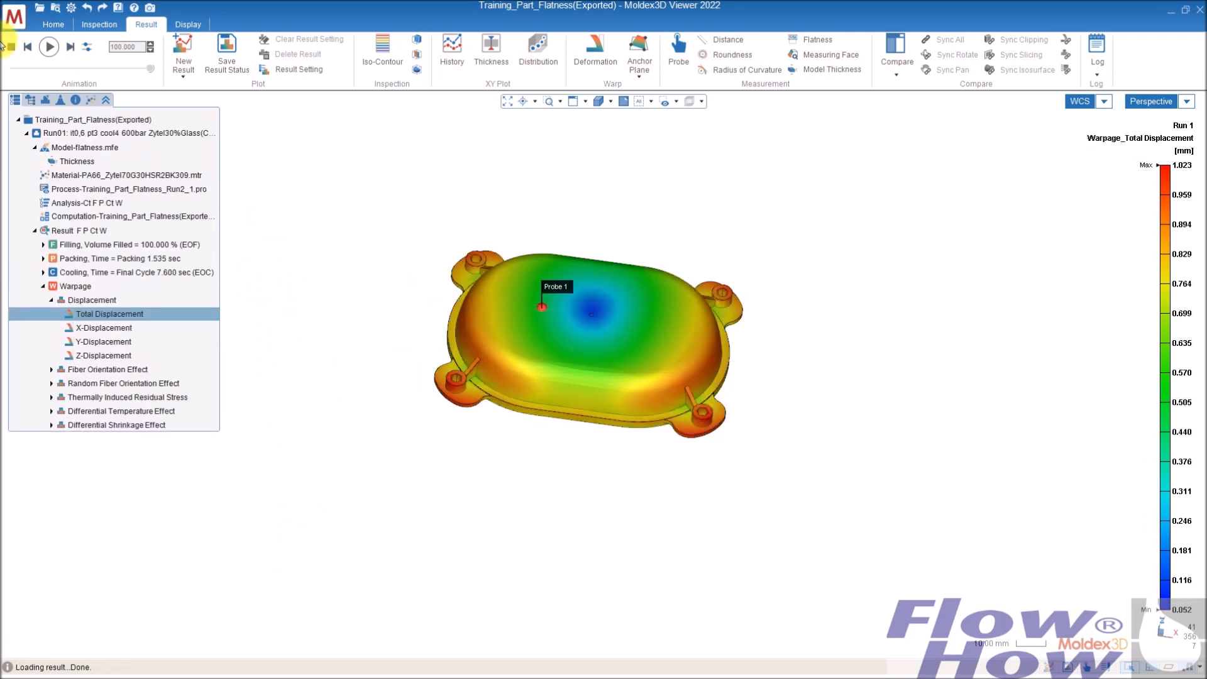
left_click(30, 100)
left_click(39, 186)
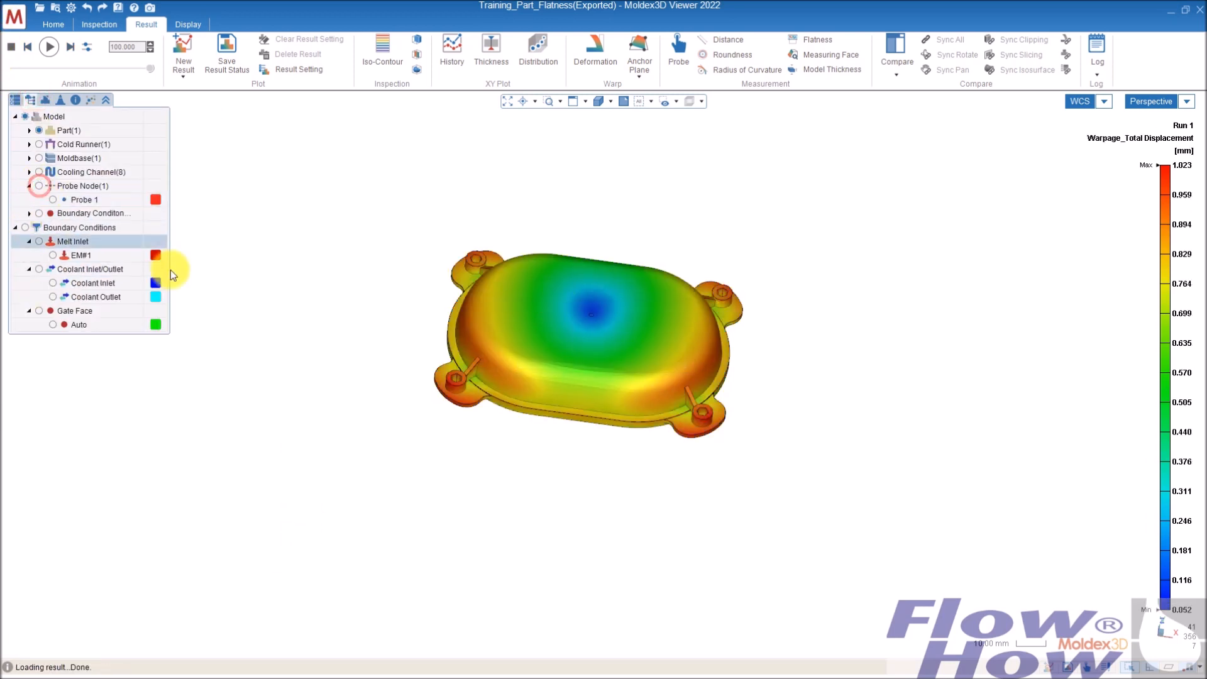
Step: Examine the total displacement distribution over the part from several angles and its maximum on the color legend
middle_click_drag(699, 362, 564, 411)
middle_click_drag(654, 319, 642, 359)
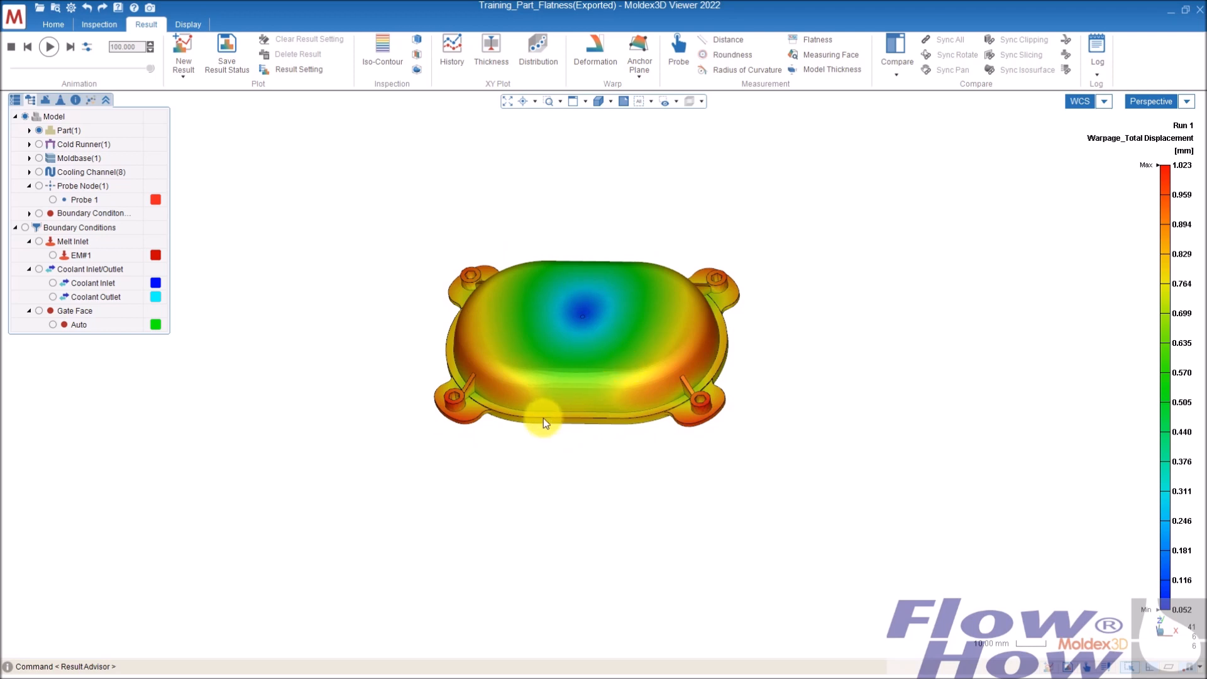
scroll(518, 417, "up", 3)
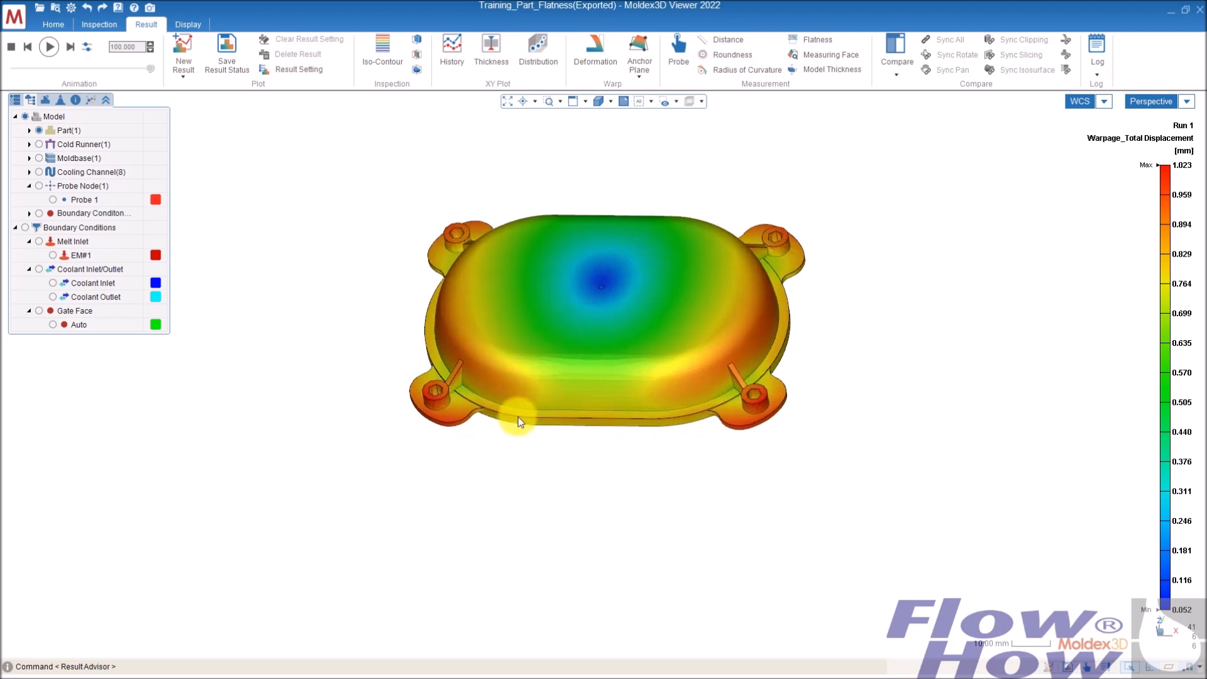
scroll(518, 417, "up", 3)
middle_click_drag(709, 286, 695, 304)
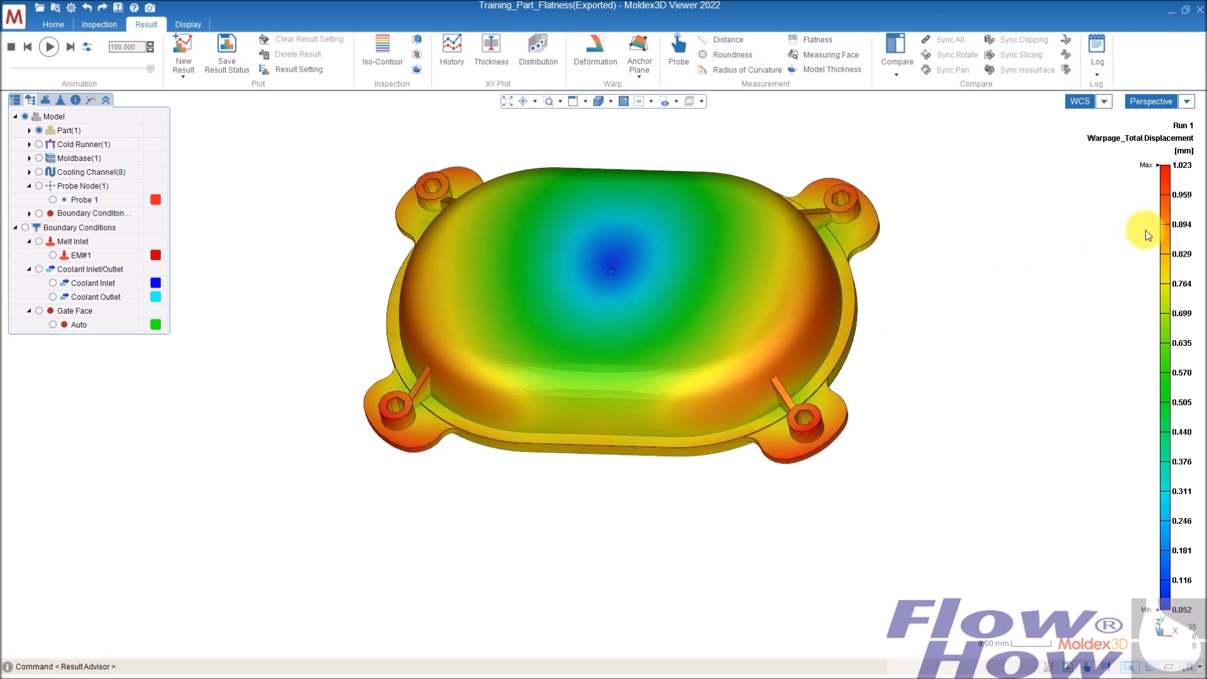
mouse_move(1189, 169)
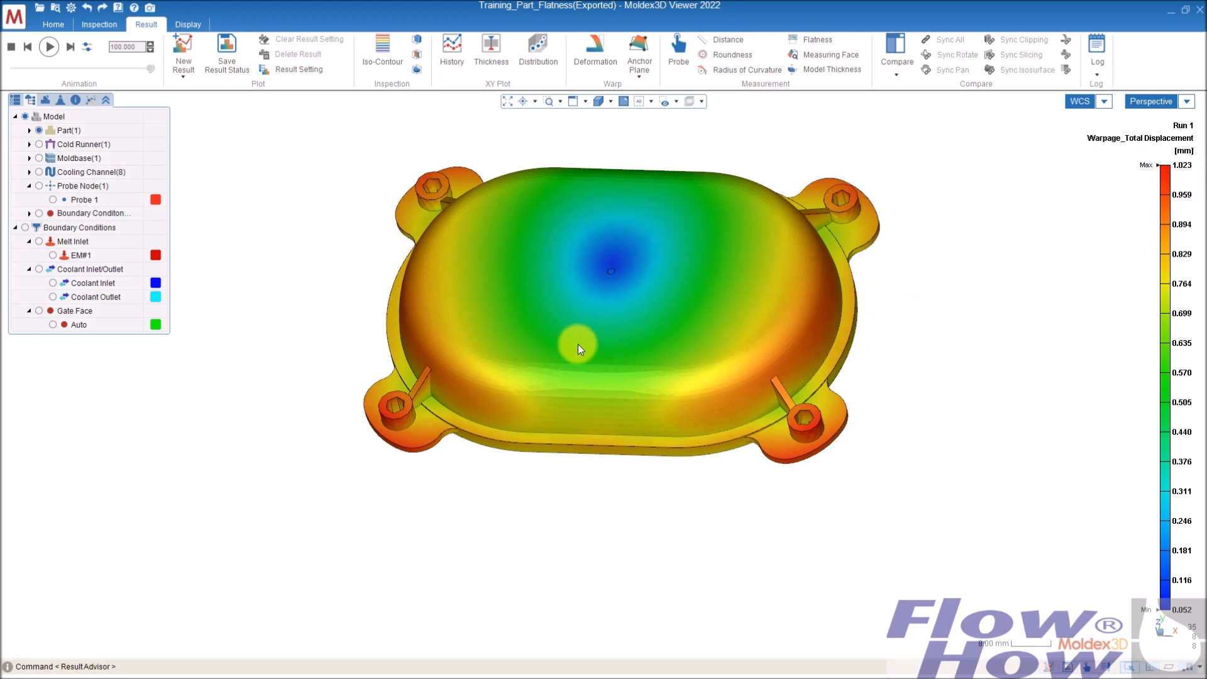
middle_click_drag(579, 358, 621, 293)
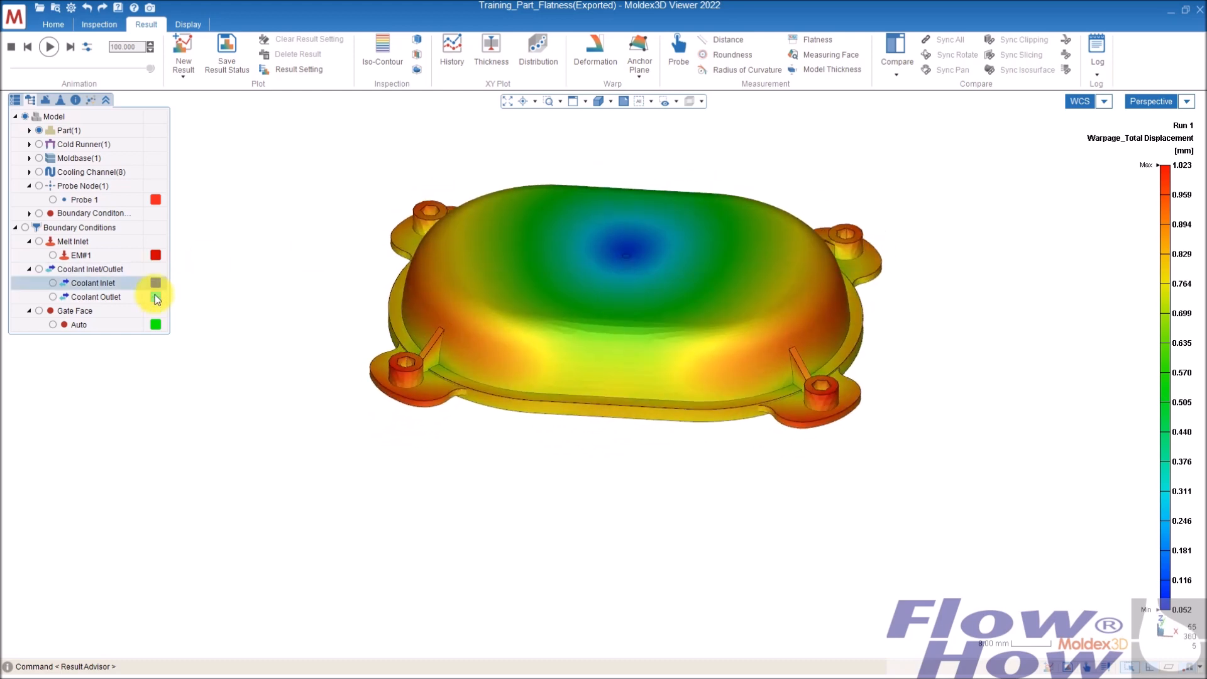
Step: Show the deformed shape of the Total Displacement result and exaggerate it with a scale factor of 7
left_click(17, 100)
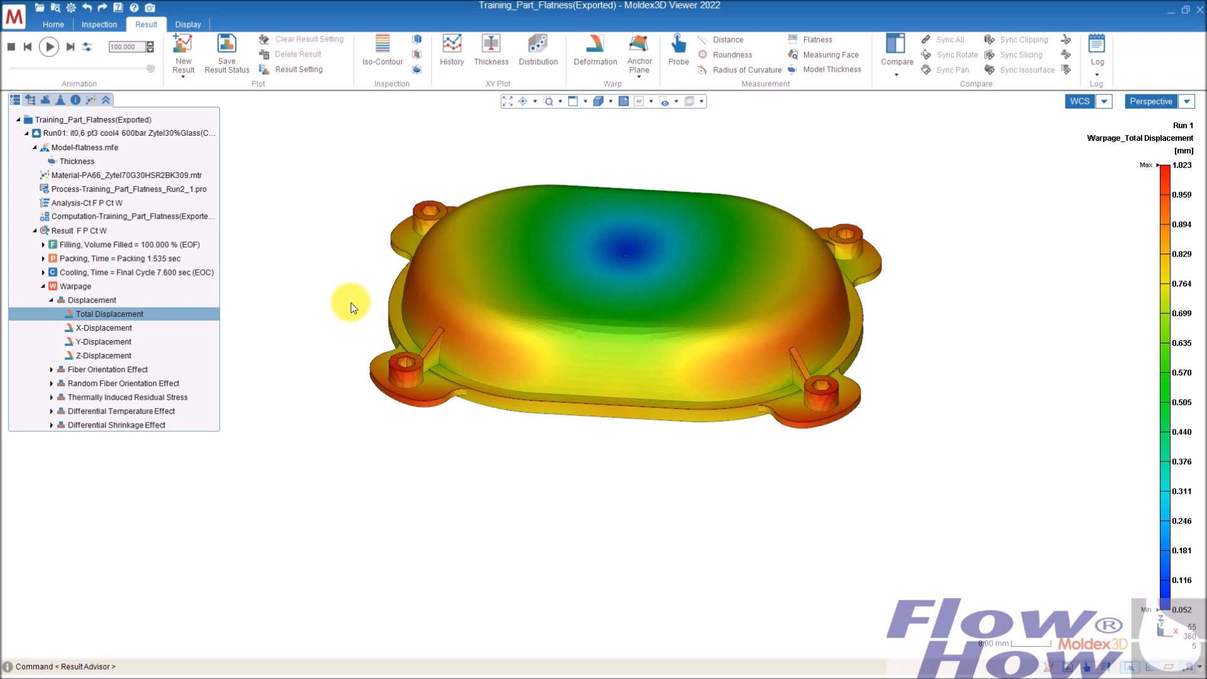
left_click(591, 47)
middle_click_drag(627, 299, 564, 280)
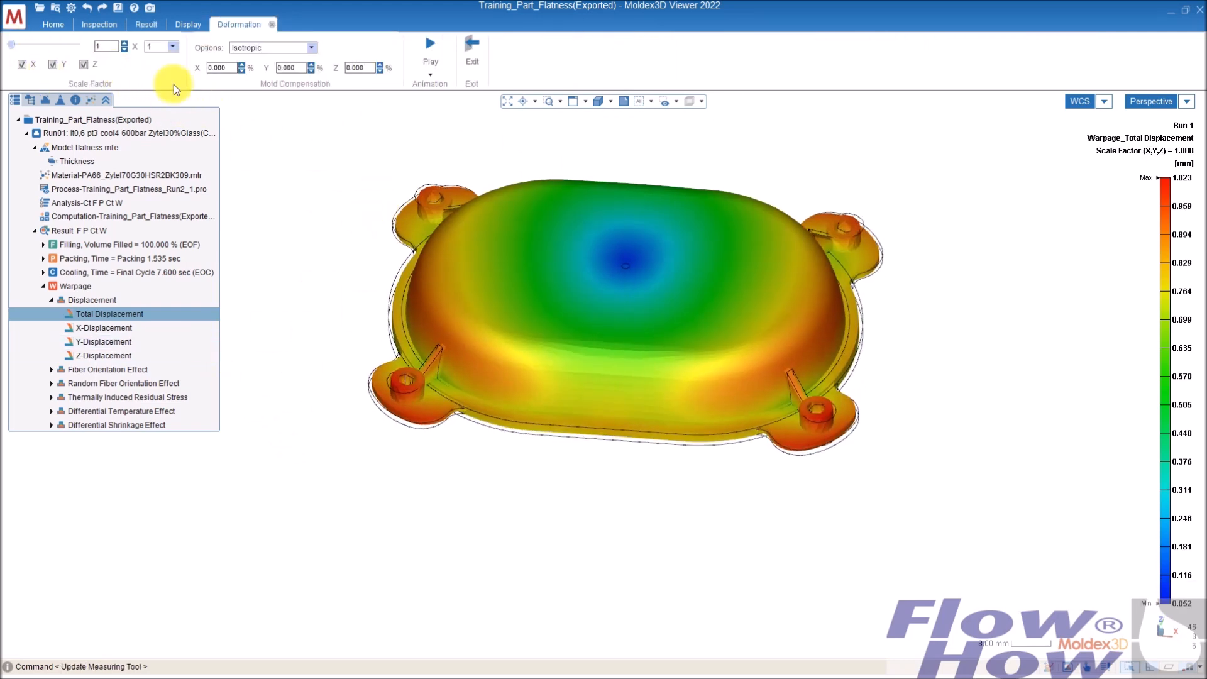
left_click(11, 47)
left_click_drag(12, 46, 16, 47)
middle_click_drag(625, 414, 614, 307)
Step: Set the deformation scale factor to 5 in X, Y and Z
left_click(106, 47)
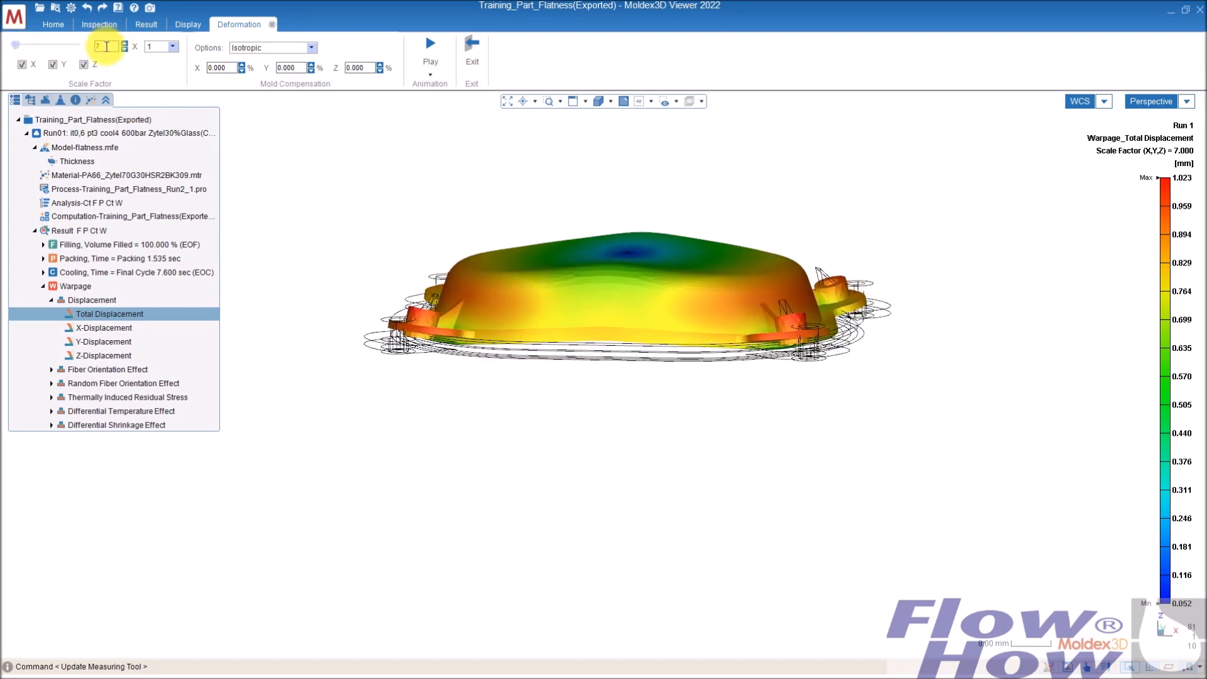
type("5")
key("Return")
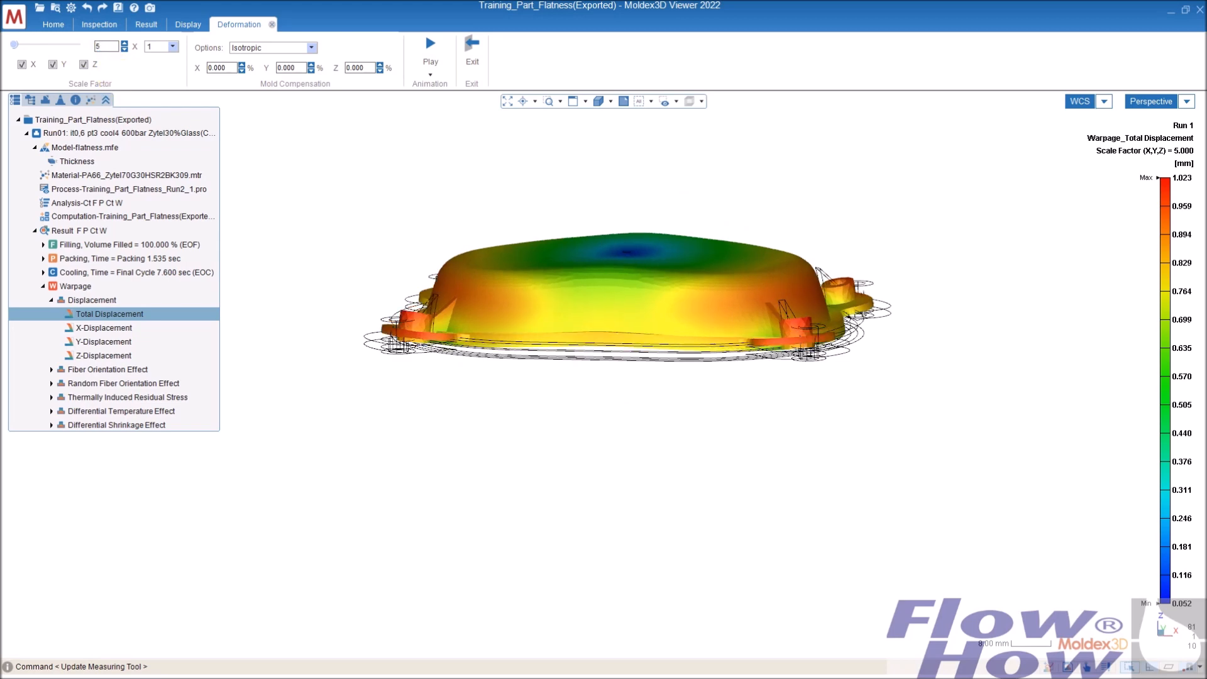
middle_click_drag(525, 248, 590, 270)
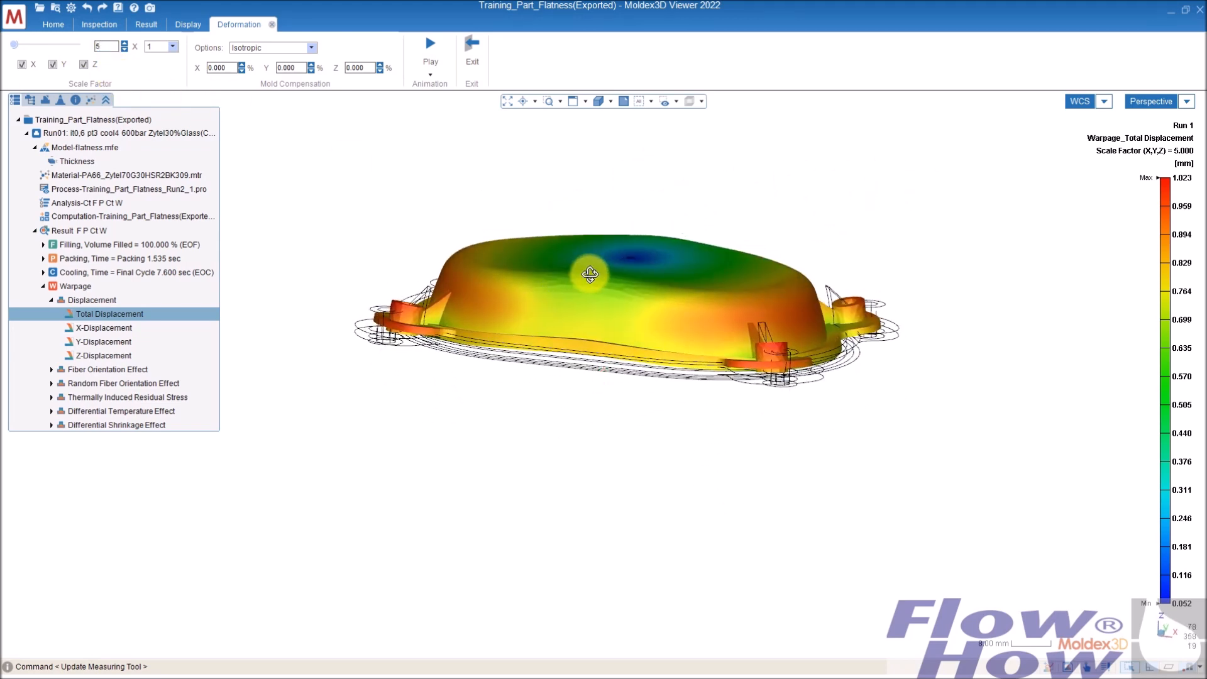
Step: Inspect the deformed part under the Total Fiber Orientation Effect and Total Differential Temperature Effect displacements
double_click(115, 371)
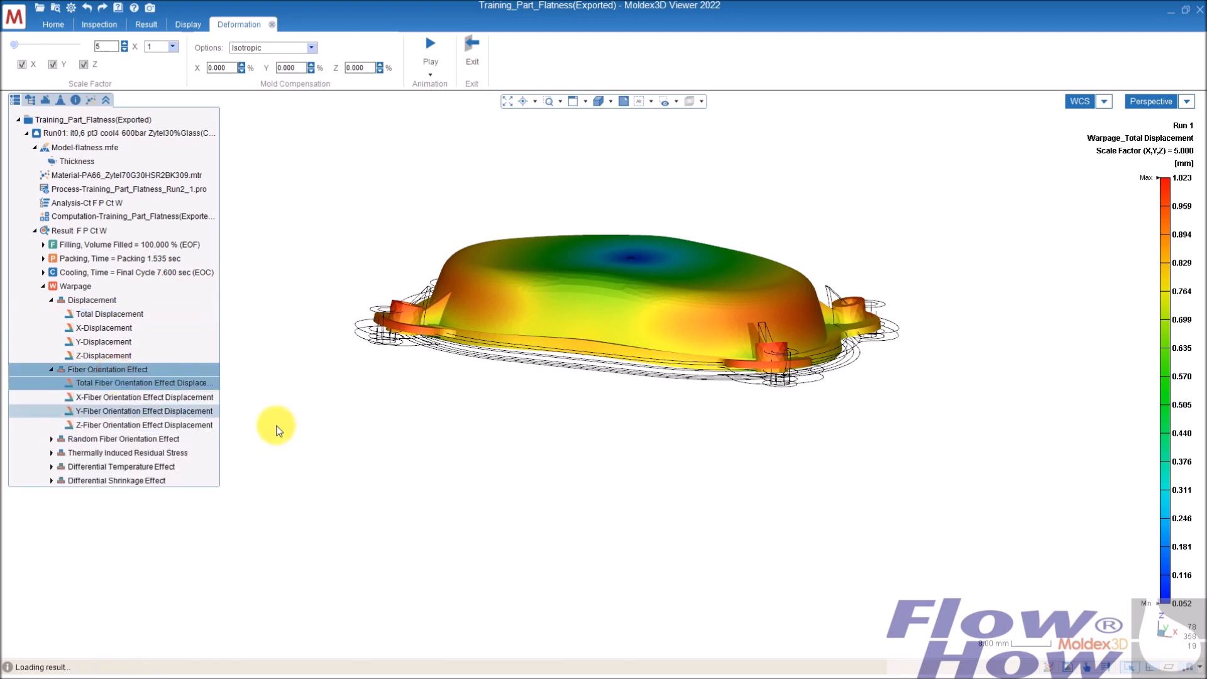
middle_click_drag(689, 368, 619, 311)
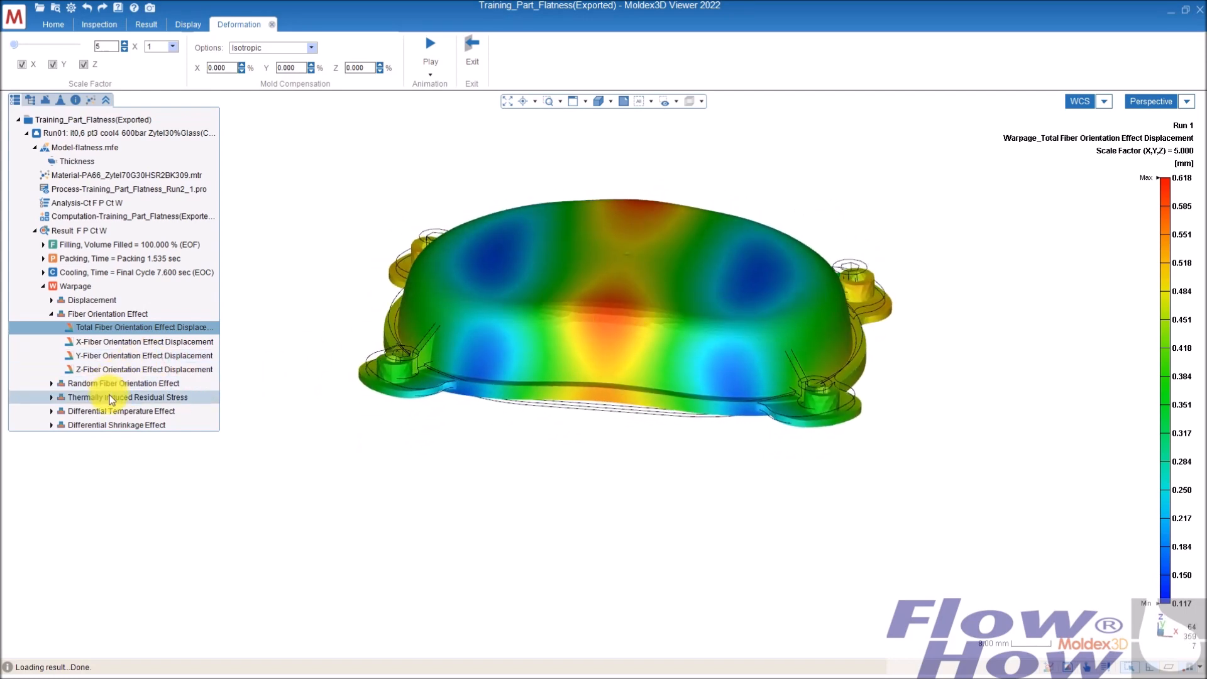
double_click(124, 415)
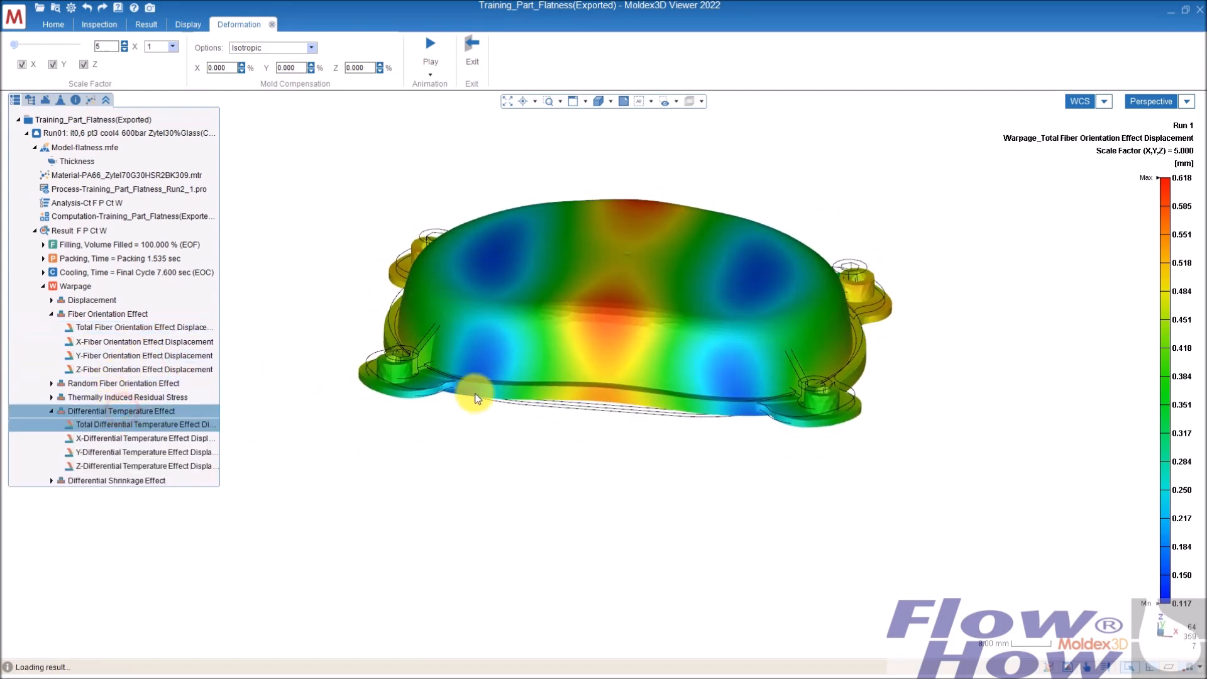
middle_click_drag(574, 373, 980, 252)
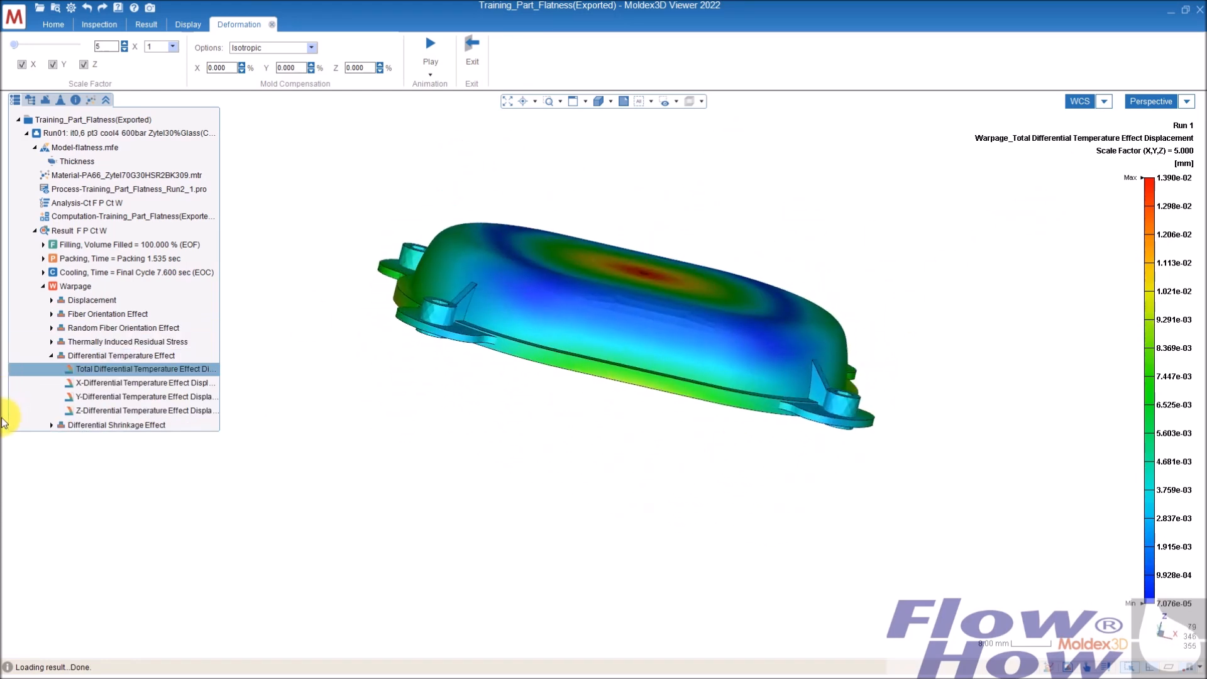
Step: Display the Total Differential Shrinkage Effect Displacement and examine the deformed part against its undeformed outline
double_click(120, 426)
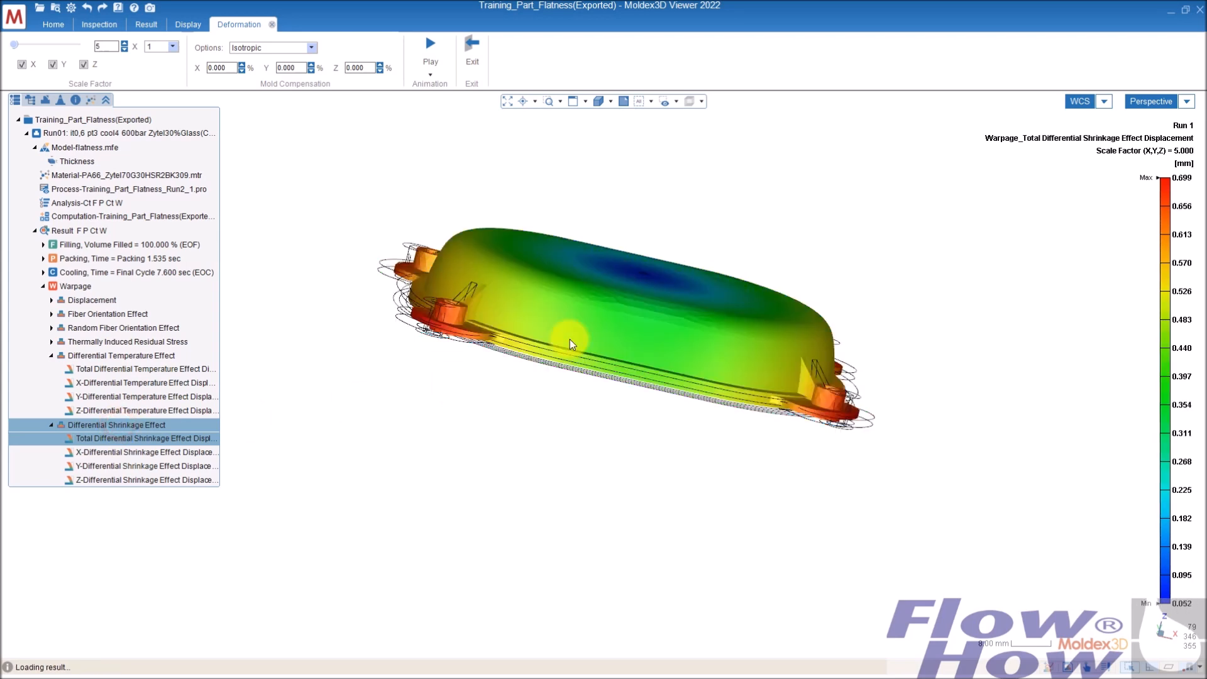
middle_click_drag(733, 401, 617, 366)
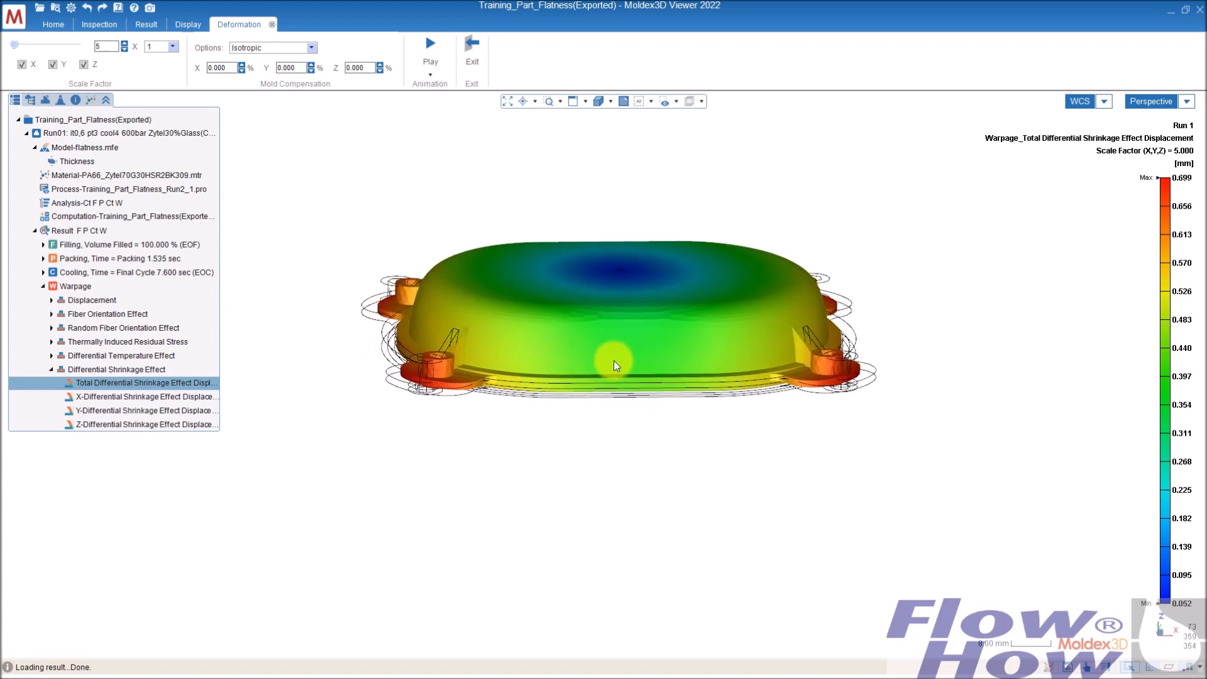
middle_click_drag(445, 329, 425, 401)
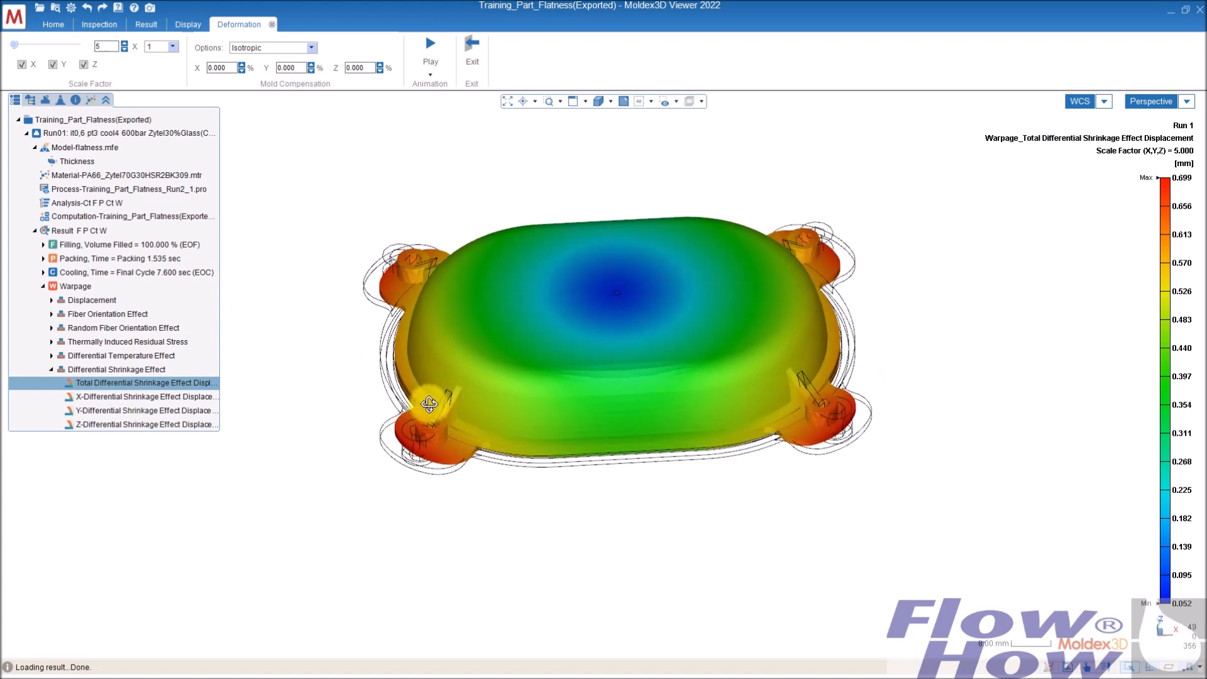
mouse_move(614, 380)
middle_mouse_down()
mouse_move(614, 210)
mouse_move(588, 288)
mouse_move(625, 359)
middle_mouse_up()
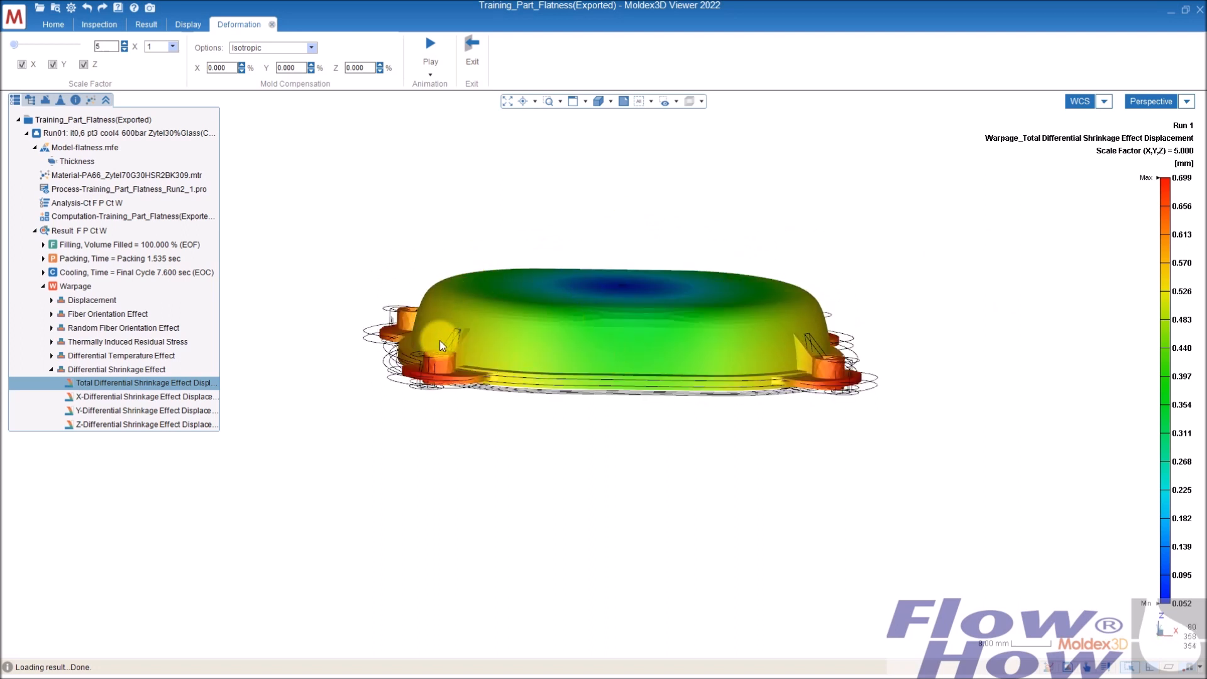
middle_click_drag(441, 347, 478, 383)
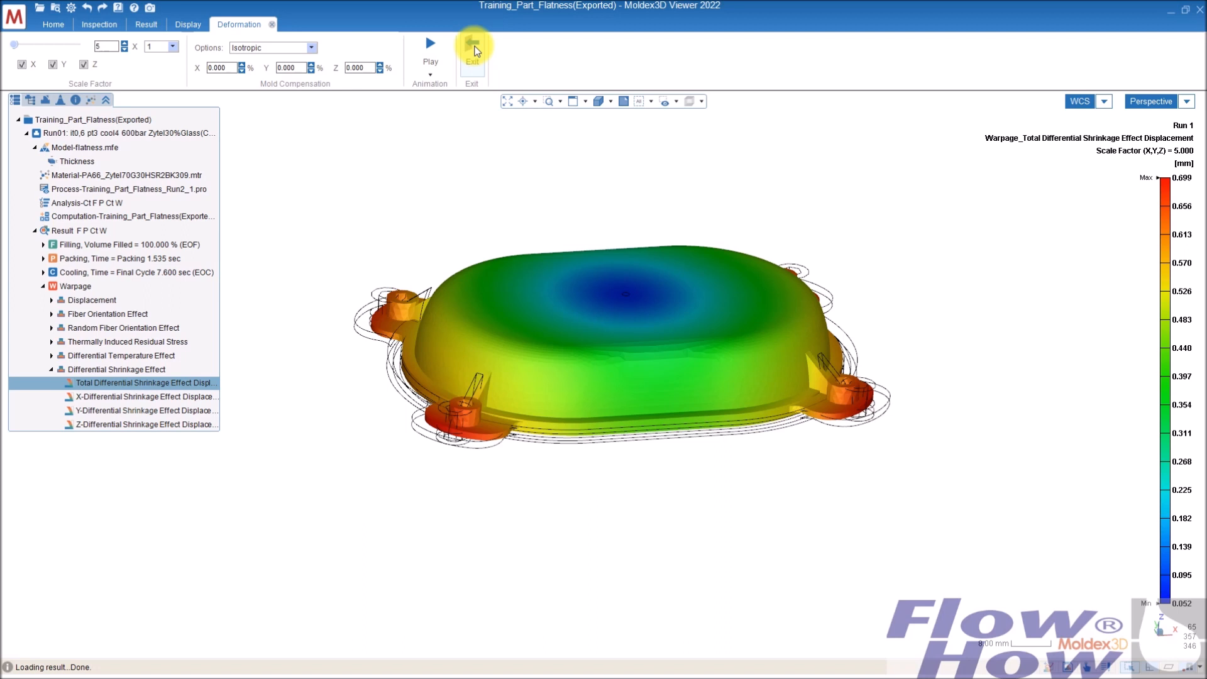
Step: Return to the Total Displacement result and apply an isotropic mold compensation of 0.8 %
double_click(89, 300)
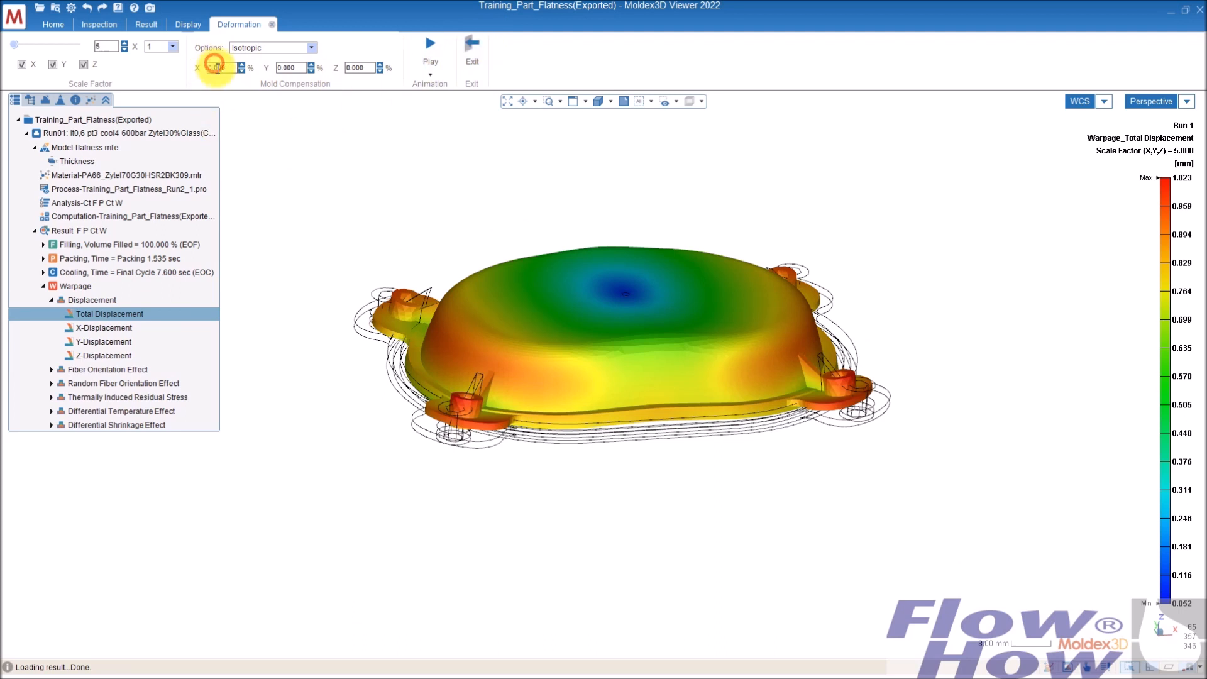
left_click(215, 65)
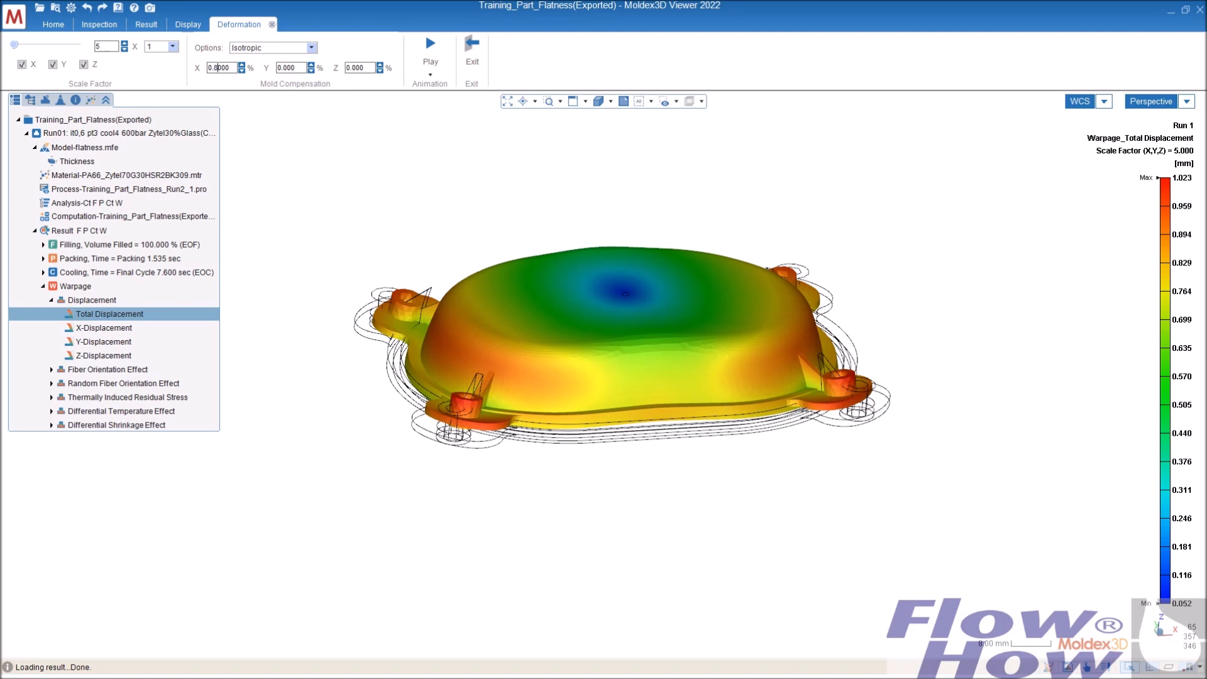
key("Return")
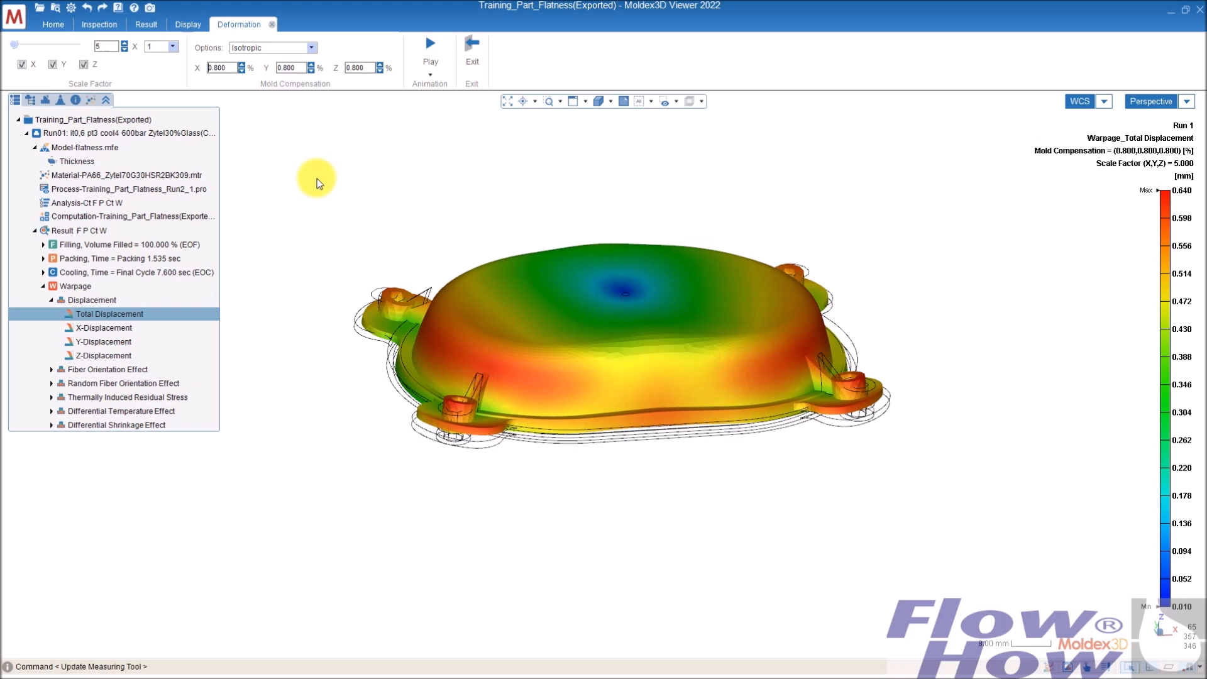
Step: Set the isotropic mold compensation to 1.2 %, examine the deformed part from several angles, and leave the deformation display
mouse_move(783, 445)
middle_mouse_down()
mouse_move(762, 291)
mouse_move(733, 493)
mouse_move(903, 373)
mouse_move(819, 539)
mouse_move(738, 383)
mouse_move(717, 381)
mouse_move(700, 446)
middle_mouse_up()
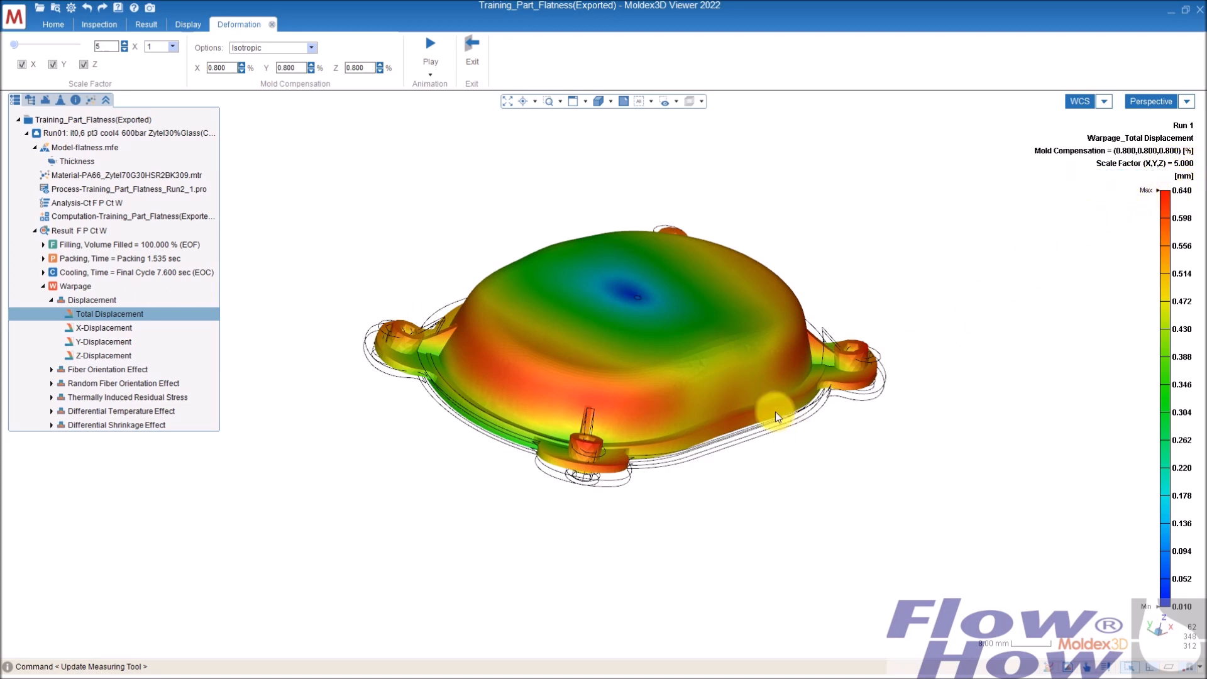
middle_click_drag(778, 418, 628, 365)
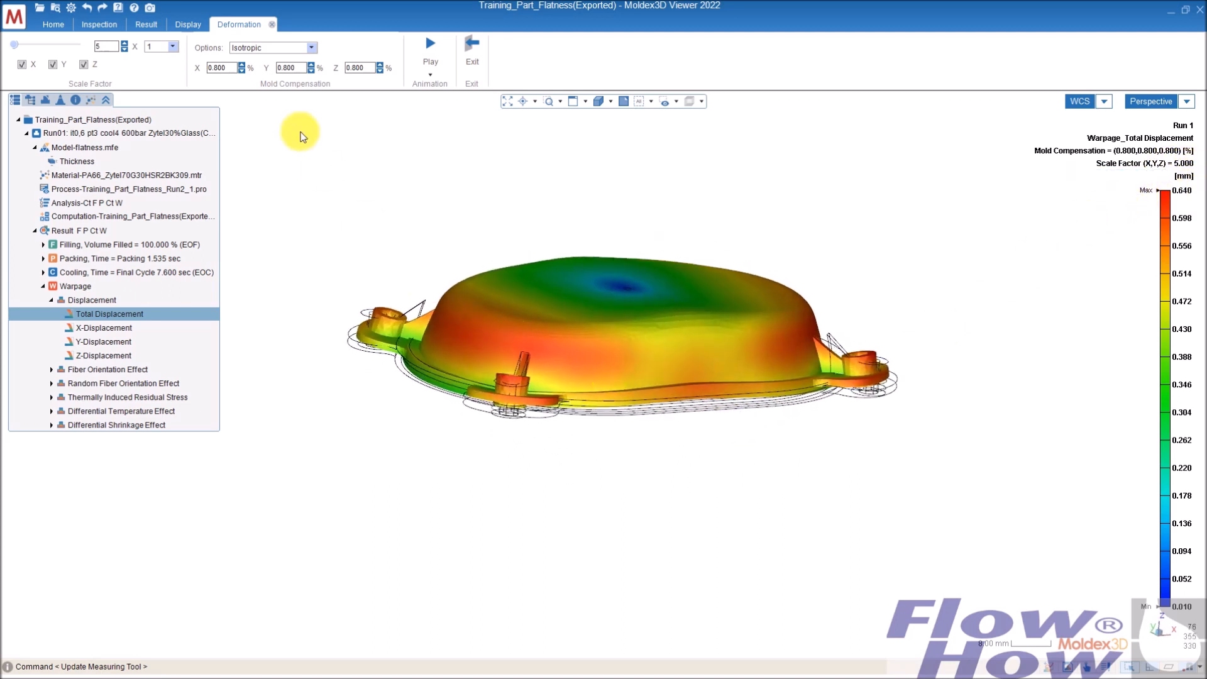
left_click_drag(228, 68, 201, 70)
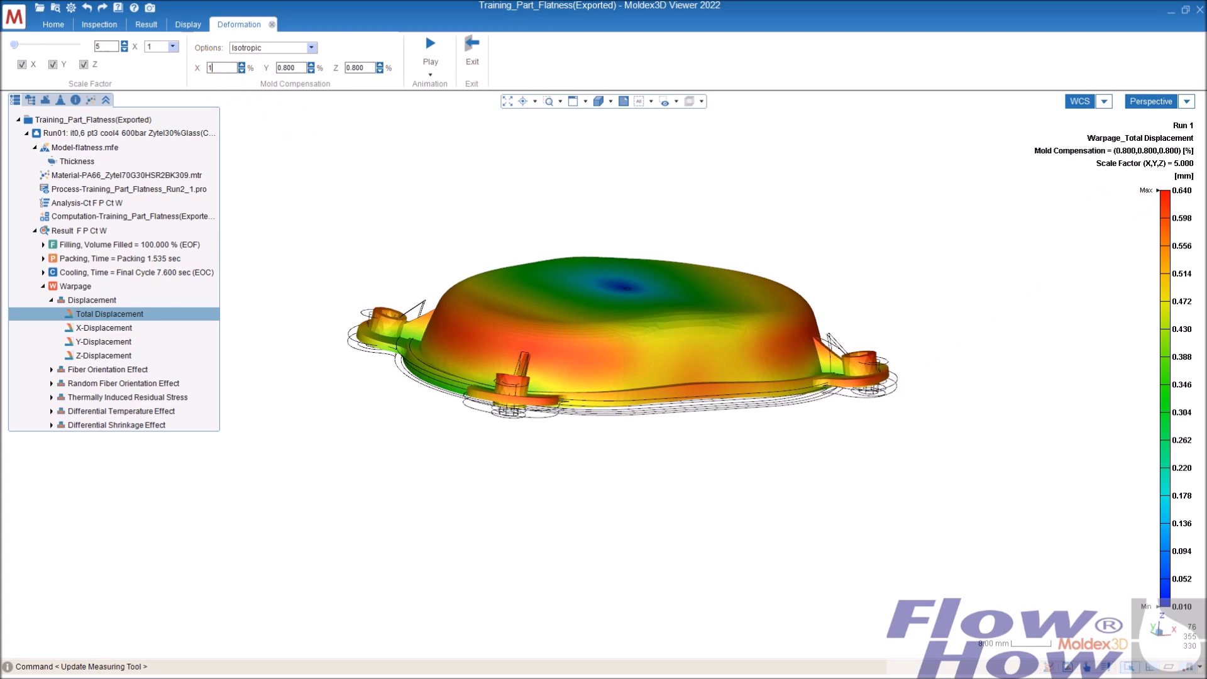
type("1.2")
key("Return")
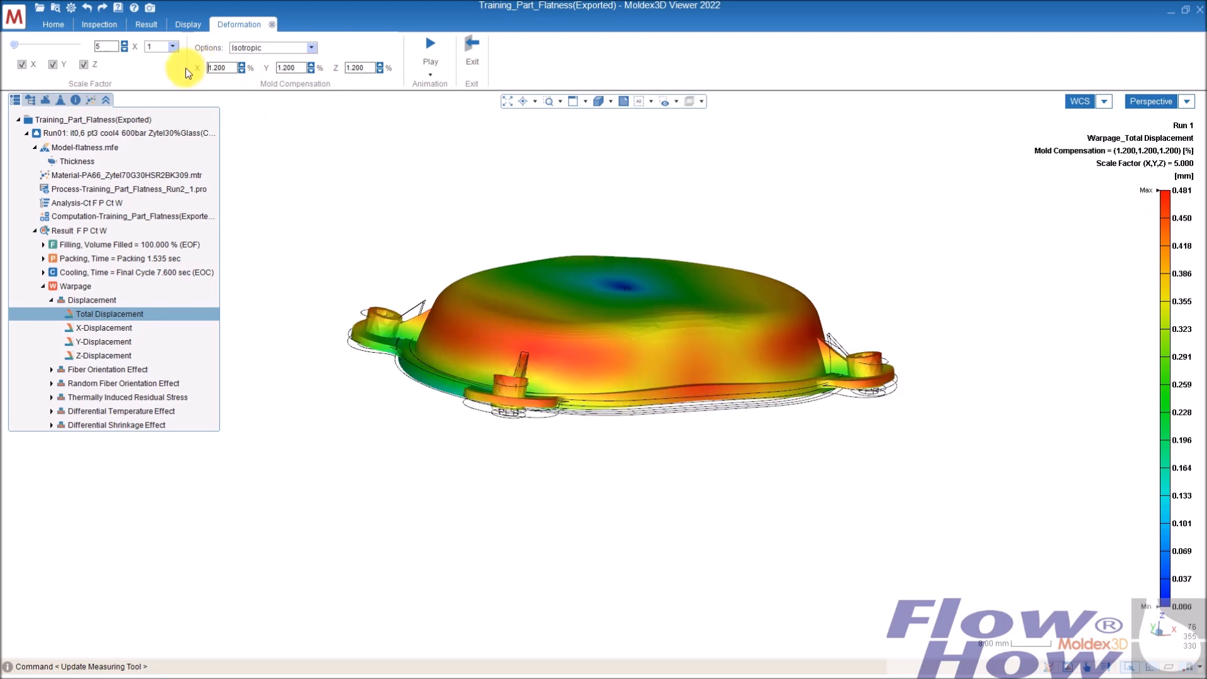
middle_click_drag(570, 347, 634, 364)
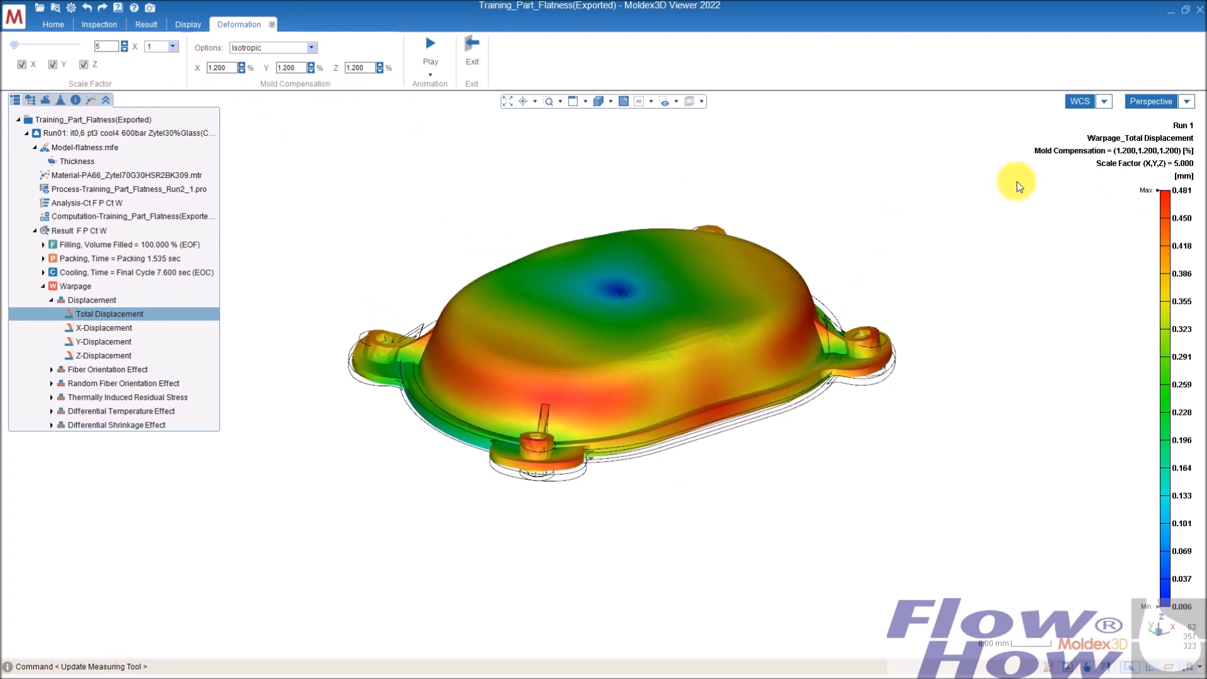
mouse_move(774, 436)
middle_mouse_down()
mouse_move(892, 315)
mouse_move(849, 426)
mouse_move(603, 485)
mouse_move(553, 471)
mouse_move(557, 446)
mouse_move(574, 510)
mouse_move(496, 473)
mouse_move(597, 302)
mouse_move(668, 140)
mouse_move(903, 296)
mouse_move(660, 342)
mouse_move(625, 490)
mouse_move(485, 359)
middle_mouse_up()
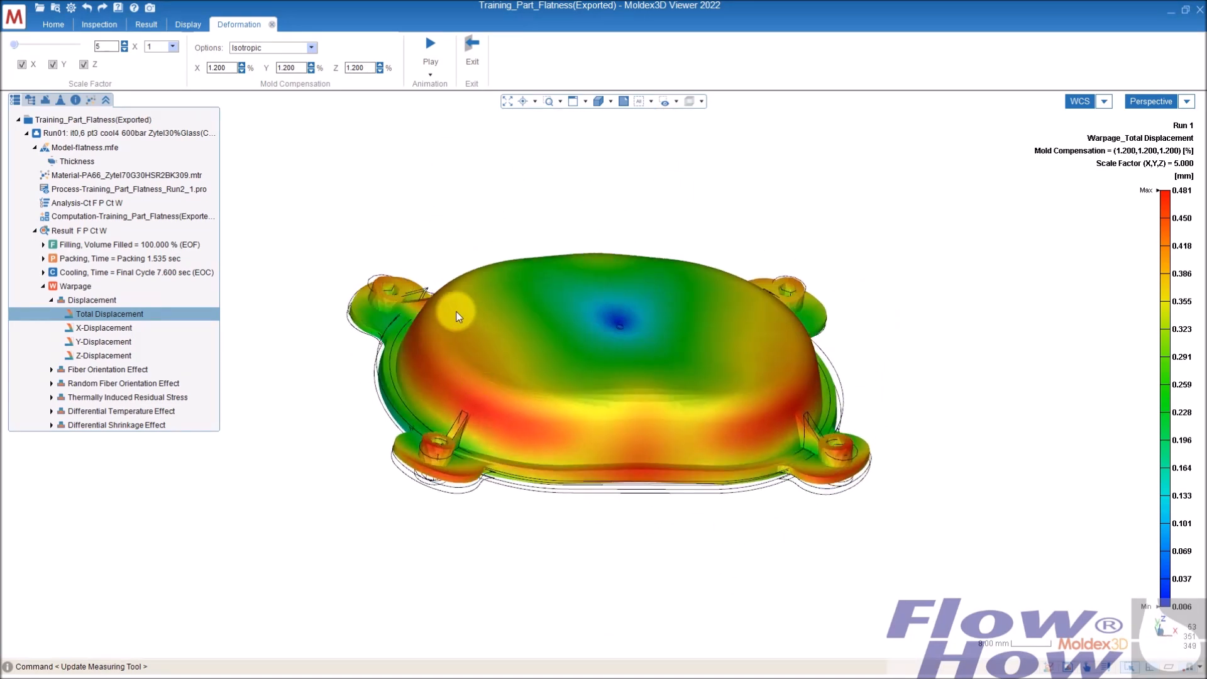
left_click(472, 48)
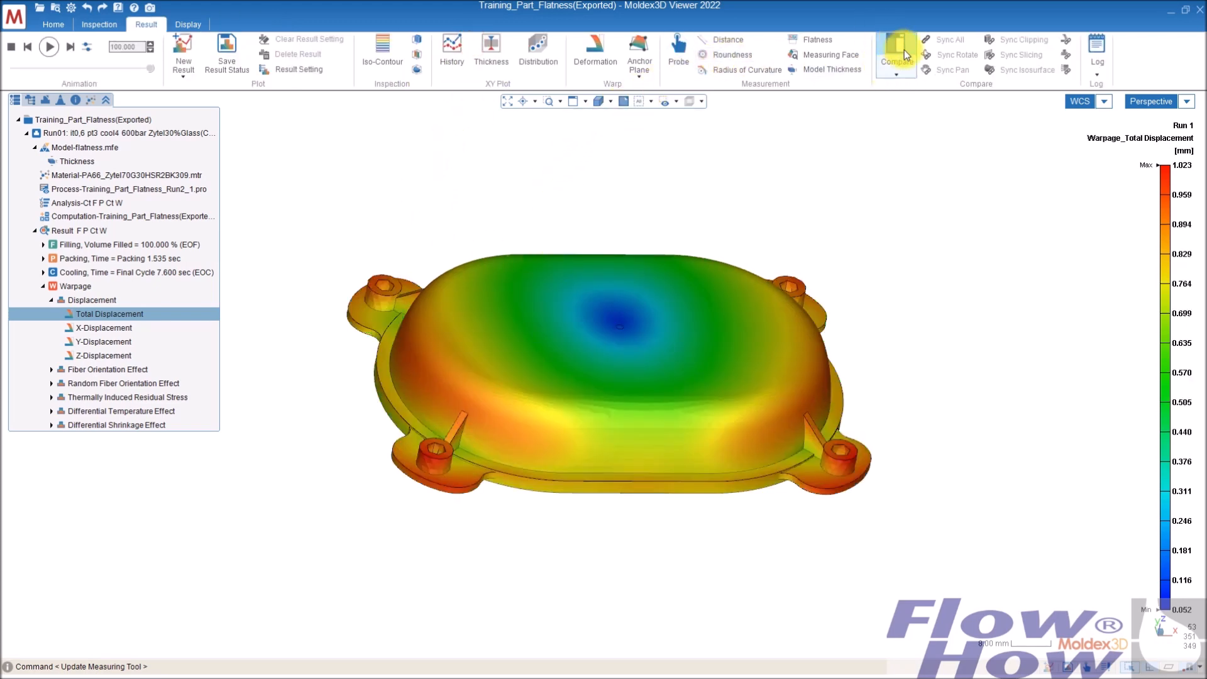
Step: Measure the flatness of the narrow face running around the part's open rim, save the measurement and hide it
left_click(819, 41)
middle_click_drag(638, 526, 677, 271)
scroll(568, 267, "up", 5)
left_click(692, 228)
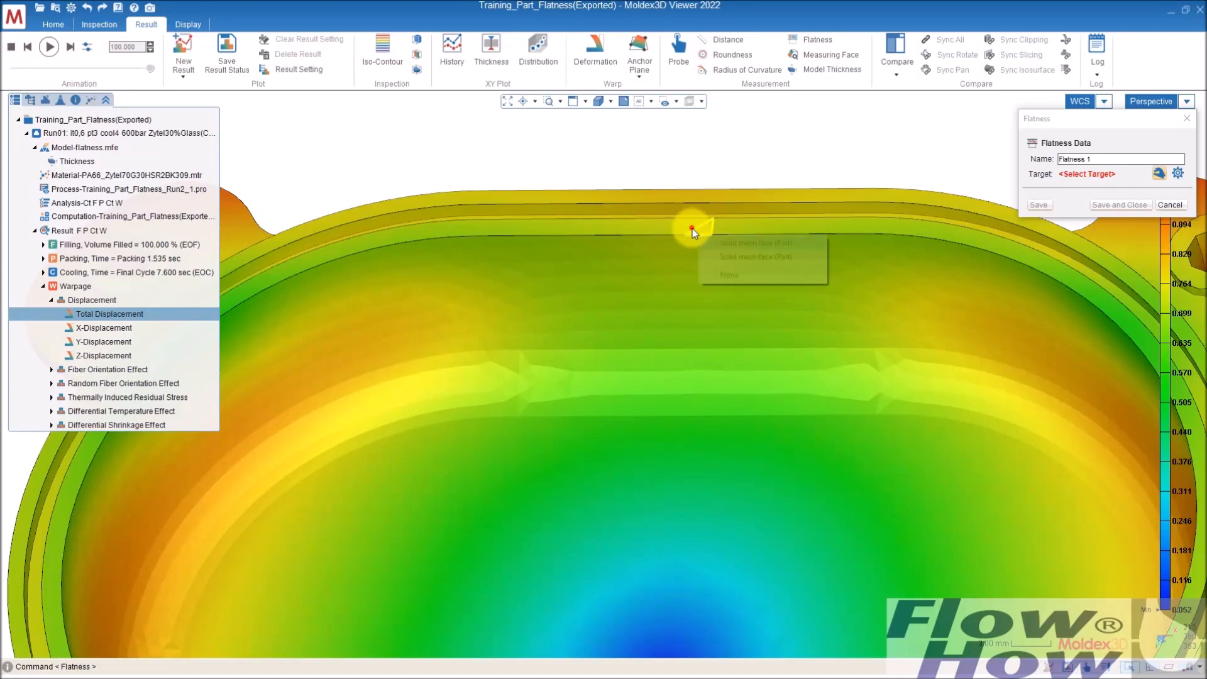
left_click(759, 243)
scroll(753, 337, "down", 5)
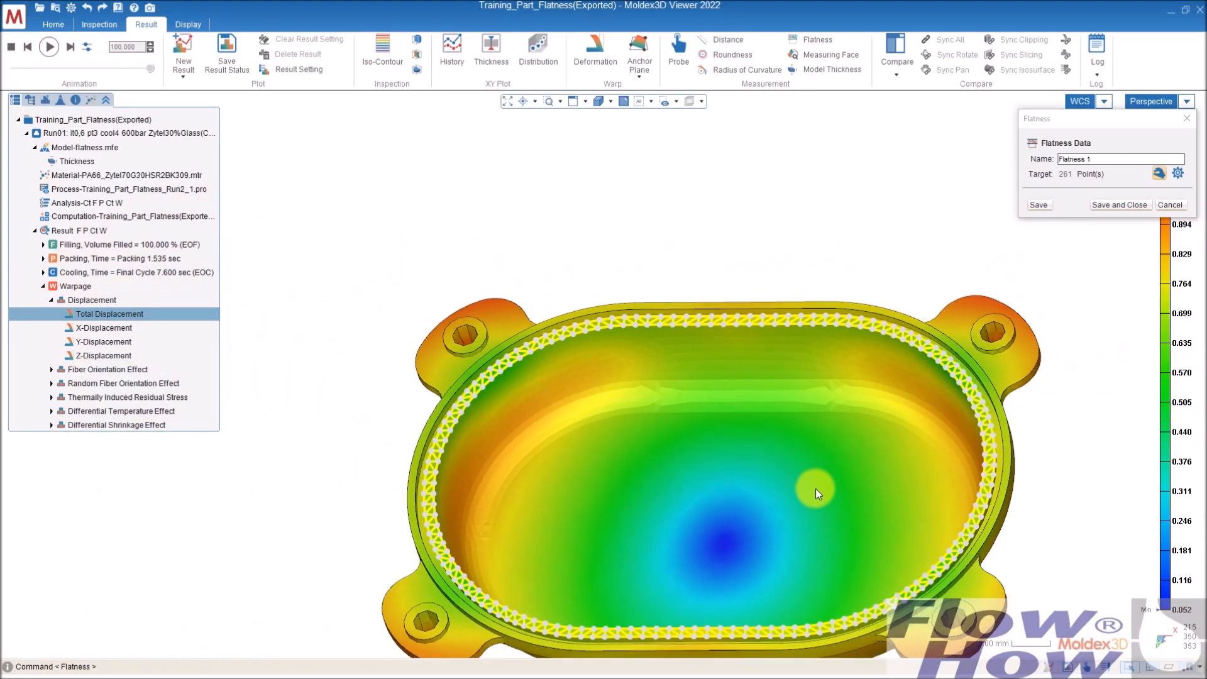
scroll(816, 489, "down", 3)
left_click(1121, 205)
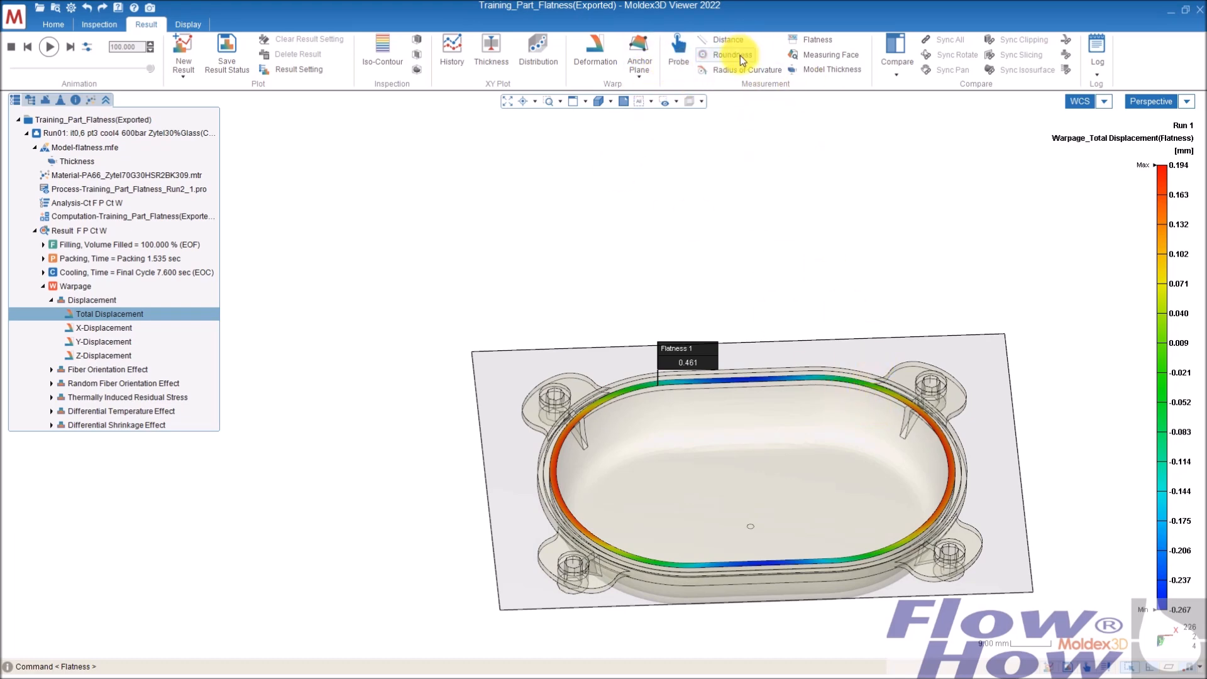
scroll(932, 364, "up", 4)
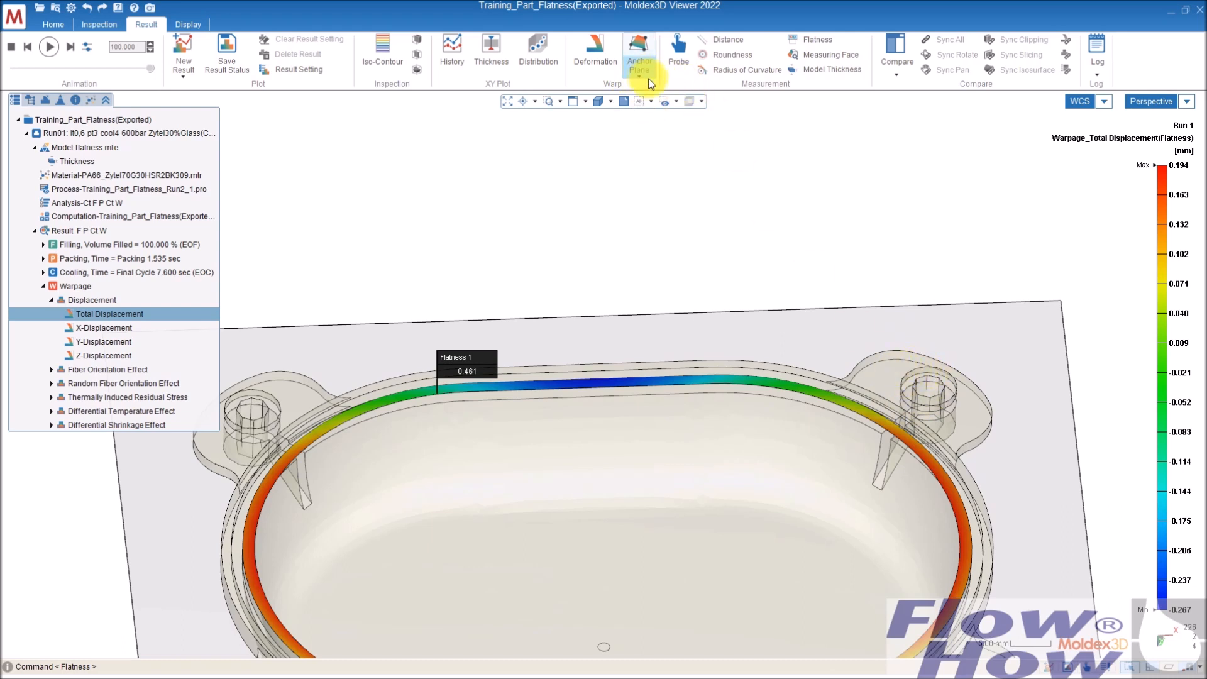
left_click(31, 102)
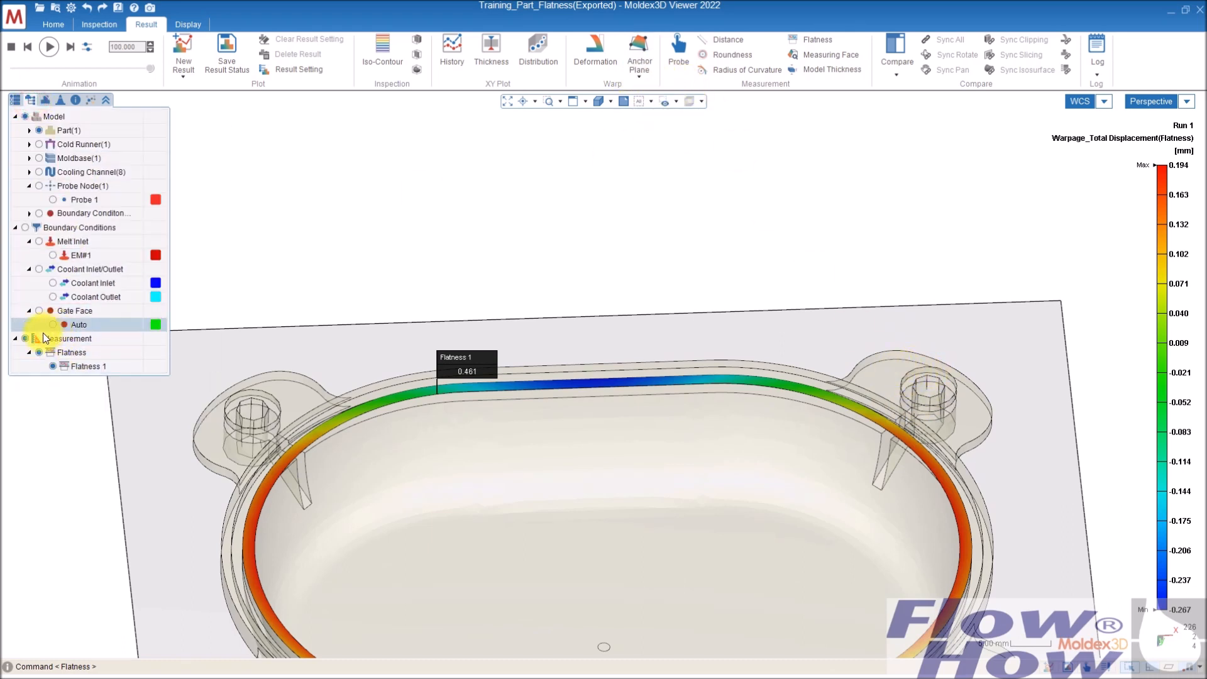
left_click(24, 339)
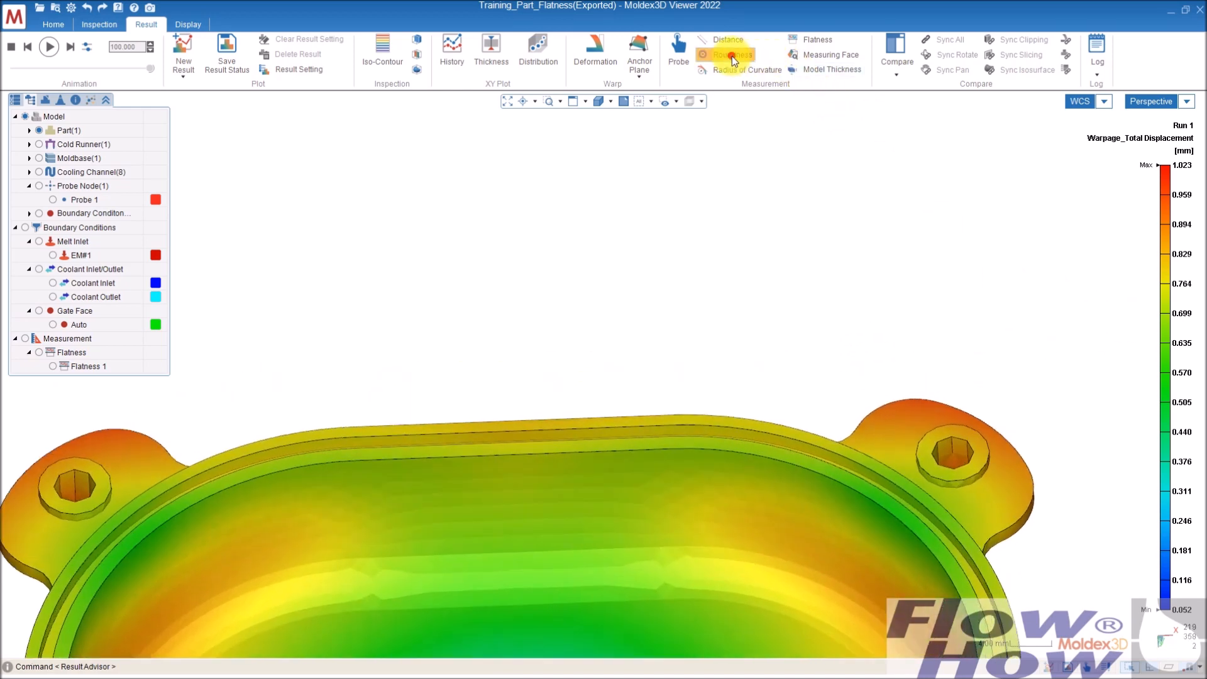
Step: Measure the roundness of the outer circular edge on one corner screw boss, save the measurement and hide it
left_click(732, 56)
scroll(962, 462, "up", 5)
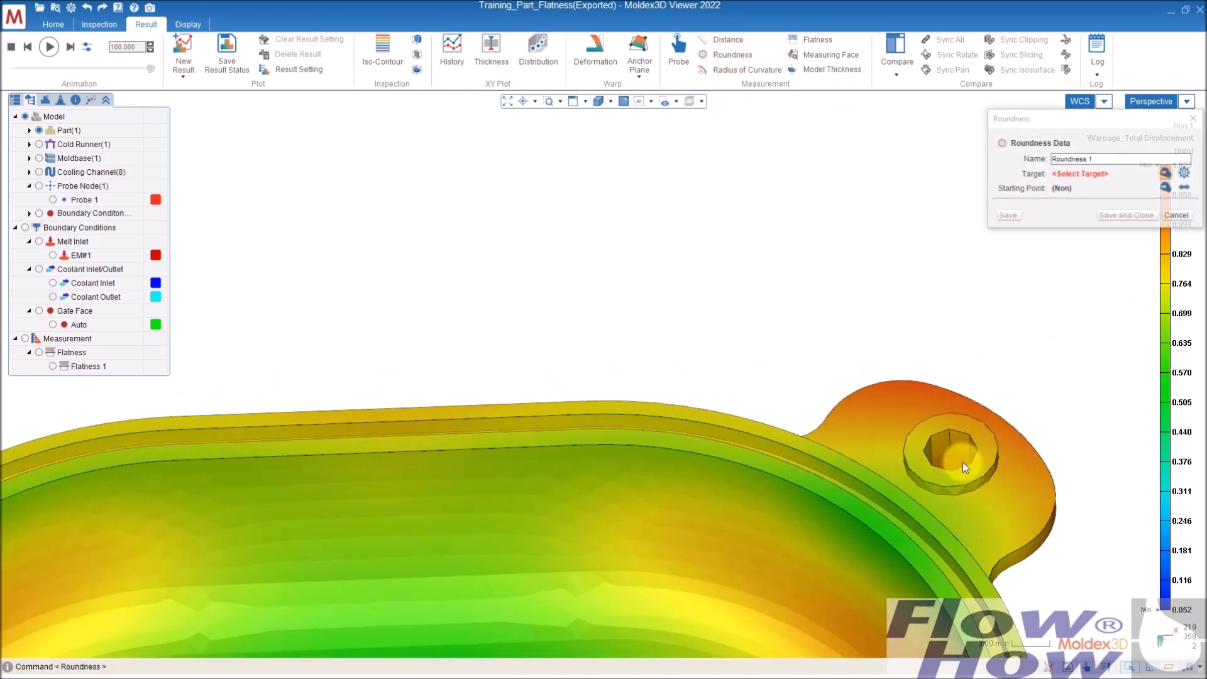
left_click(959, 397)
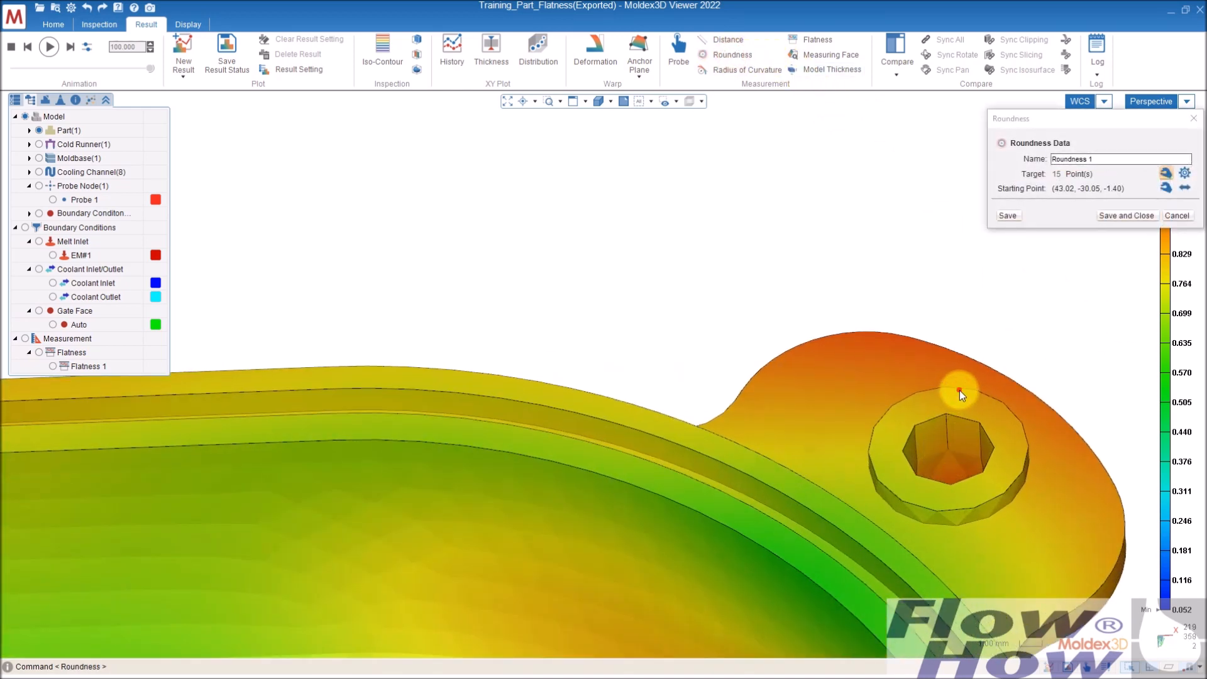
left_click(1125, 215)
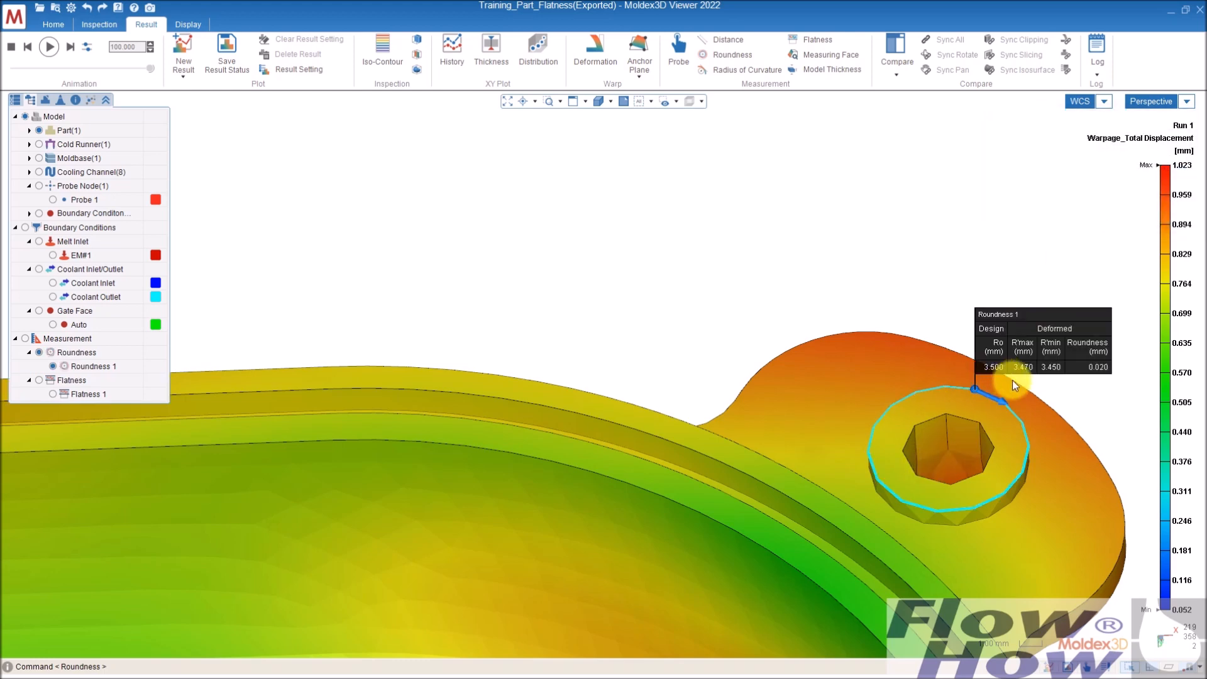
scroll(950, 485, "down", 4)
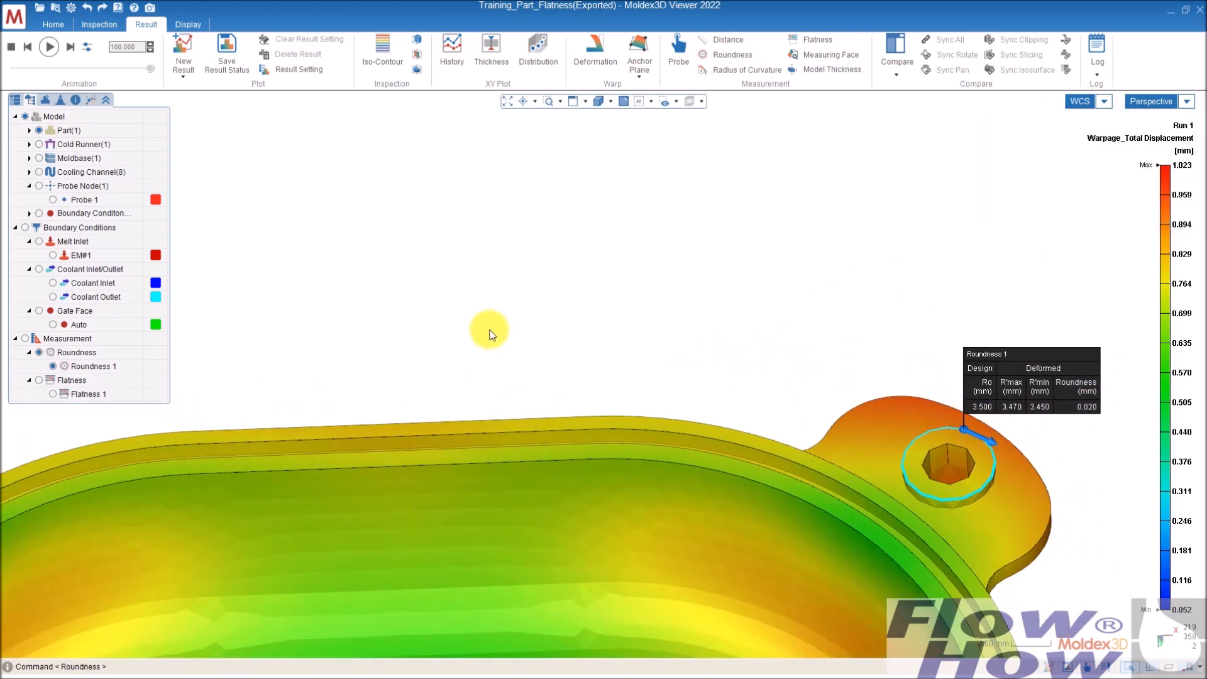
scroll(514, 338, "down", 5)
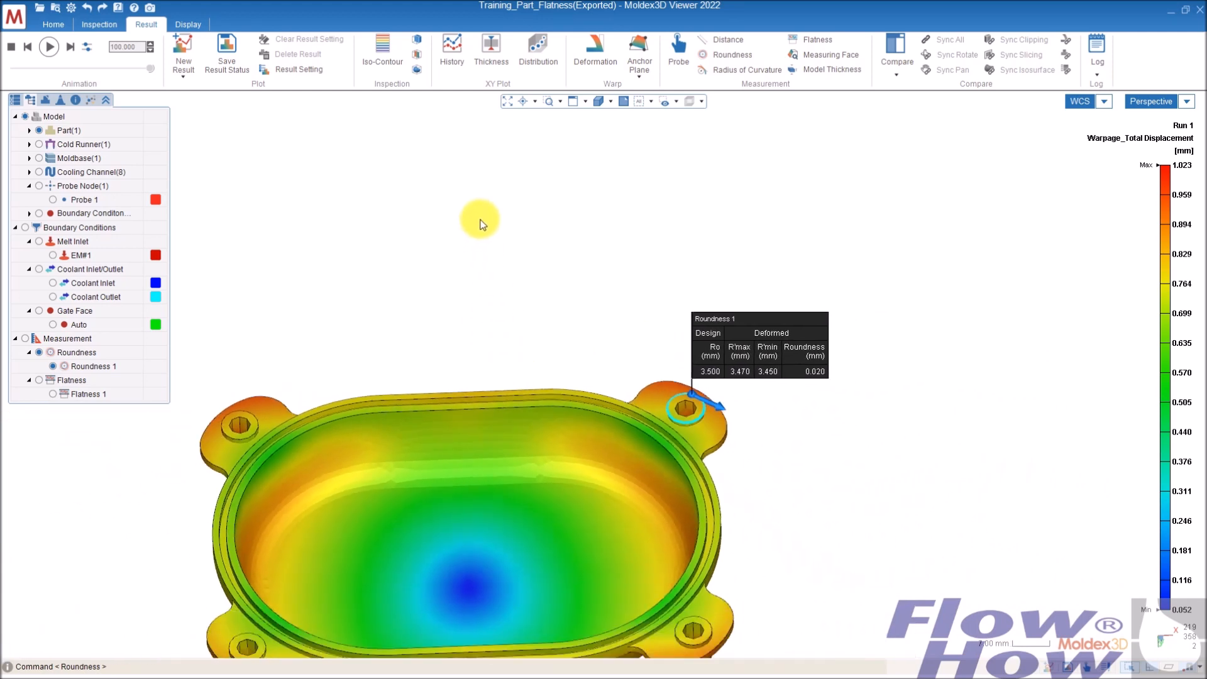
left_click(38, 353)
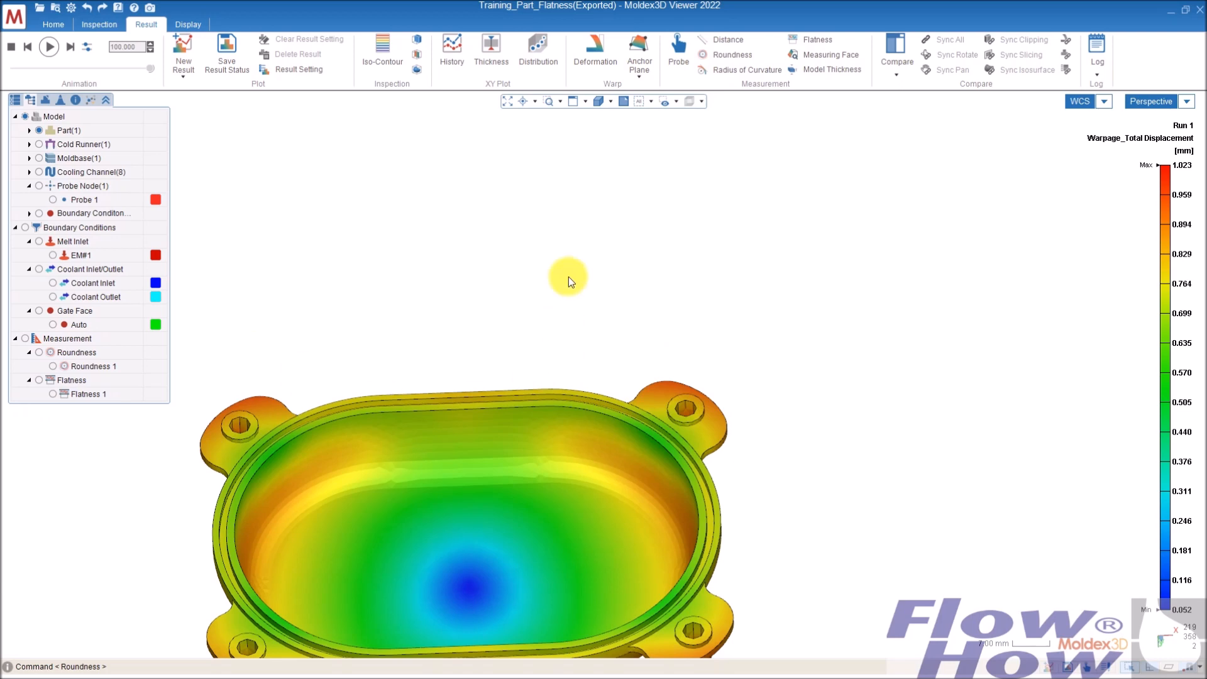
Step: Display the Molten Core result of the packing phase and orient the part with its domed side up
left_click(16, 100)
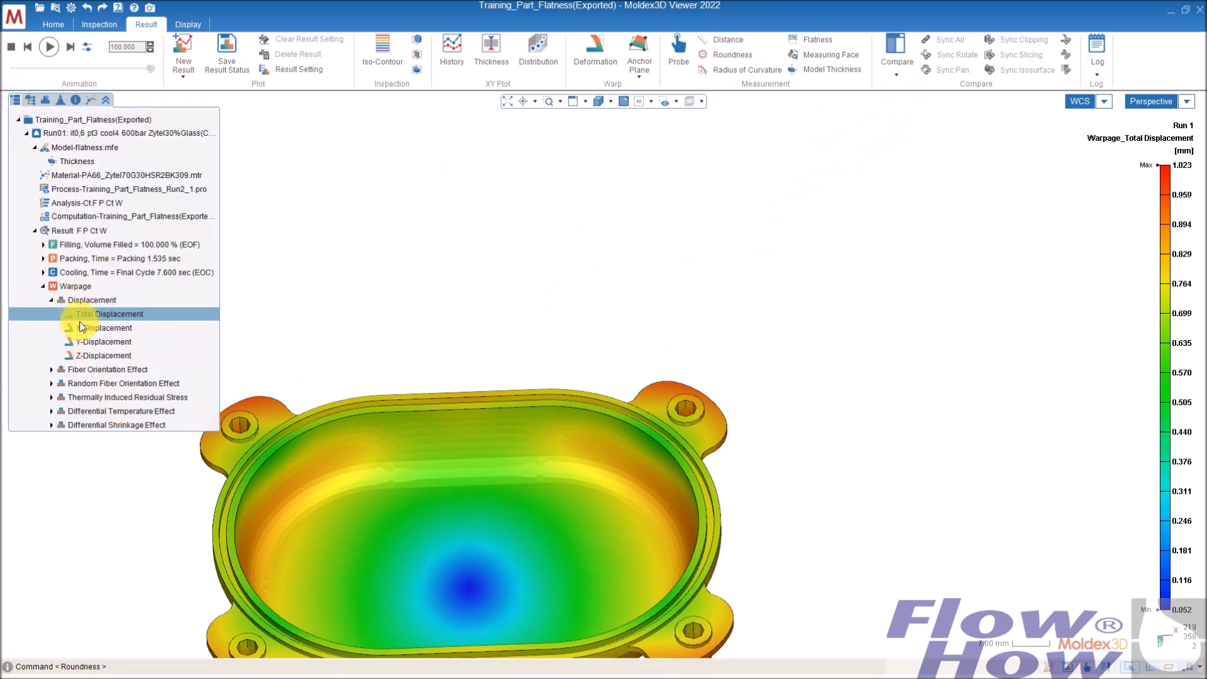
left_click(42, 257)
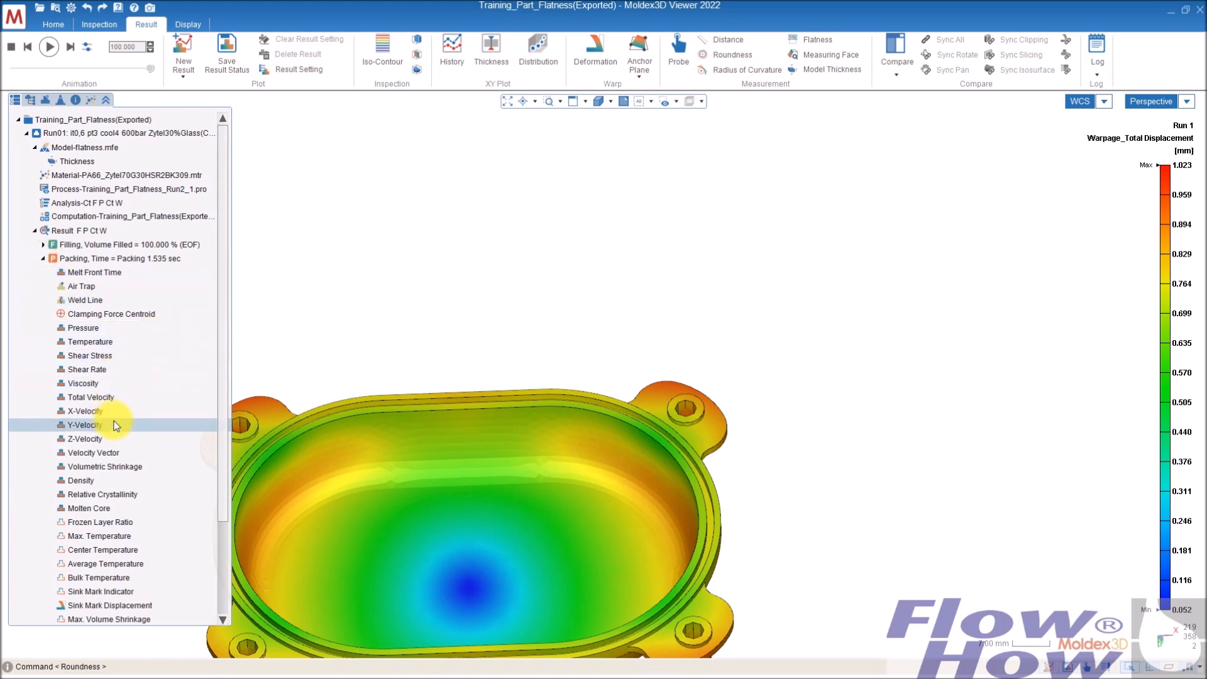
scroll(115, 426, "down", 3)
left_click(85, 372)
middle_click_drag(472, 465, 524, 404)
middle_click_drag(450, 482, 266, 439)
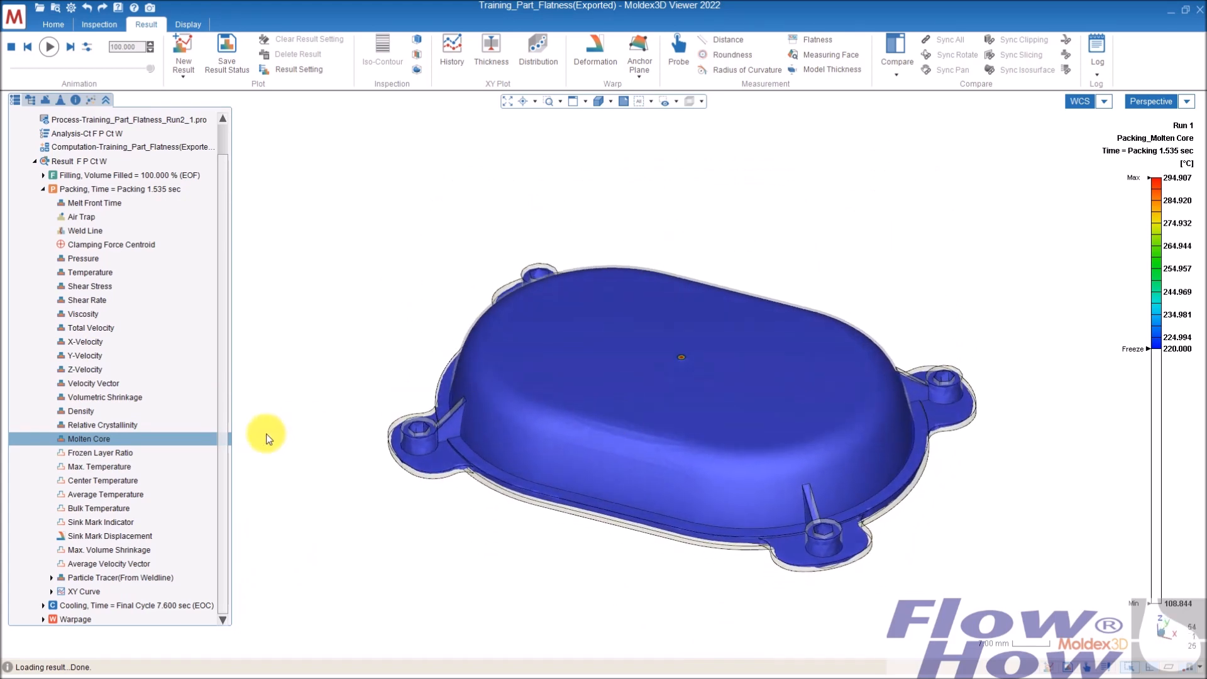
Step: Inspect the molten core at packing times 1.907, 2.121 and 2.555 sec in turn
right_click(168, 438)
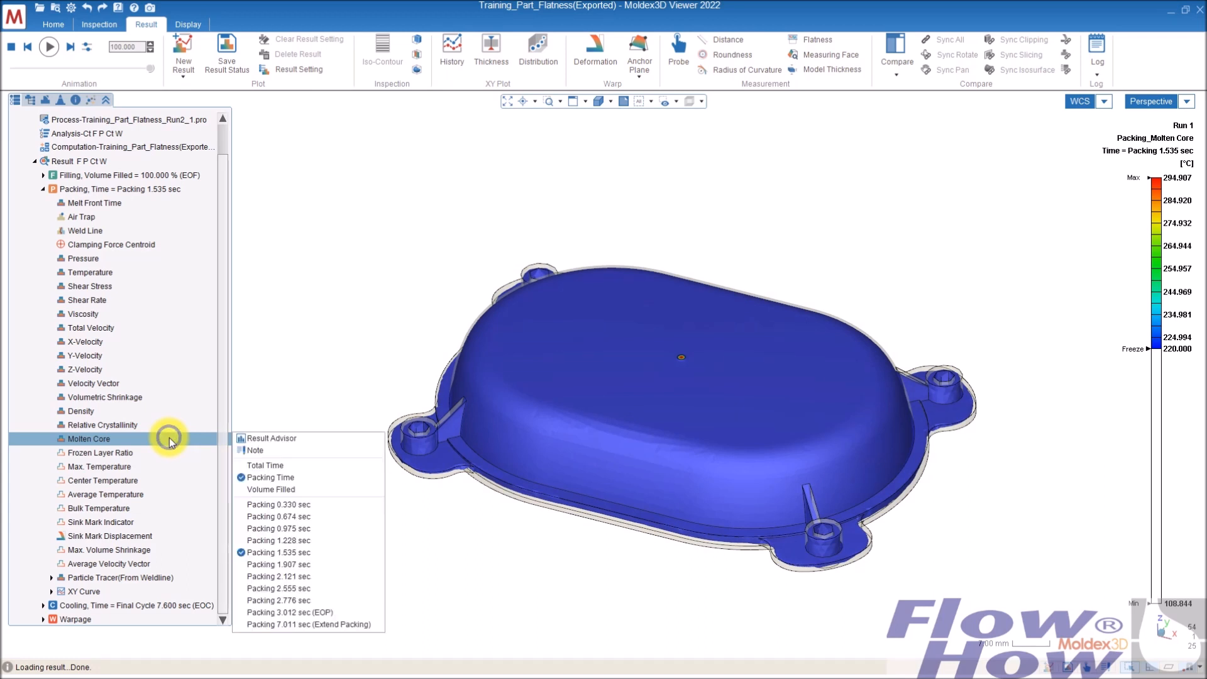
left_click(289, 565)
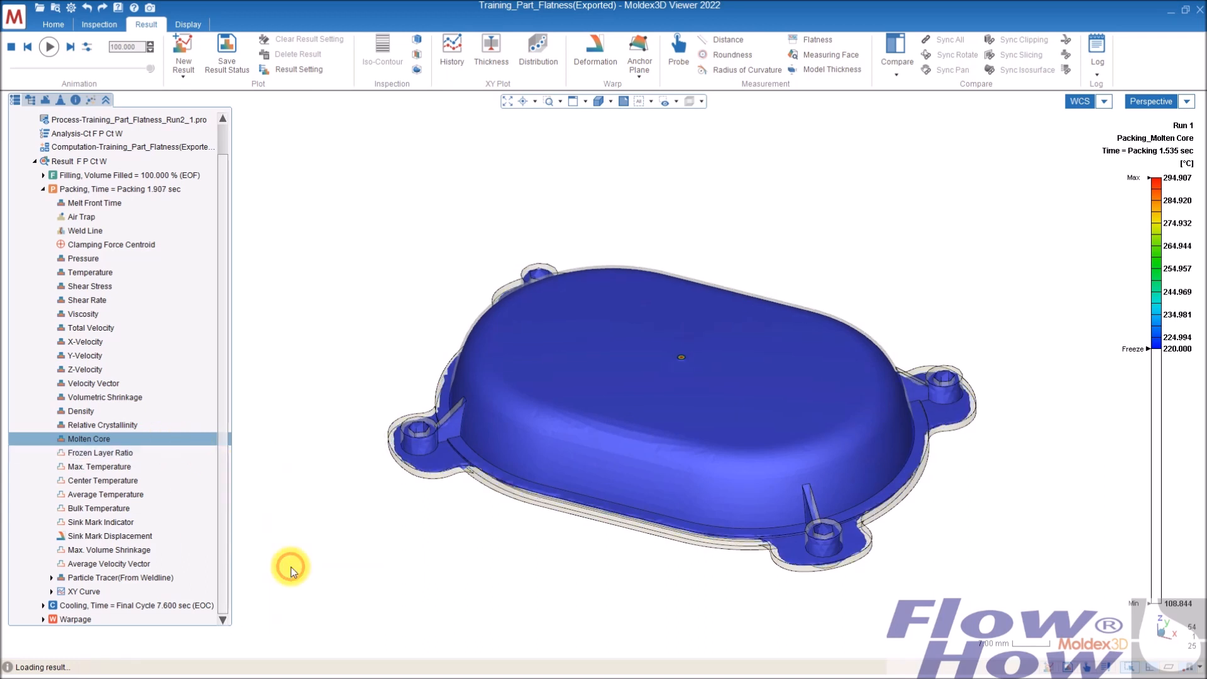
right_click(157, 442)
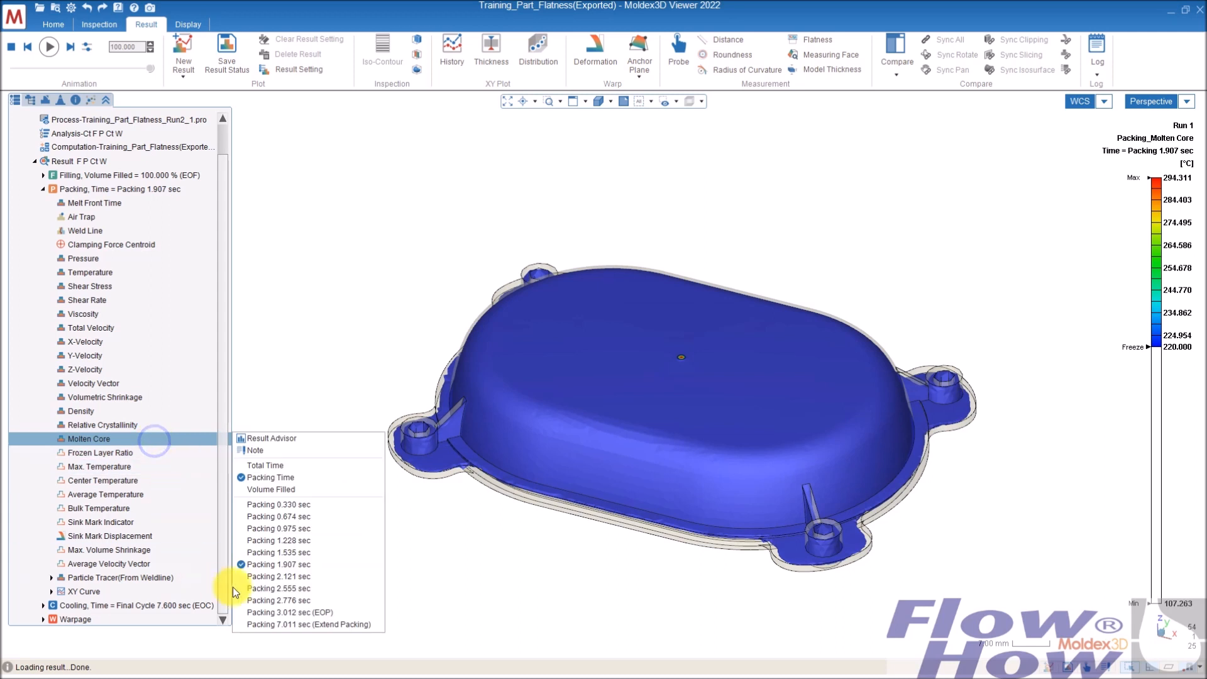
left_click(284, 576)
right_click(113, 438)
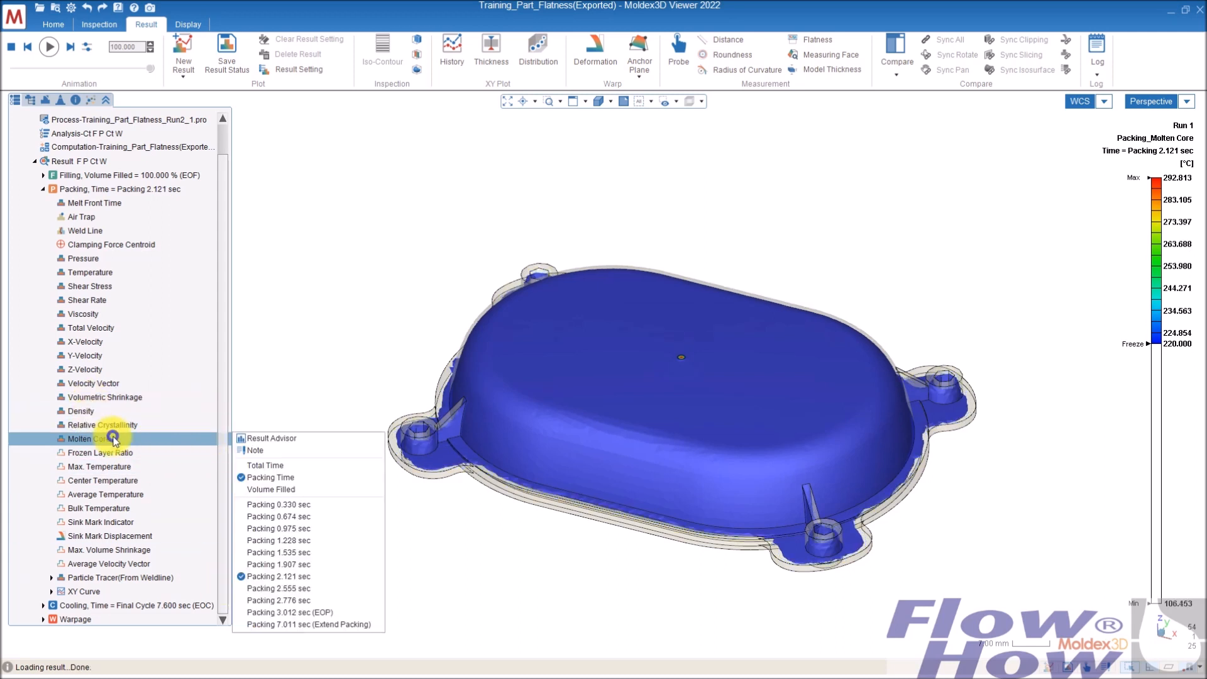
left_click(279, 588)
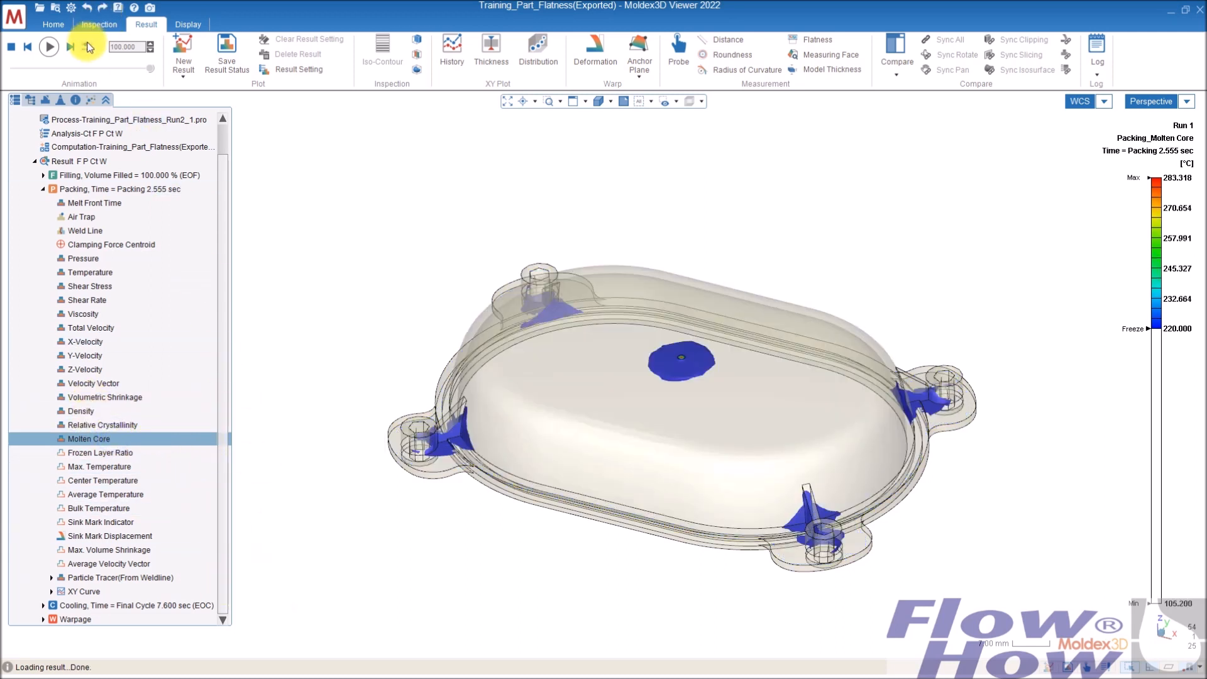
Step: Step the molten core result back to packing 2.121 sec and forward through the time steps to 3.012 sec (EOP)
left_click(27, 48)
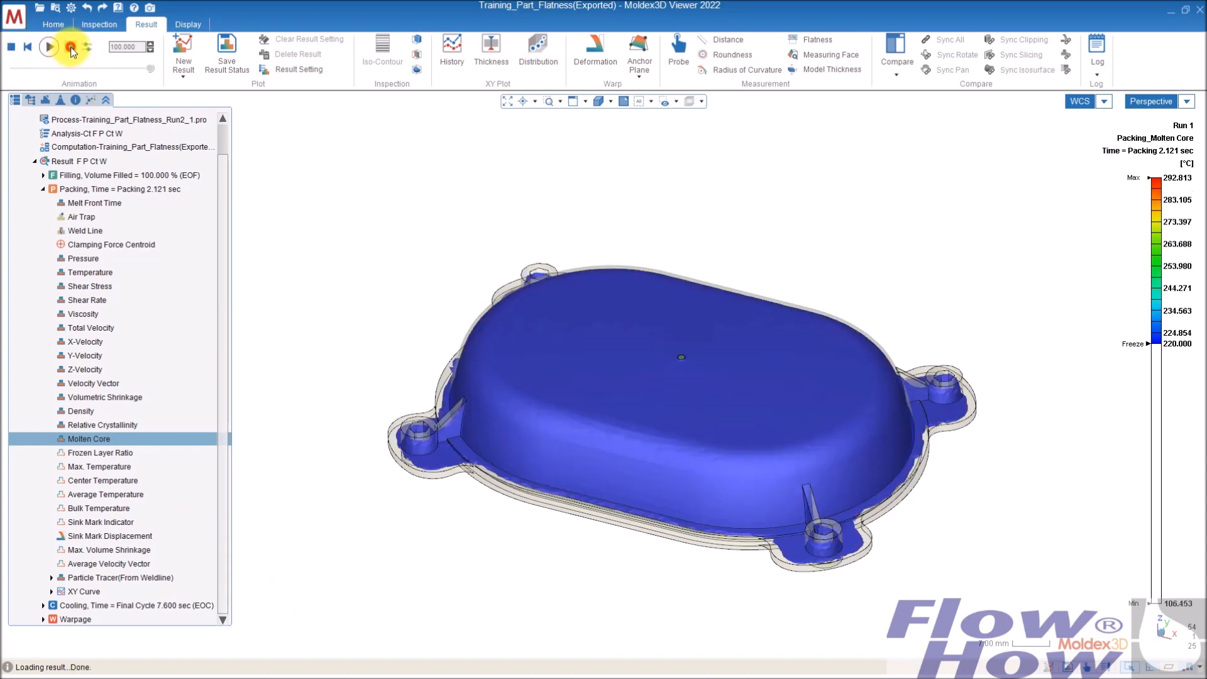
left_click(71, 48)
left_click(70, 46)
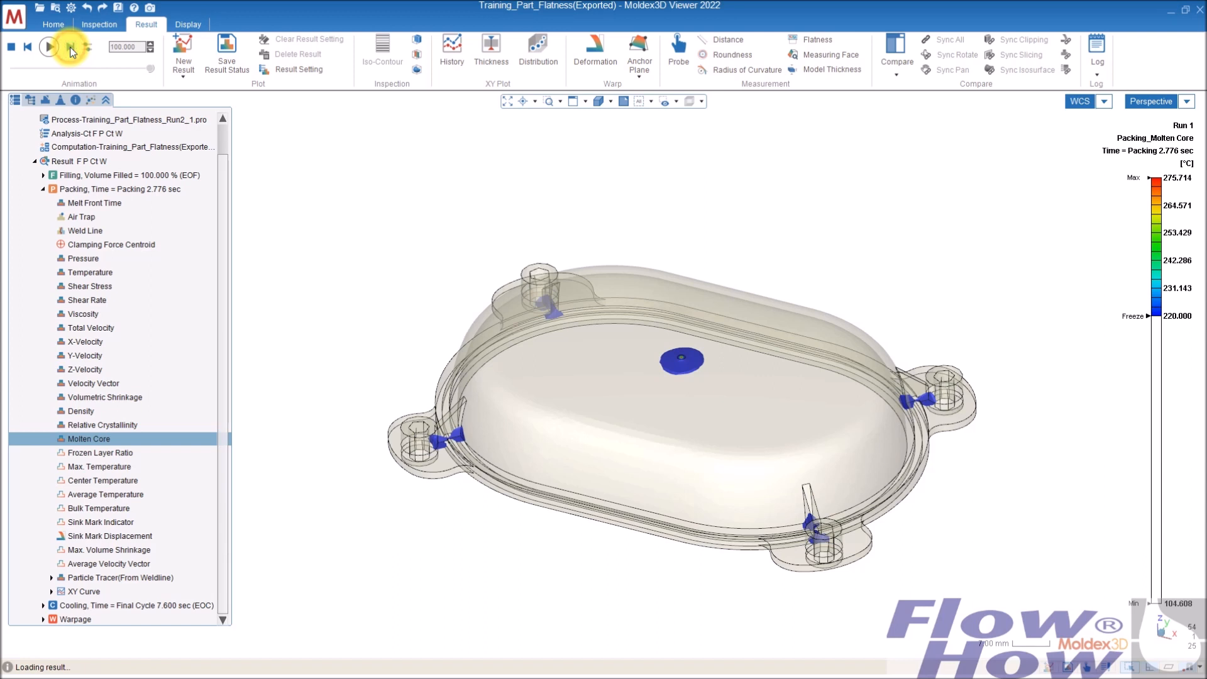
left_click(70, 46)
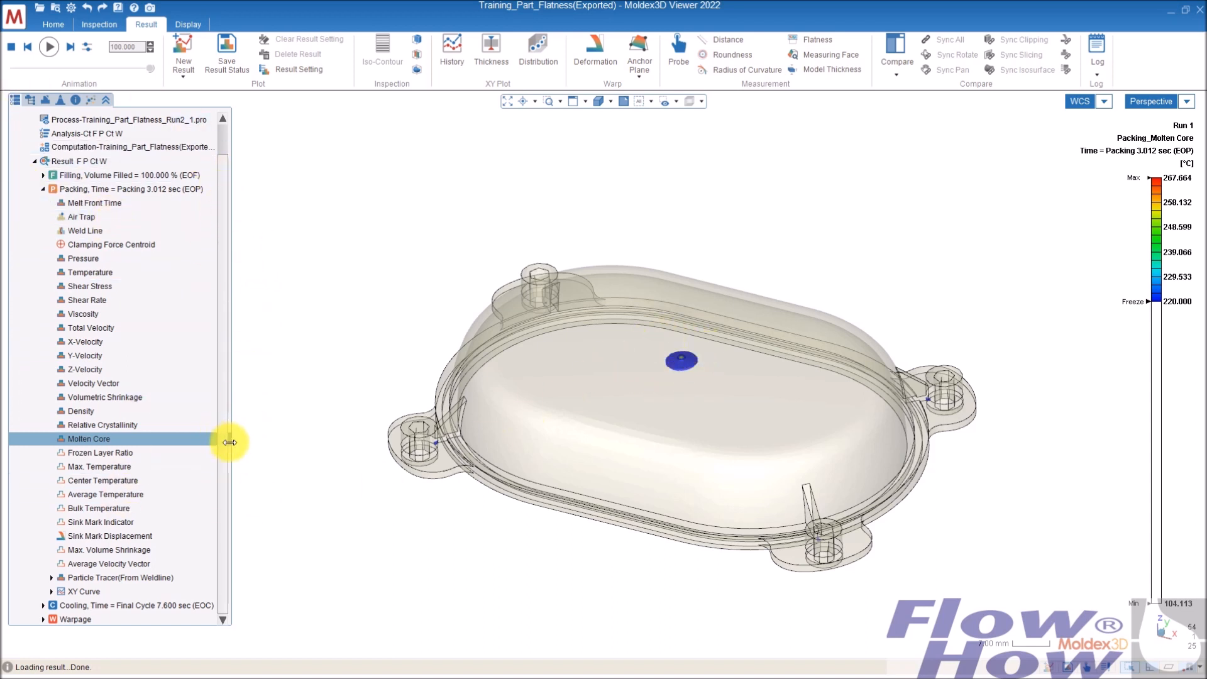
Step: Open a two-window comparison with the filling Melt Front Time in one window and the packing Shear Rate in the other
left_click_drag(230, 446, 263, 448)
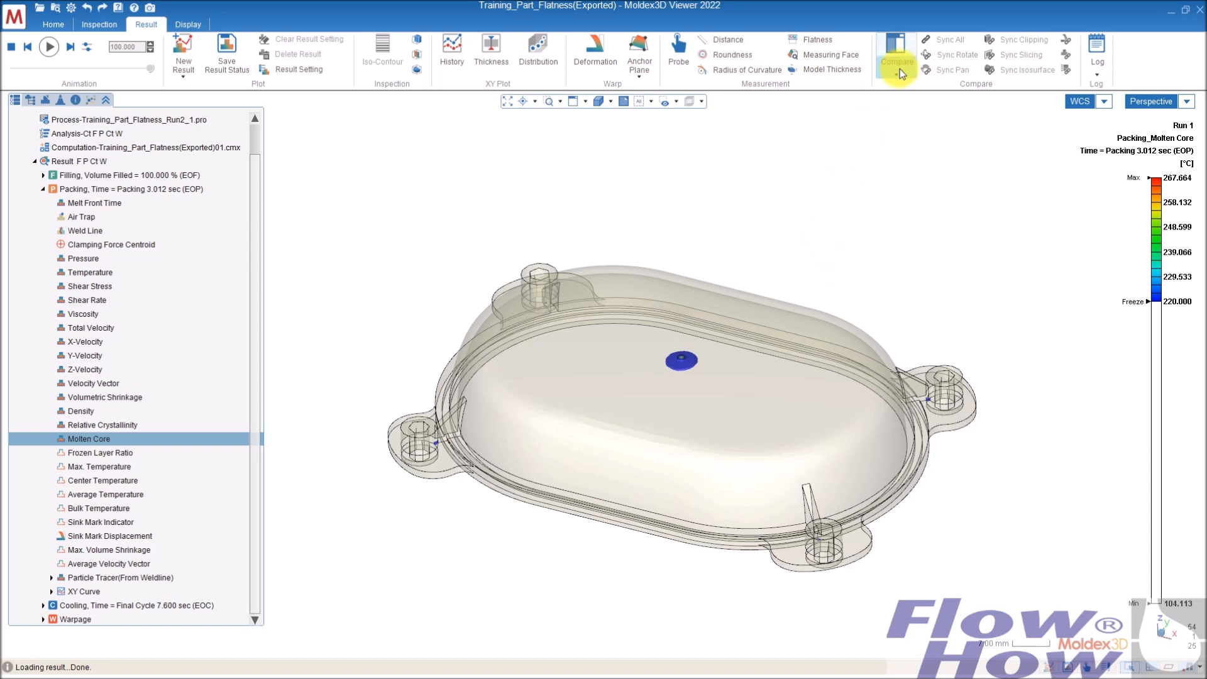
left_click(897, 50)
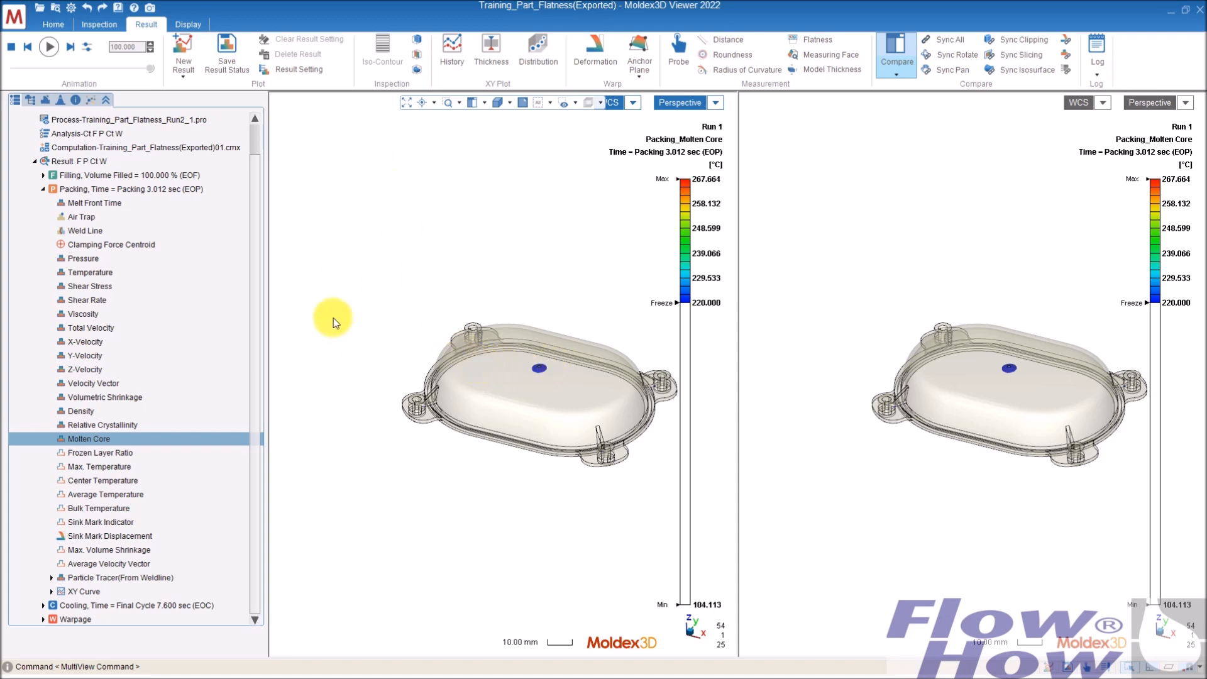
left_click(44, 176)
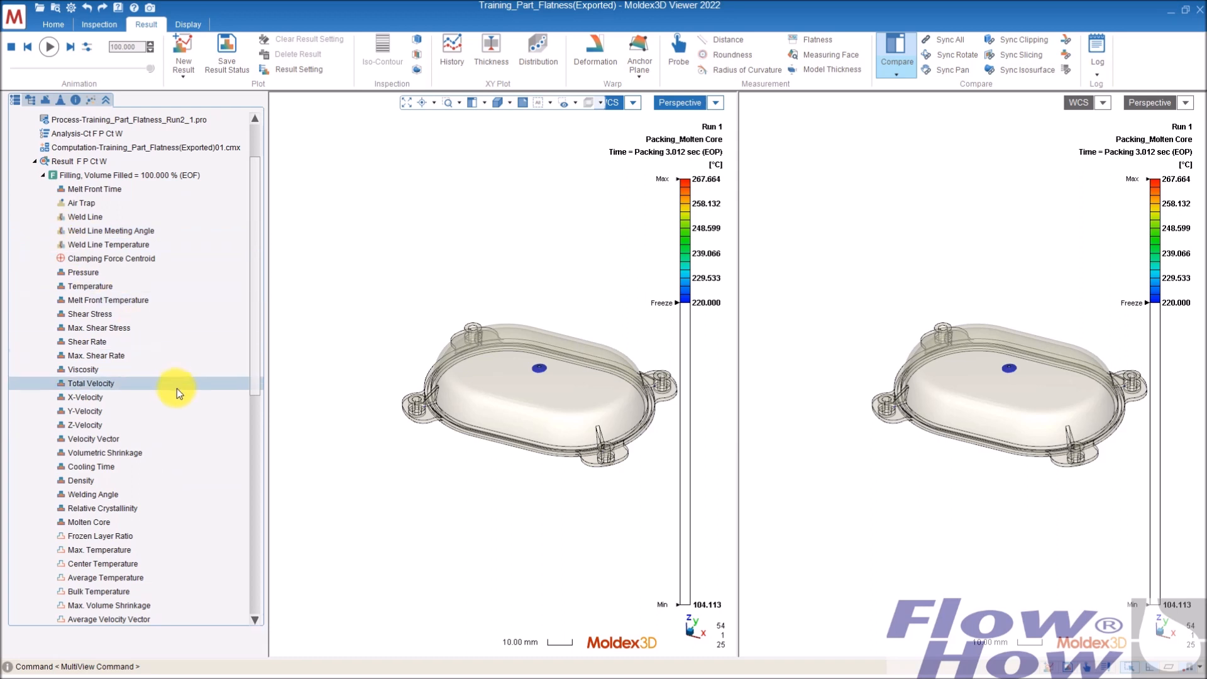
left_click(94, 189)
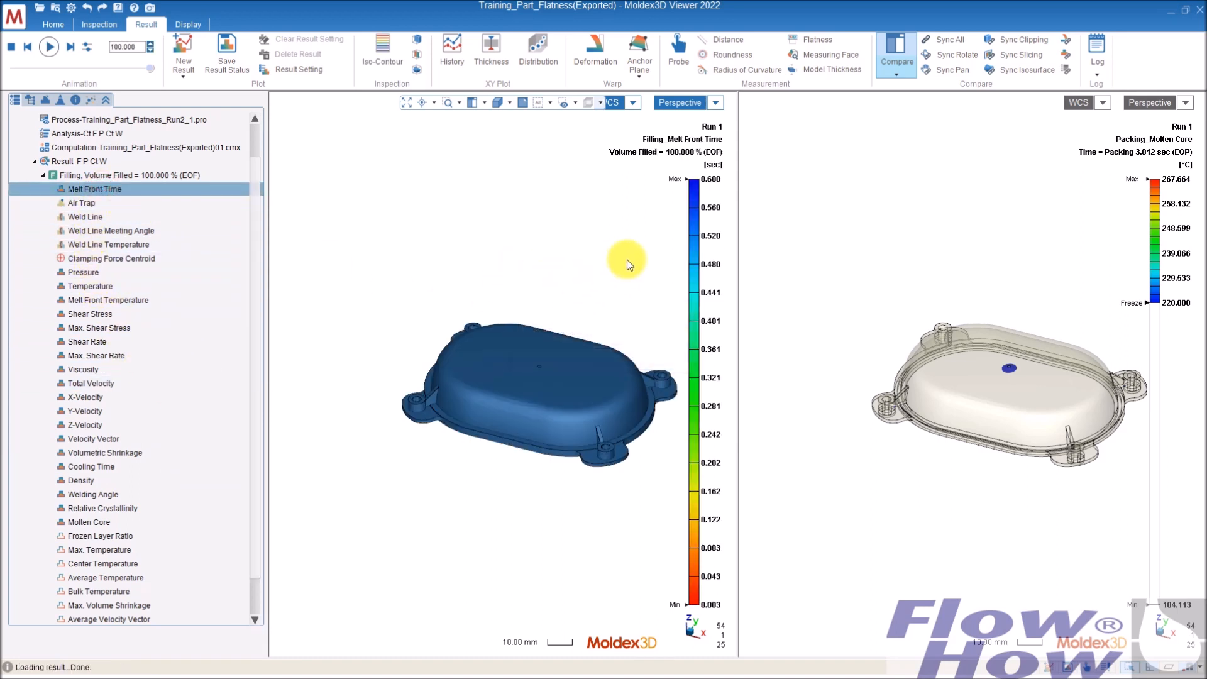
left_click(925, 267)
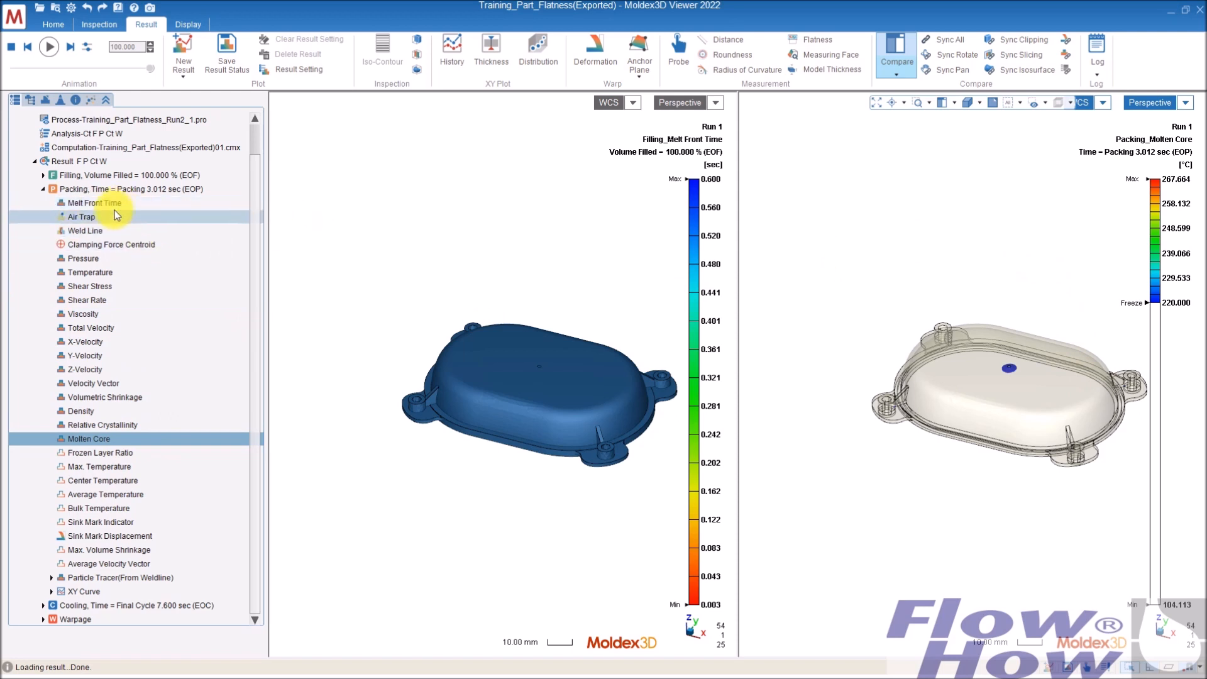
left_click(88, 301)
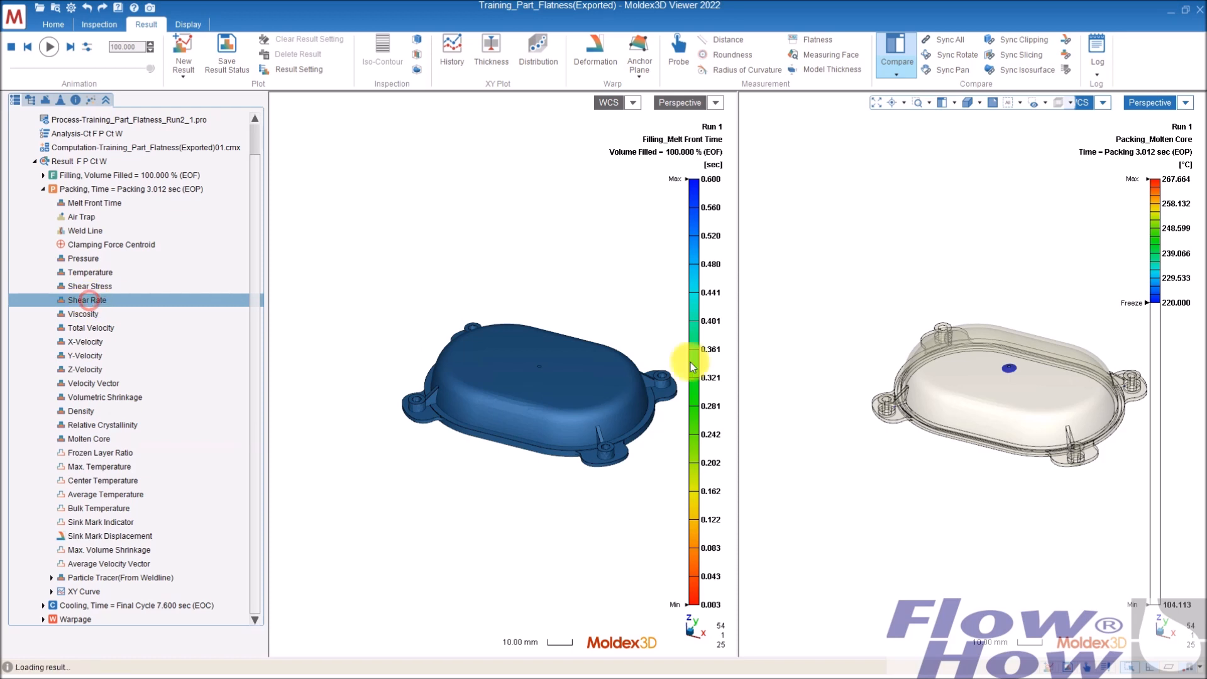
Step: Synchronize rotation and panning between the two comparison windows and rotate the part in both together
left_click_drag(1004, 358, 956, 304)
left_click(956, 42)
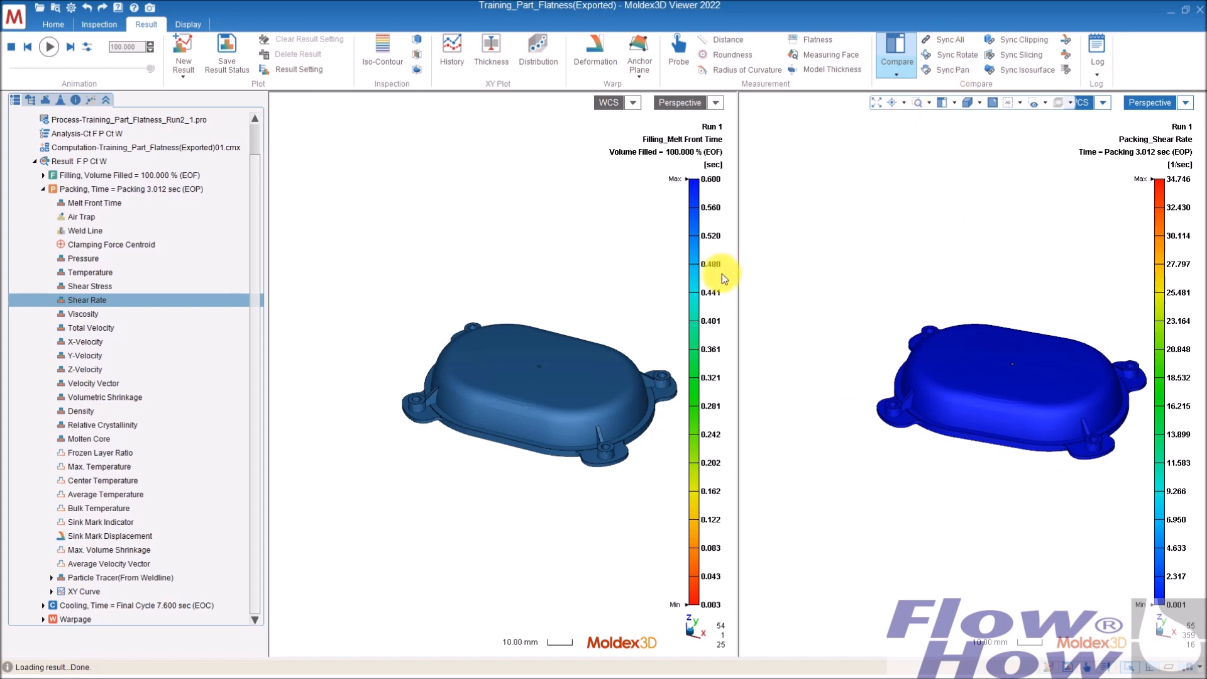
left_click(958, 55)
left_click(958, 71)
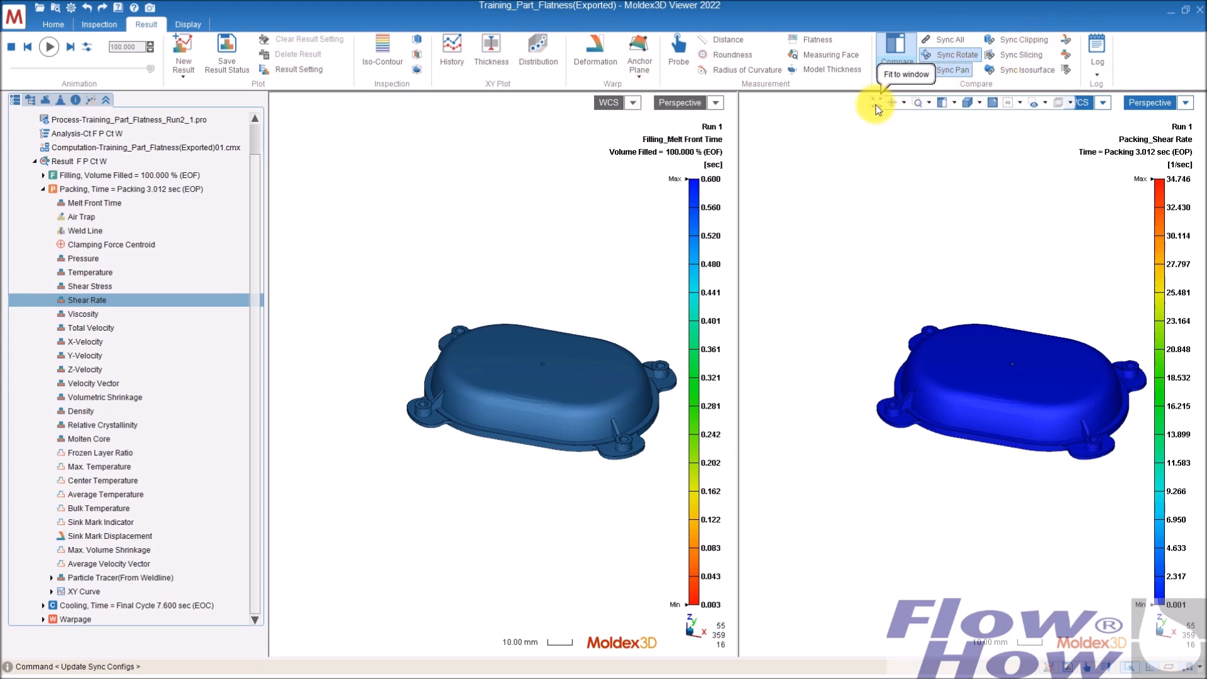
left_click_drag(881, 342, 916, 463)
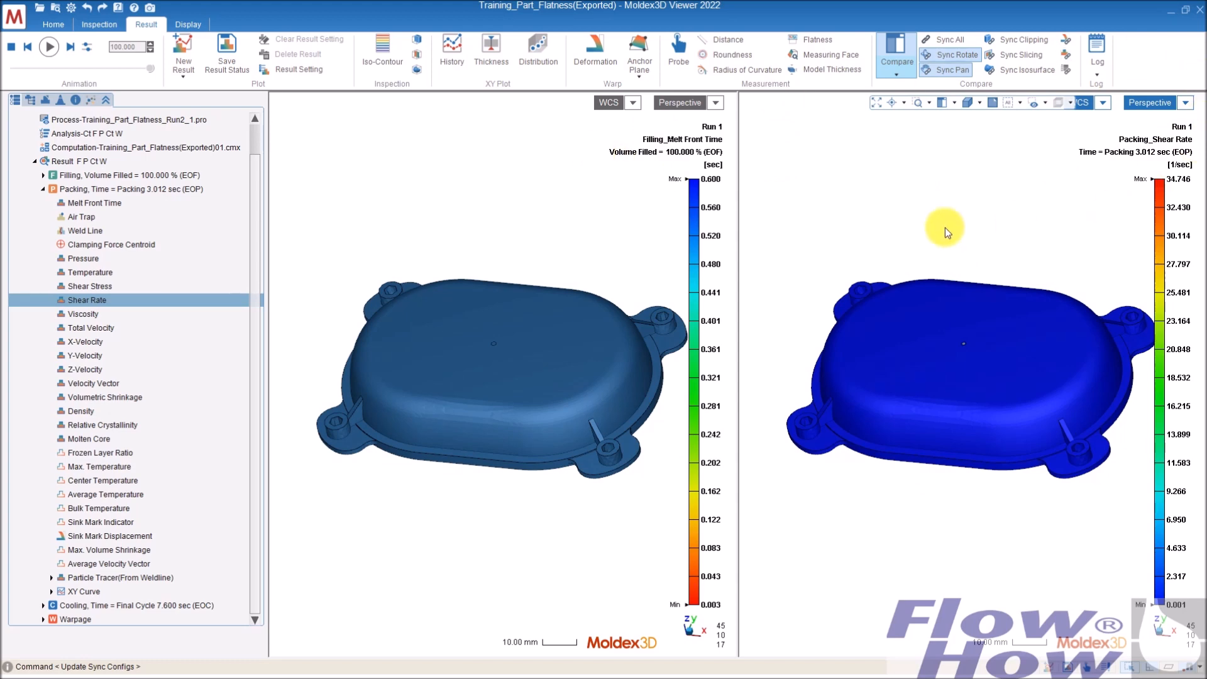
mouse_move(720, 214)
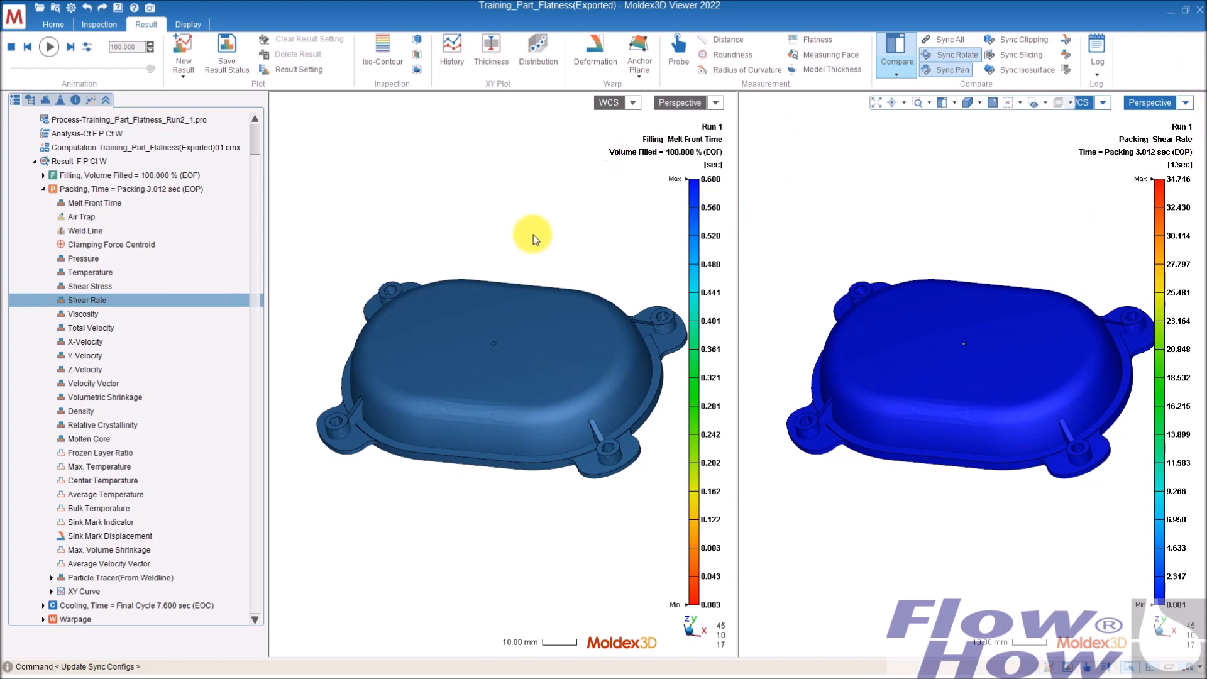